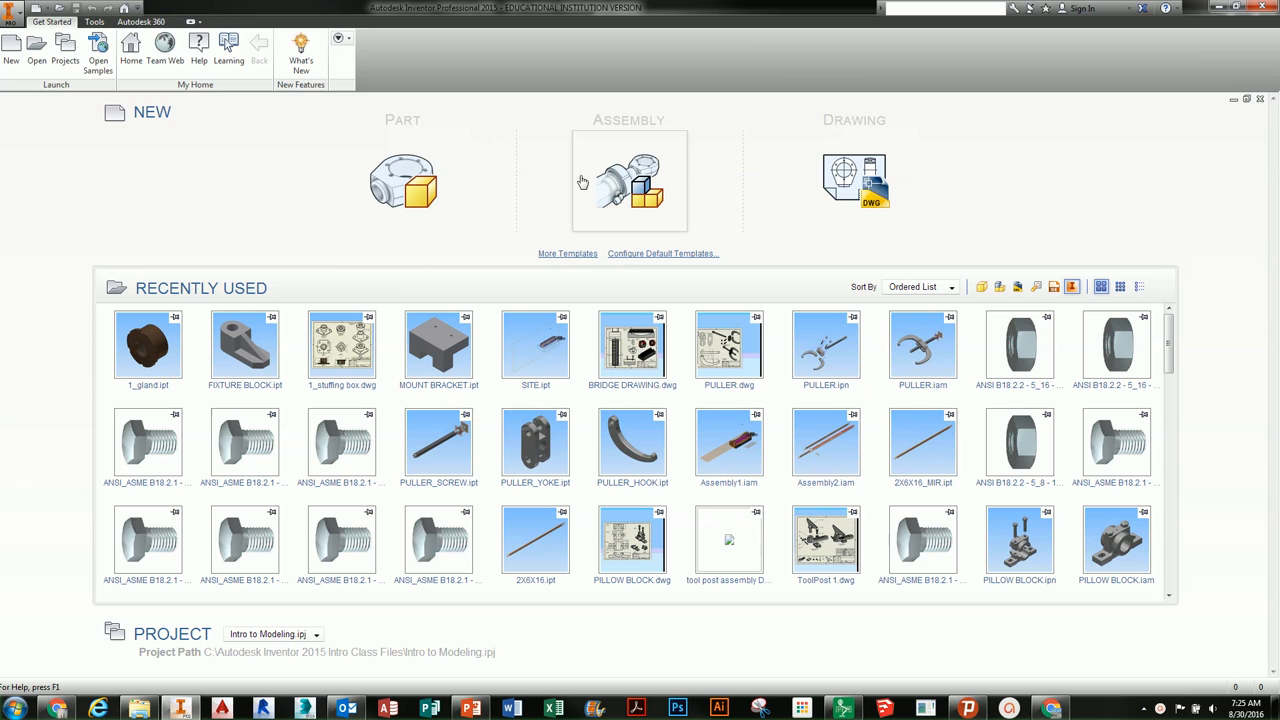
# Step: Create a new presentation file from the default template and widen the model browser
pyautogui.moveTo(613, 179)
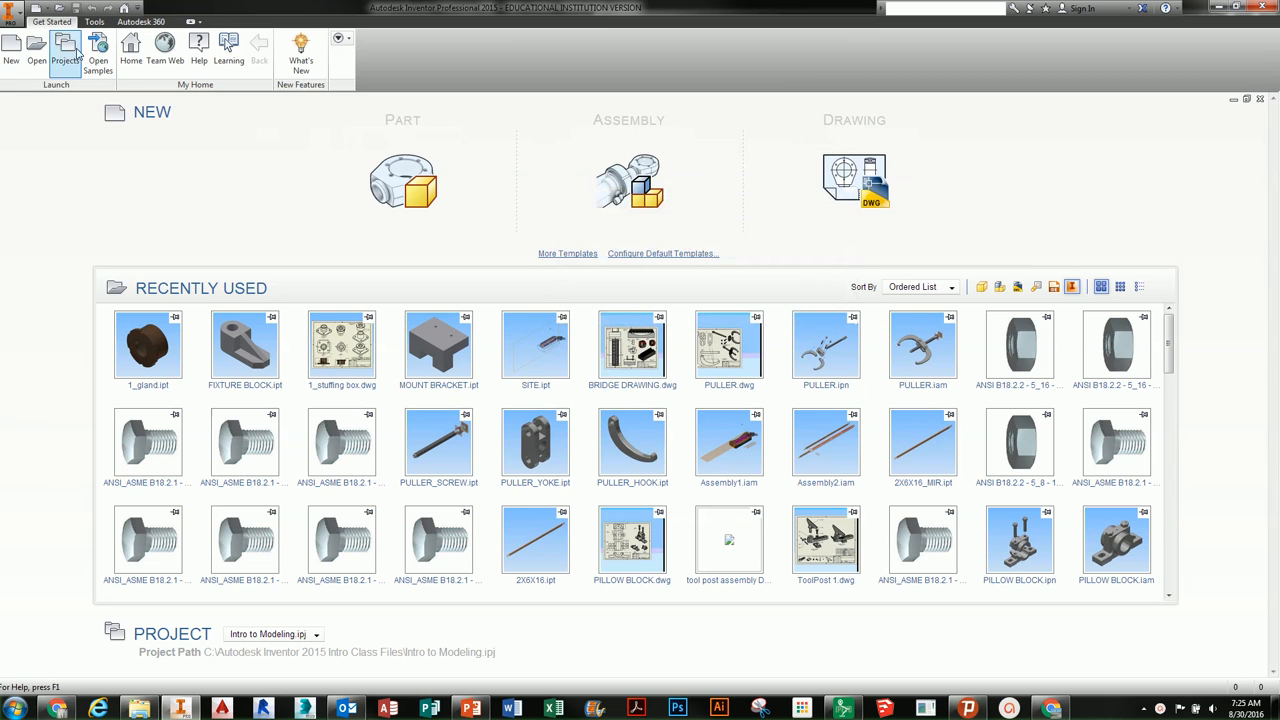
pyautogui.click(12, 14)
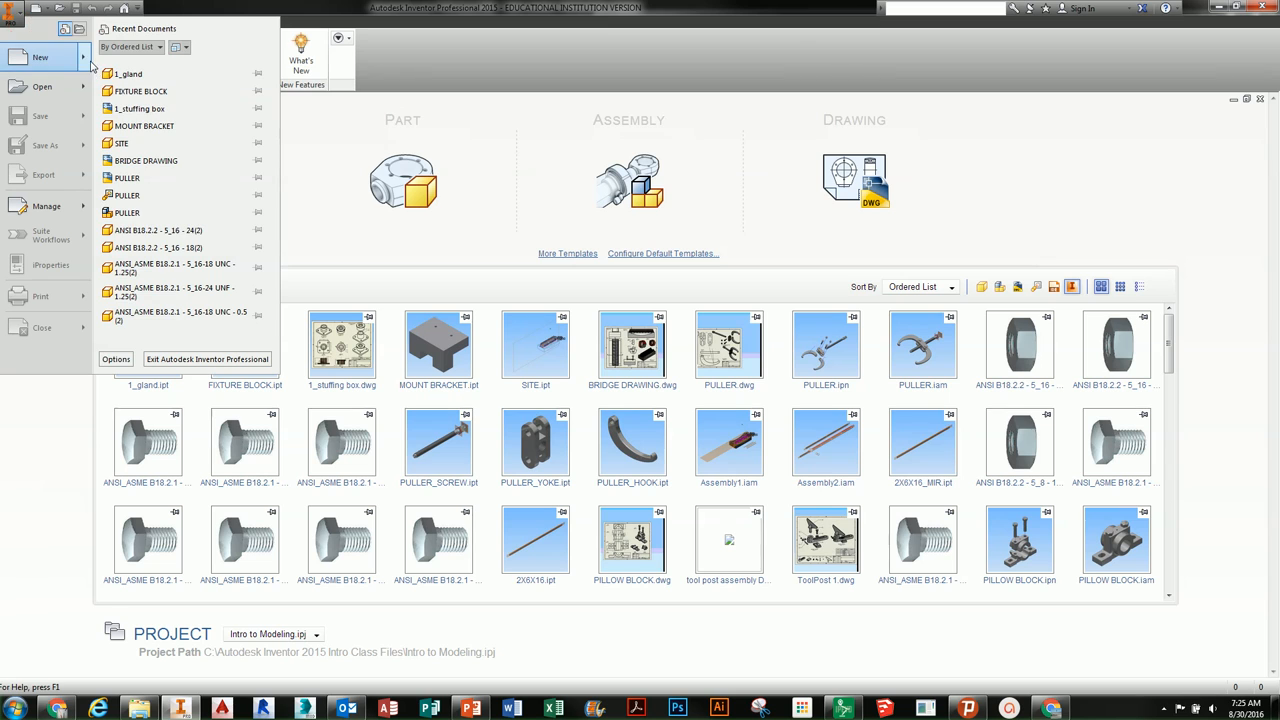
pyautogui.moveTo(90, 62)
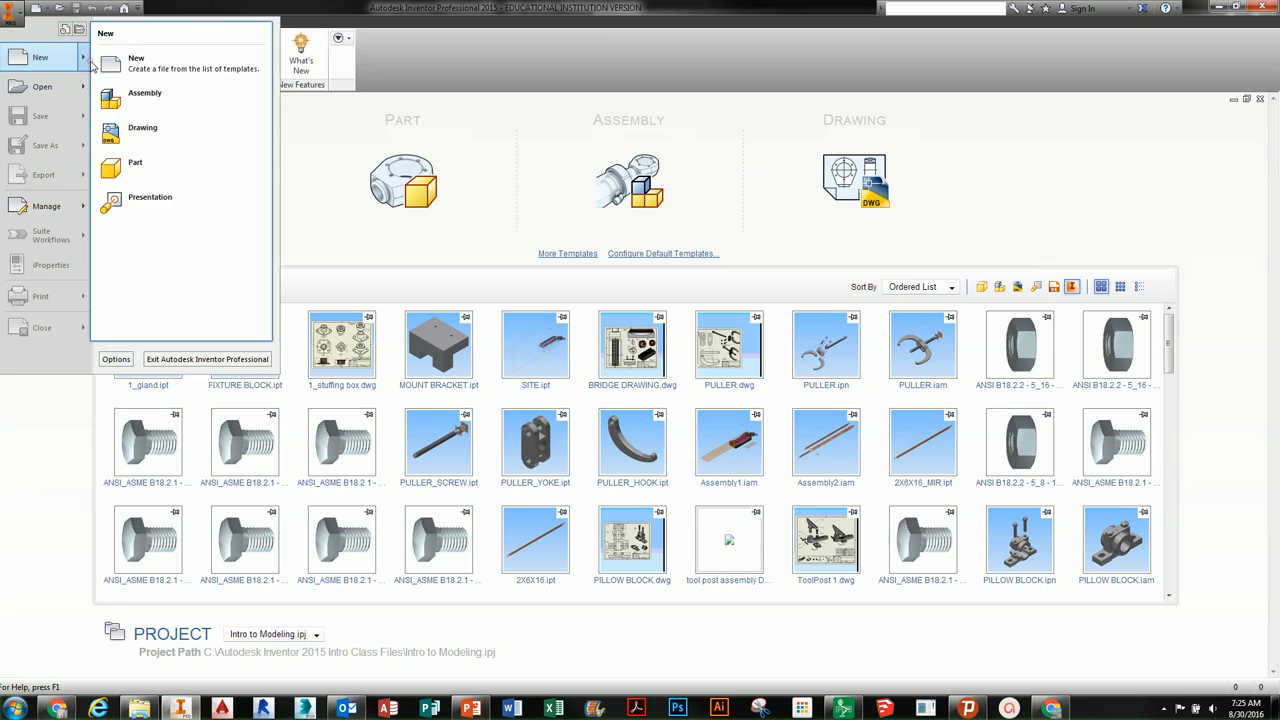
pyautogui.click(161, 199)
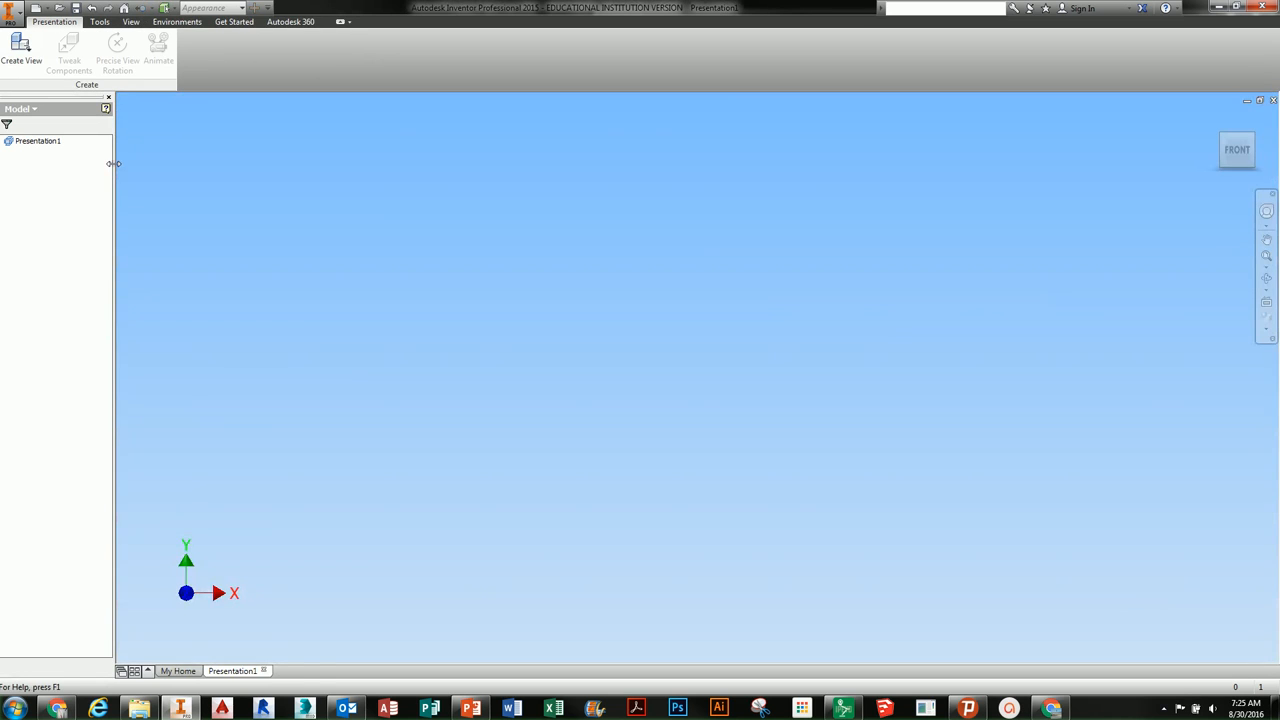
pyautogui.moveTo(113, 163); pyautogui.dragTo(181, 163)
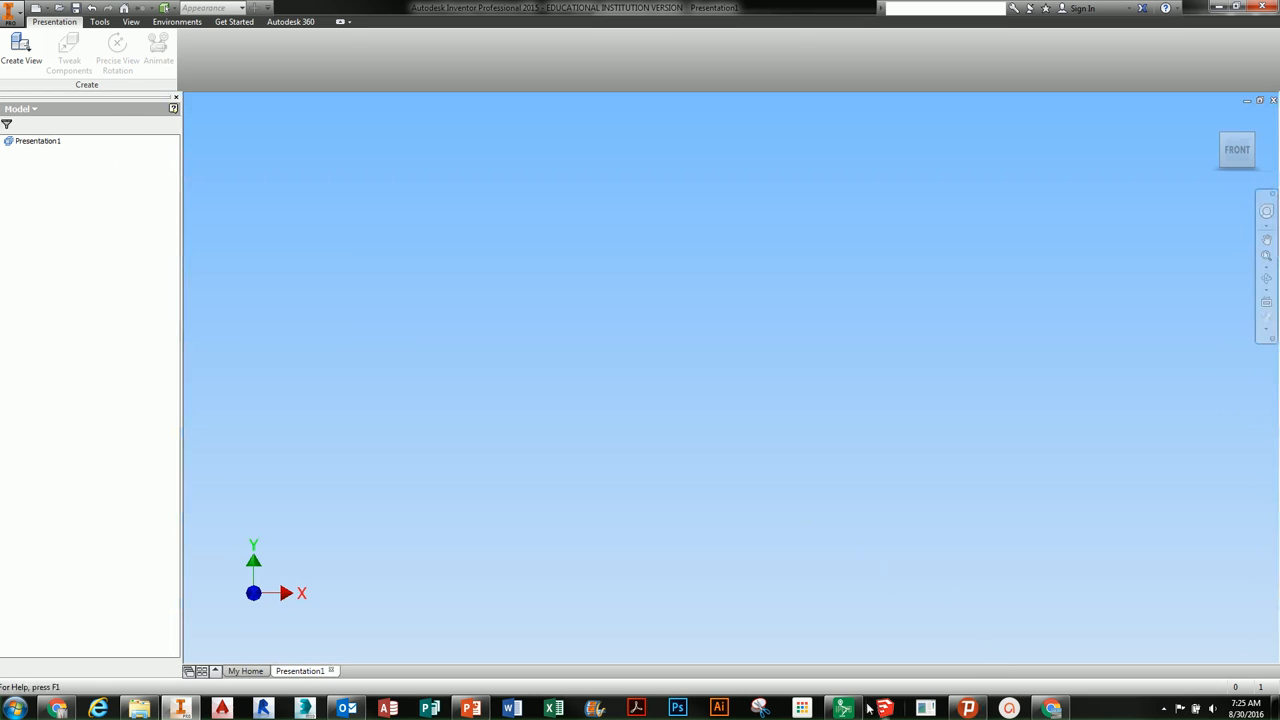
pyautogui.moveTo(852, 708)
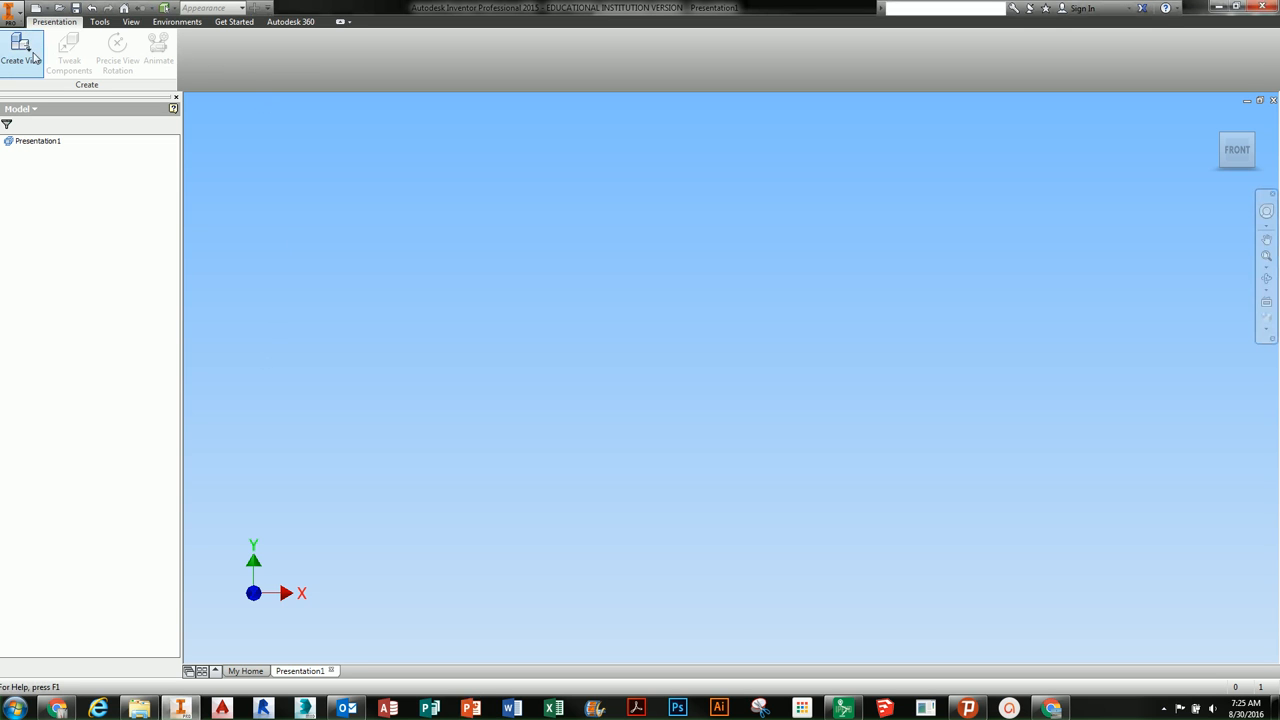
# Step: Check the new presentation's document settings and the commands available in the presentation environment
pyautogui.click(109, 24)
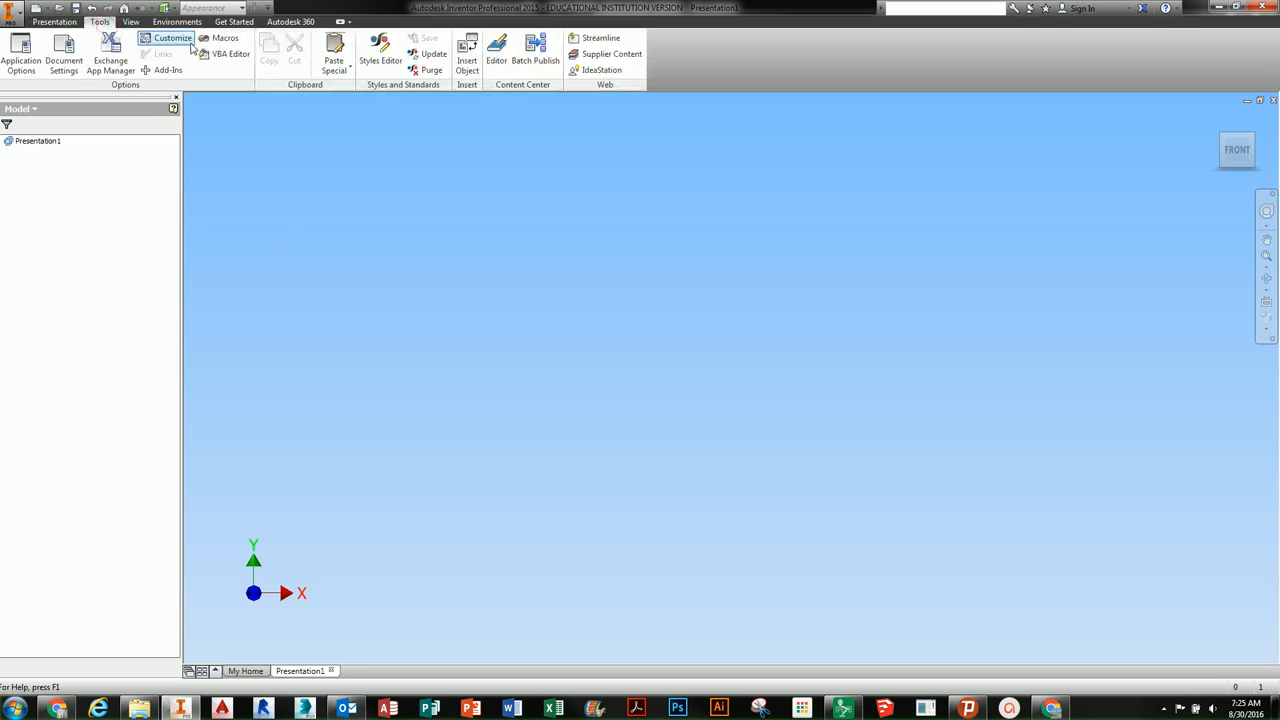
pyautogui.click(60, 56)
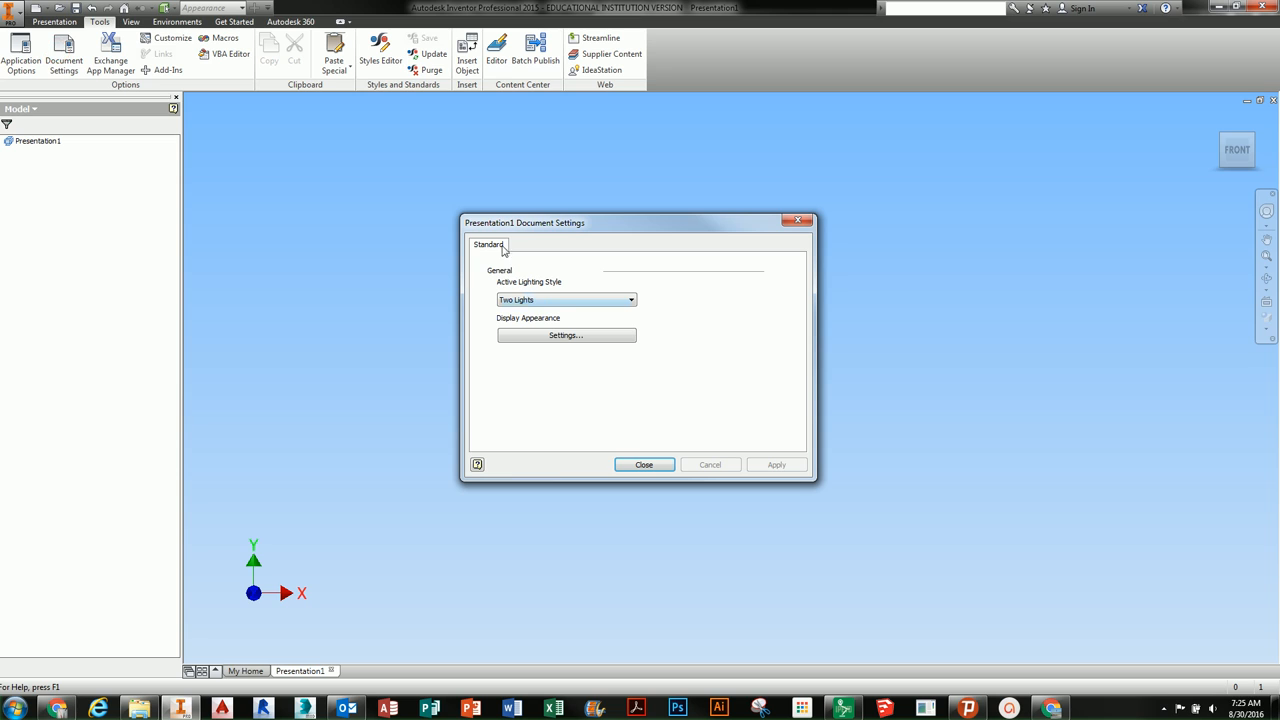
pyautogui.click(643, 464)
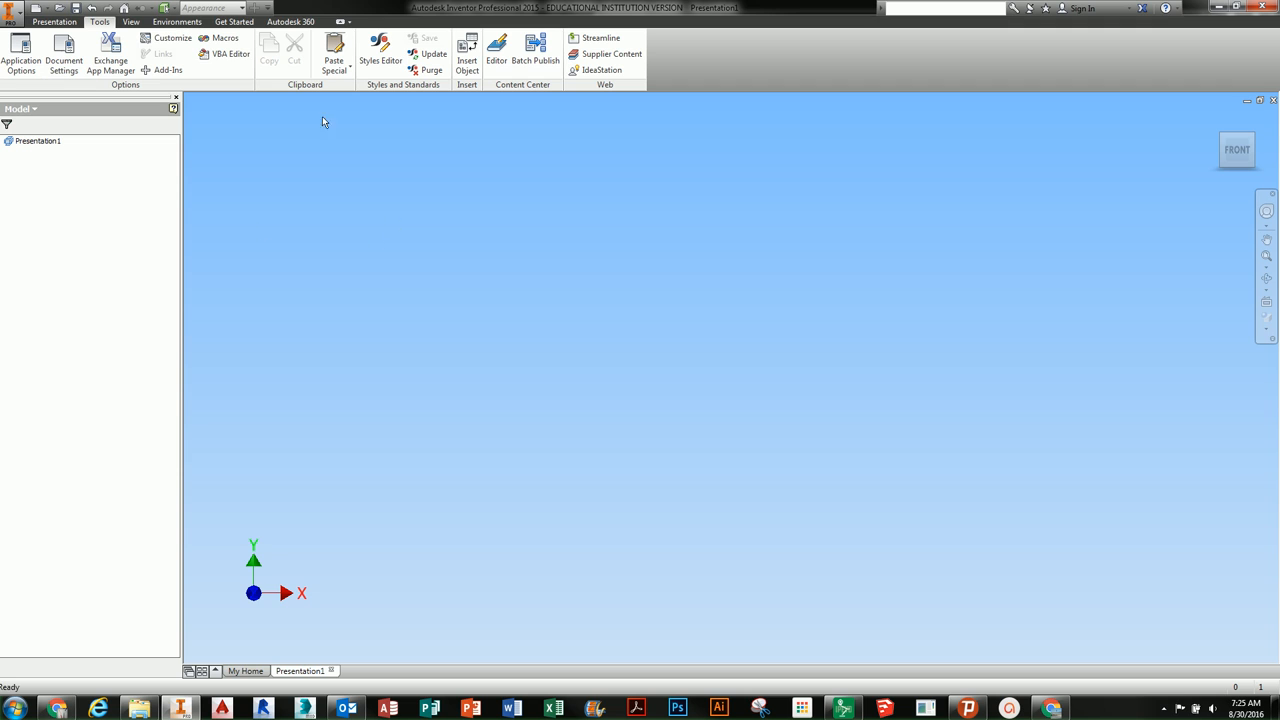
pyautogui.click(178, 21)
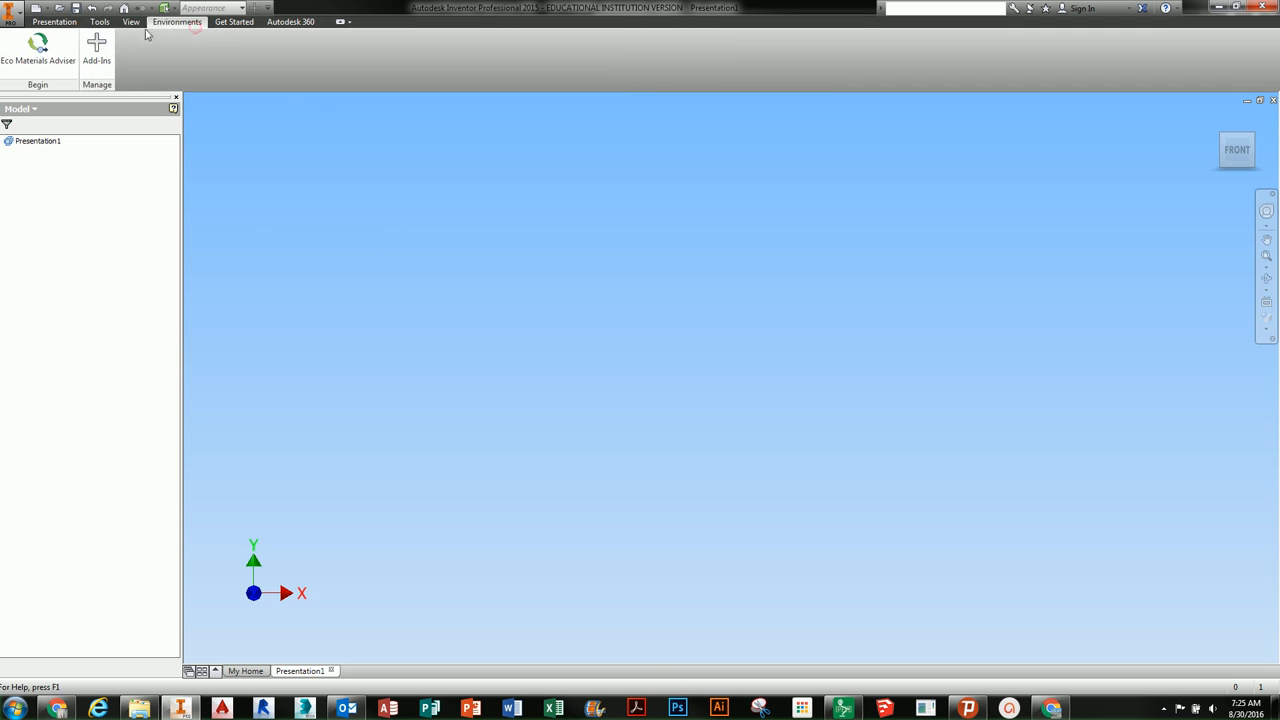
pyautogui.click(130, 22)
pyautogui.click(100, 21)
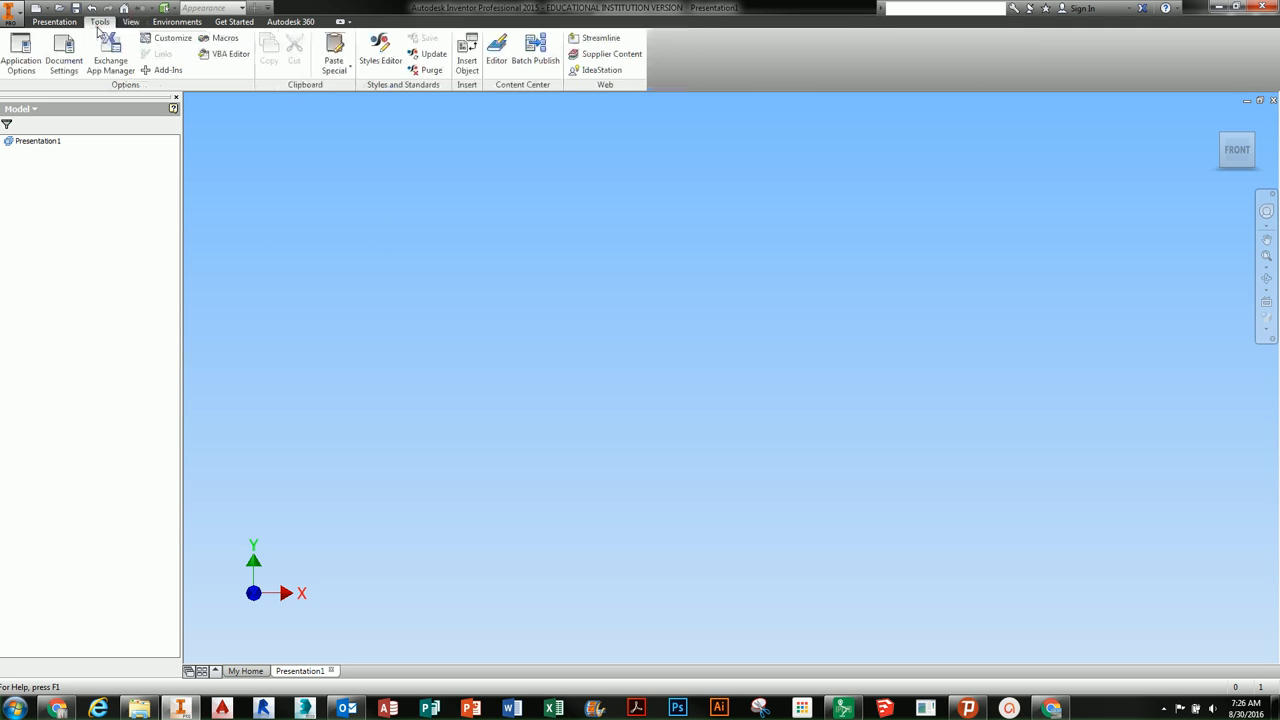
# Step: Create another presentation from the Metric template Standard (mm).ipn and close Presentation1
pyautogui.click(22, 20)
pyautogui.click(40, 50)
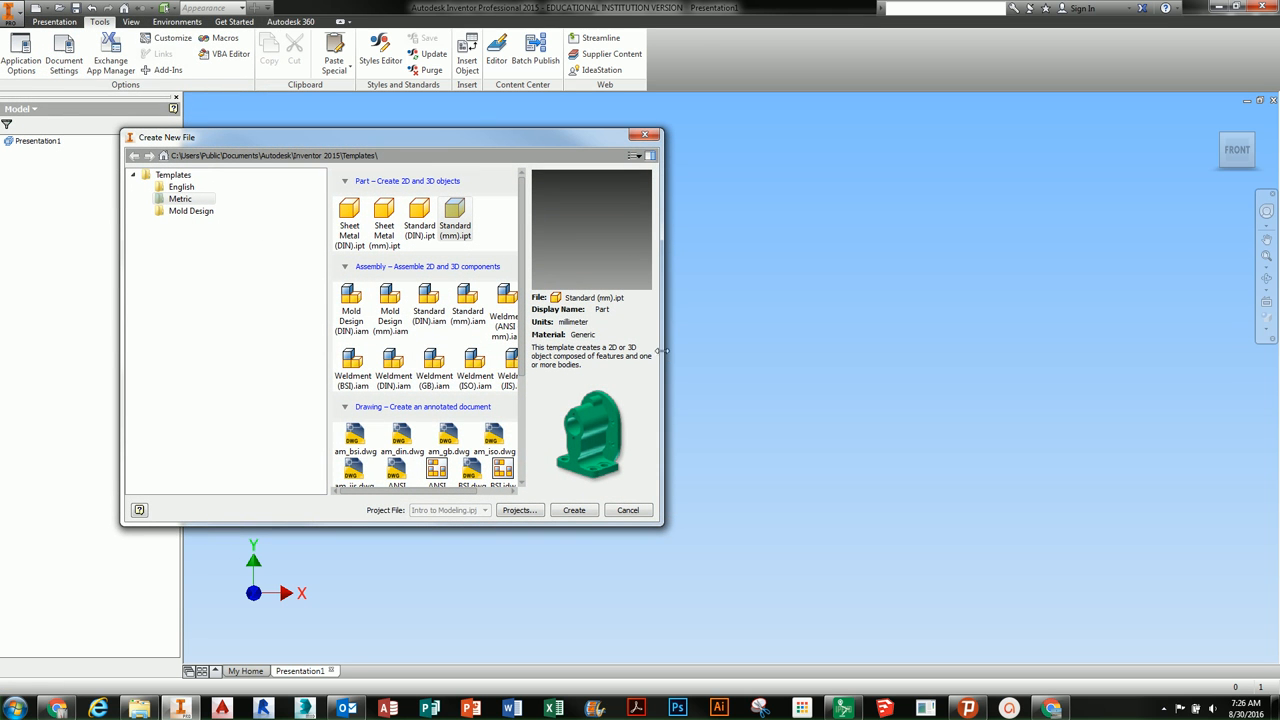
pyautogui.moveTo(663, 350); pyautogui.dragTo(900, 352)
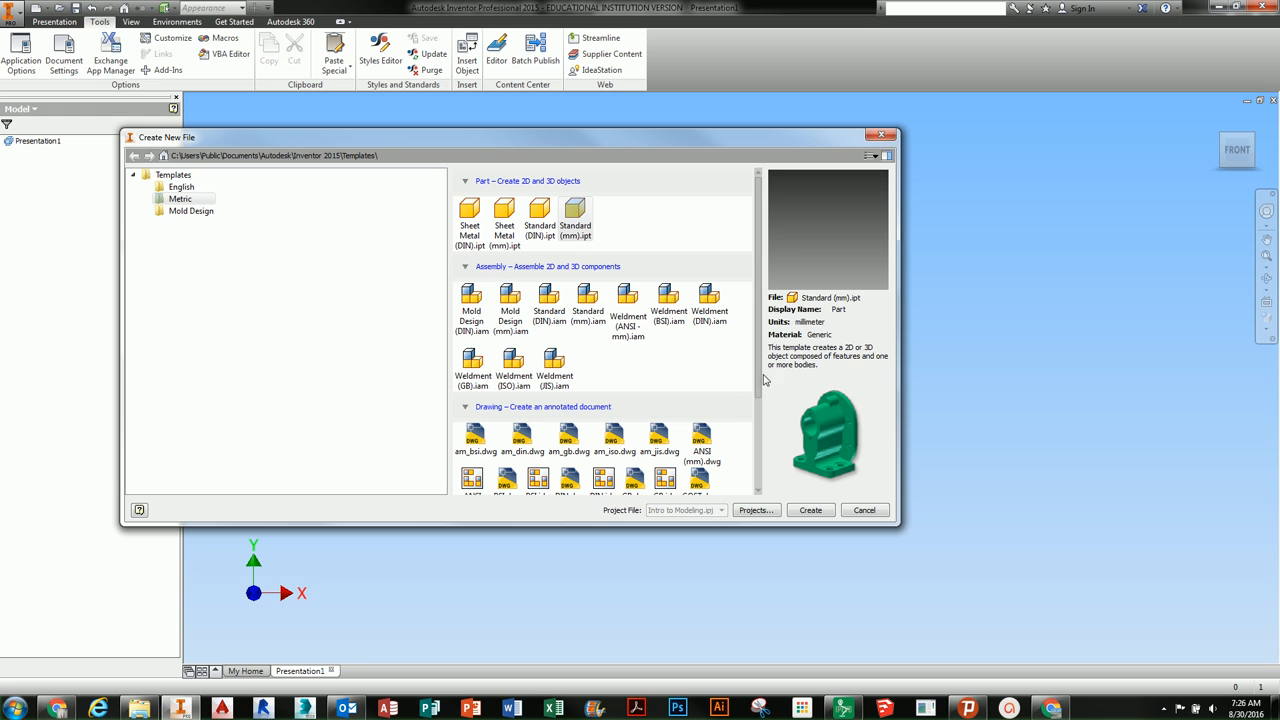
pyautogui.moveTo(761, 380); pyautogui.dragTo(762, 457)
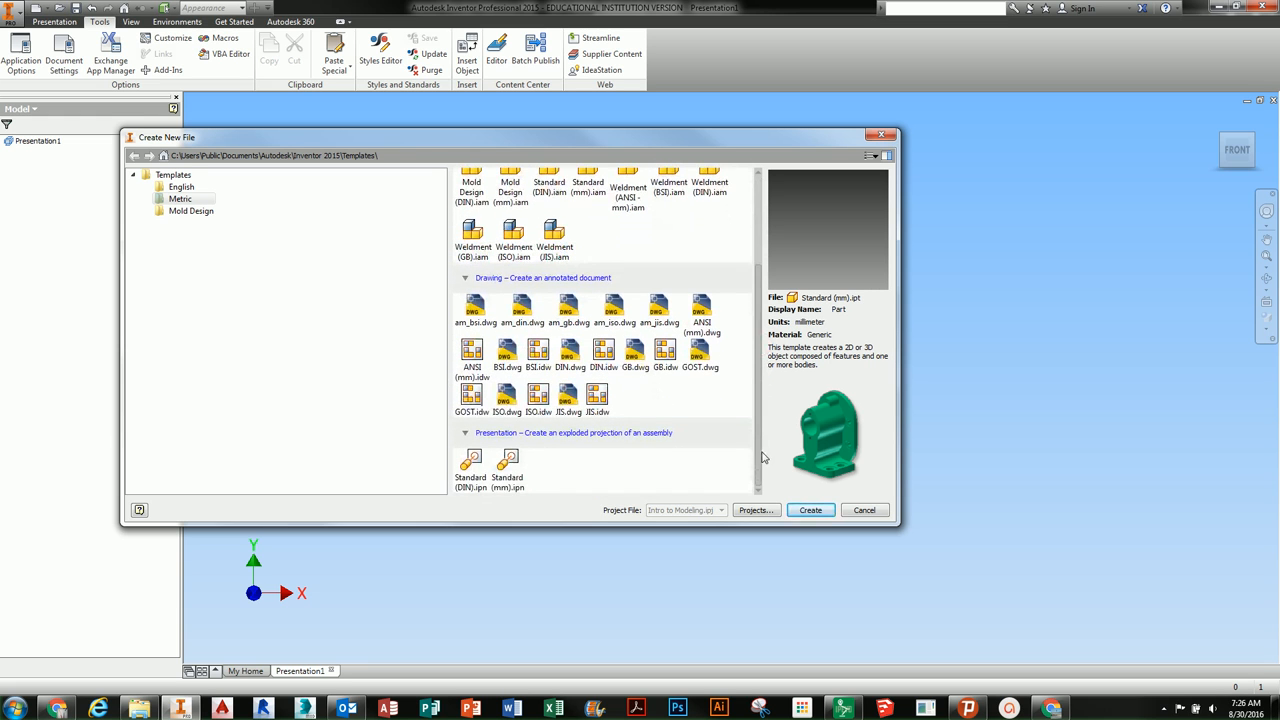
pyautogui.click(507, 470)
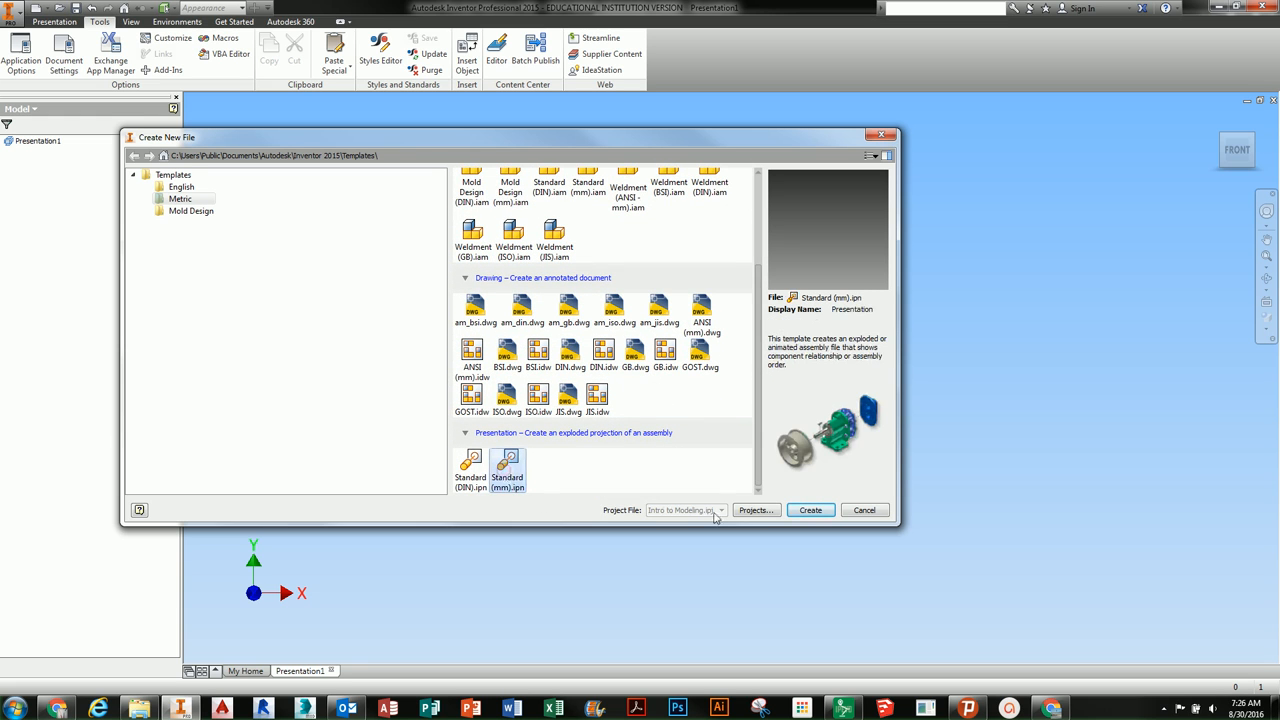
pyautogui.click(810, 511)
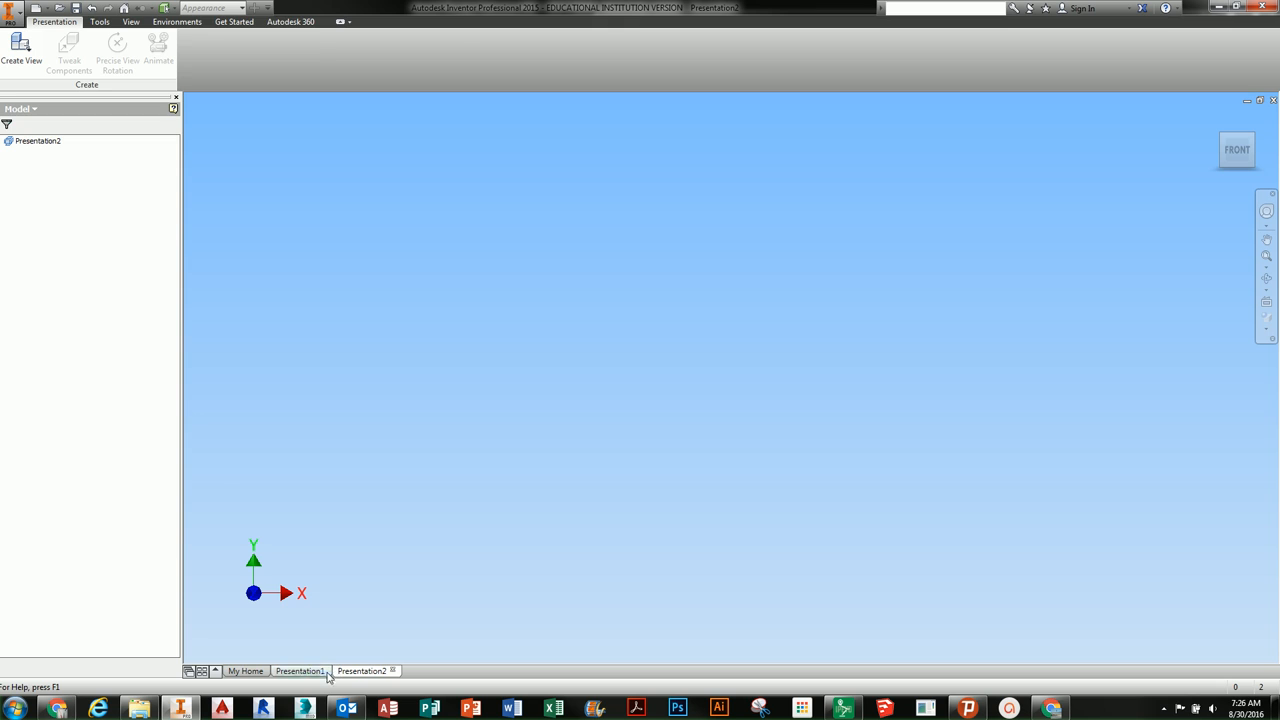
pyautogui.click(327, 674)
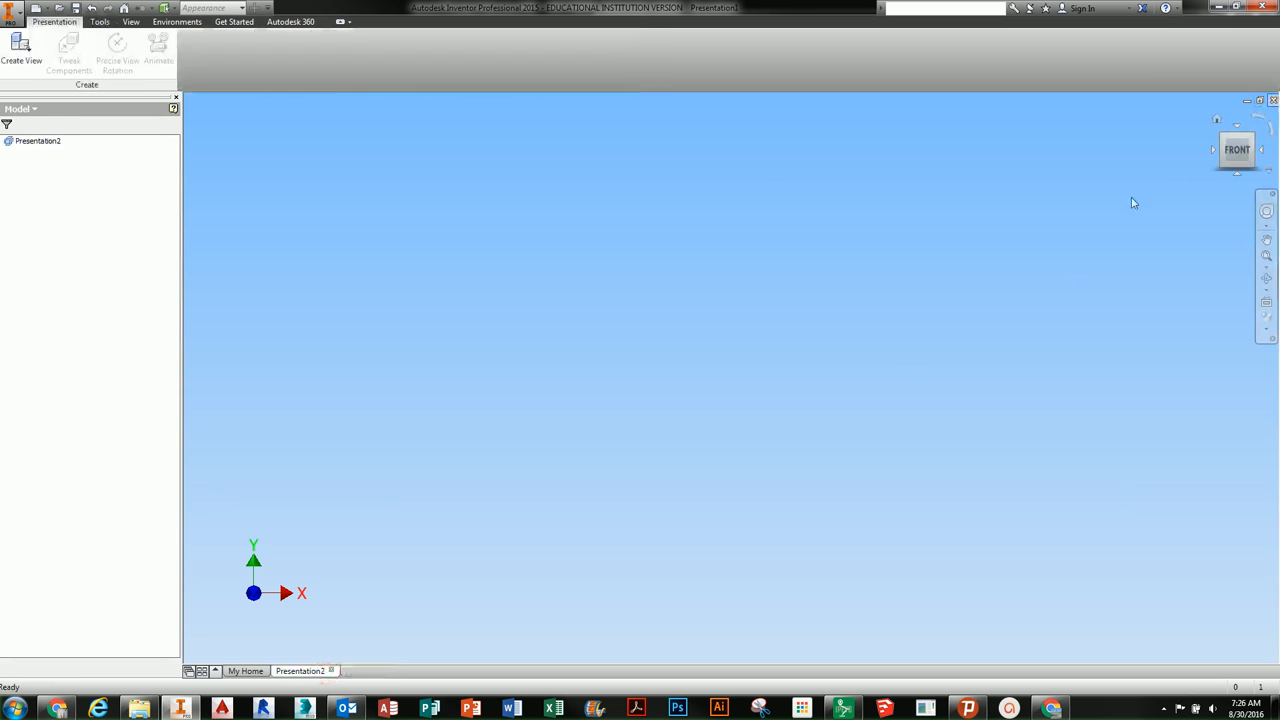
# Step: Start a presentation view and choose the "socket presentation" assembly from the Autodesk Inventor 2015 Intro Class Files folder on drive C
pyautogui.click(28, 50)
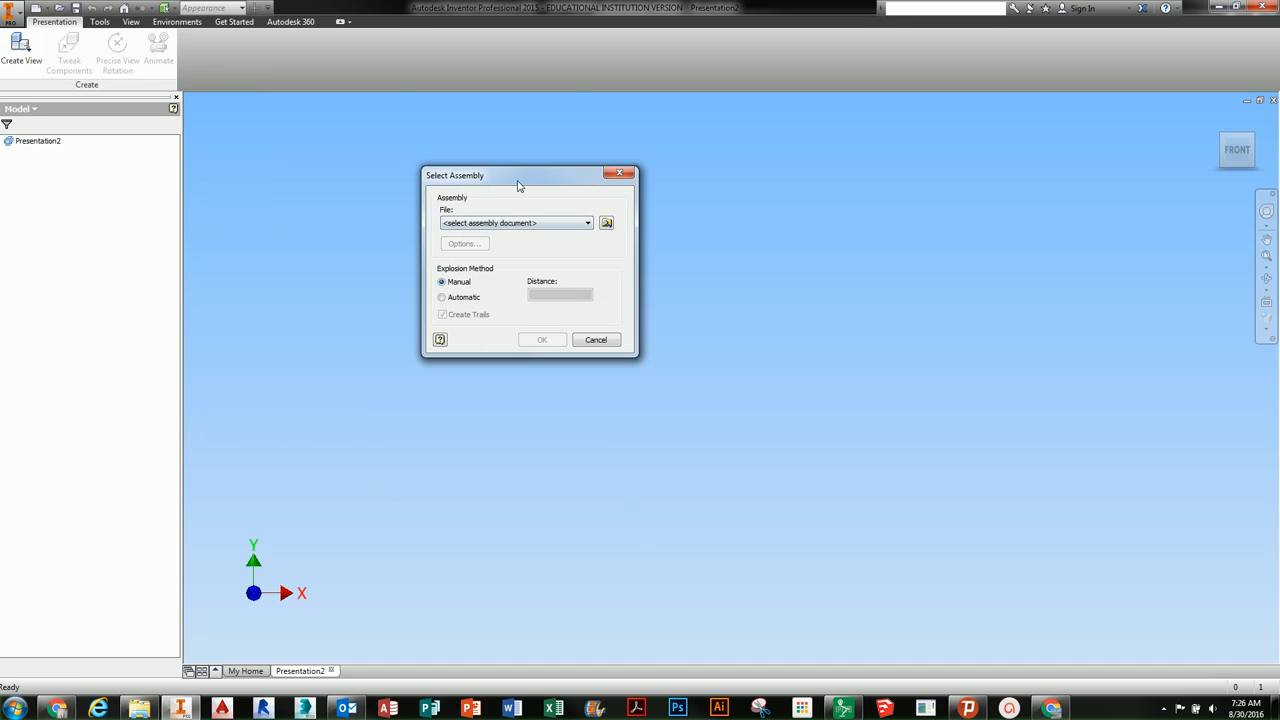
pyautogui.click(606, 223)
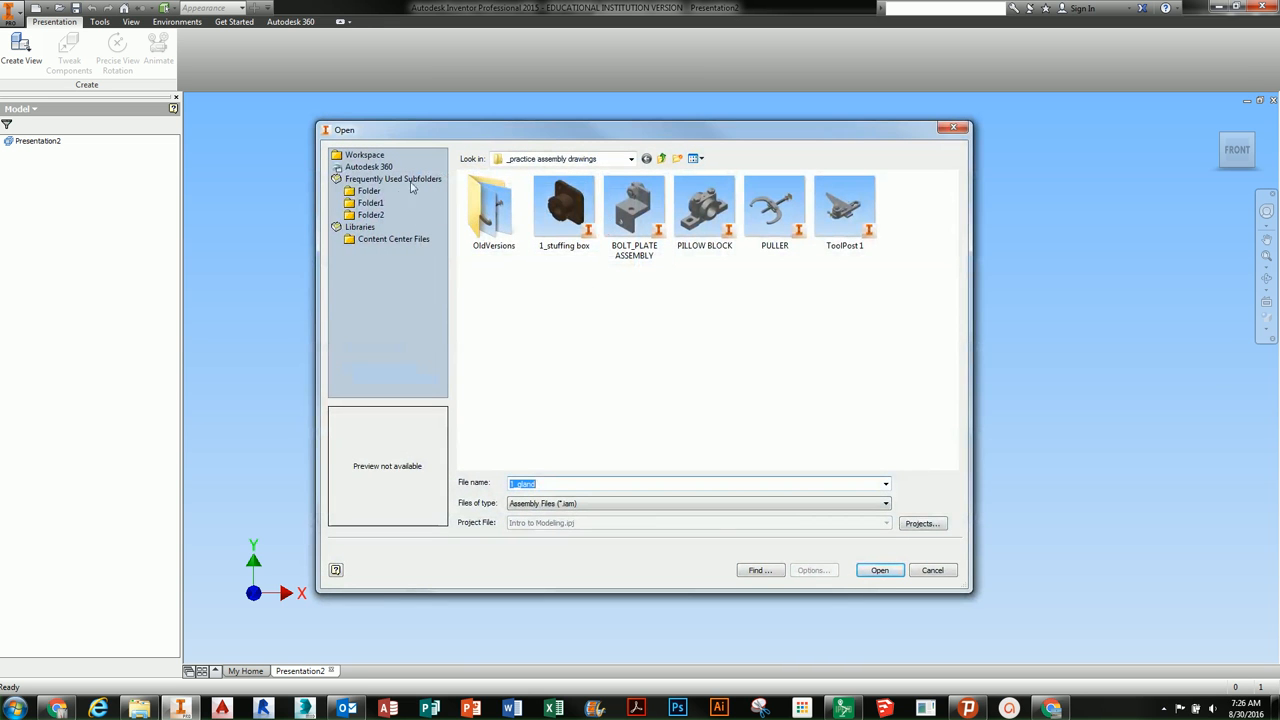
pyautogui.click(555, 159)
pyautogui.click(529, 237)
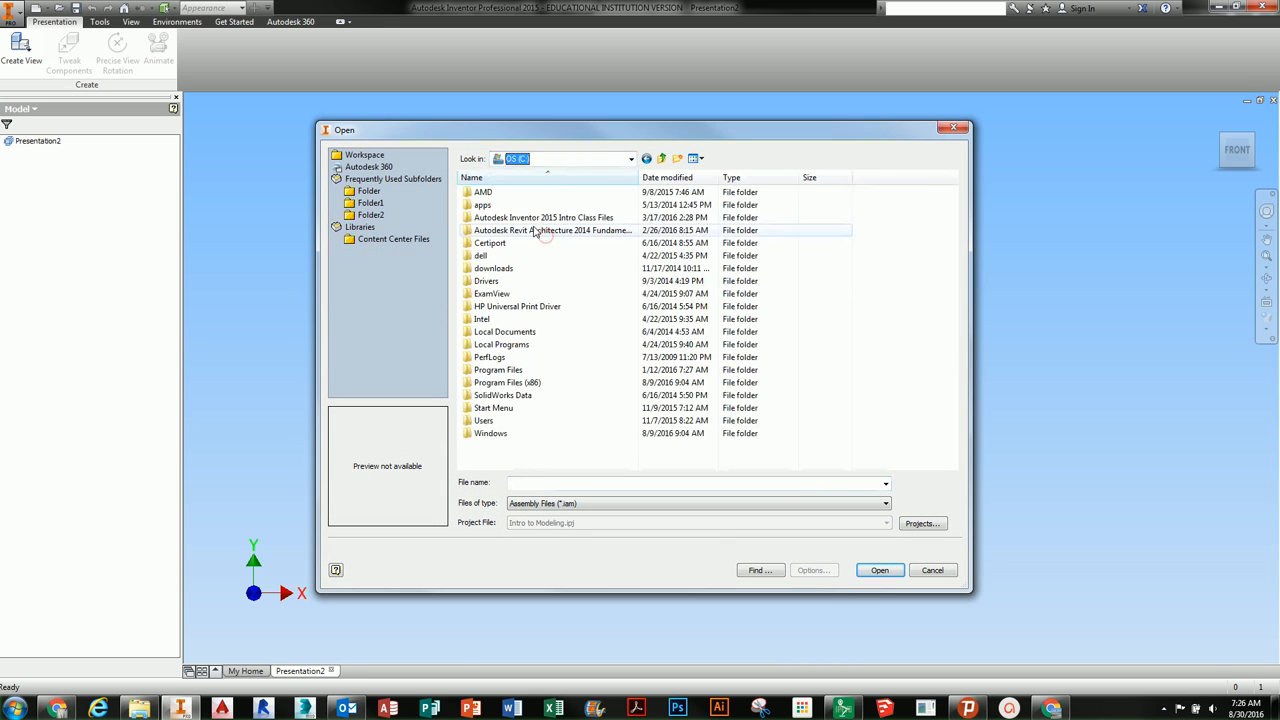
pyautogui.click(532, 218)
pyautogui.doubleClick(531, 220)
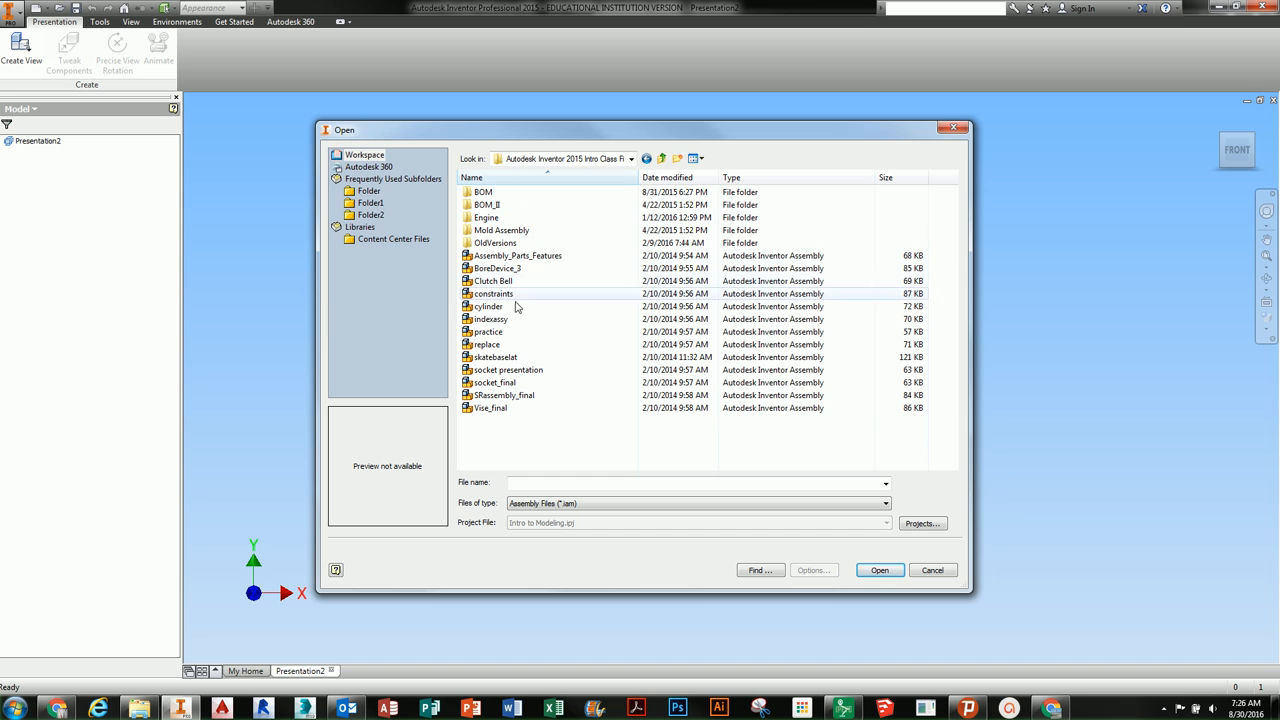
pyautogui.click(512, 370)
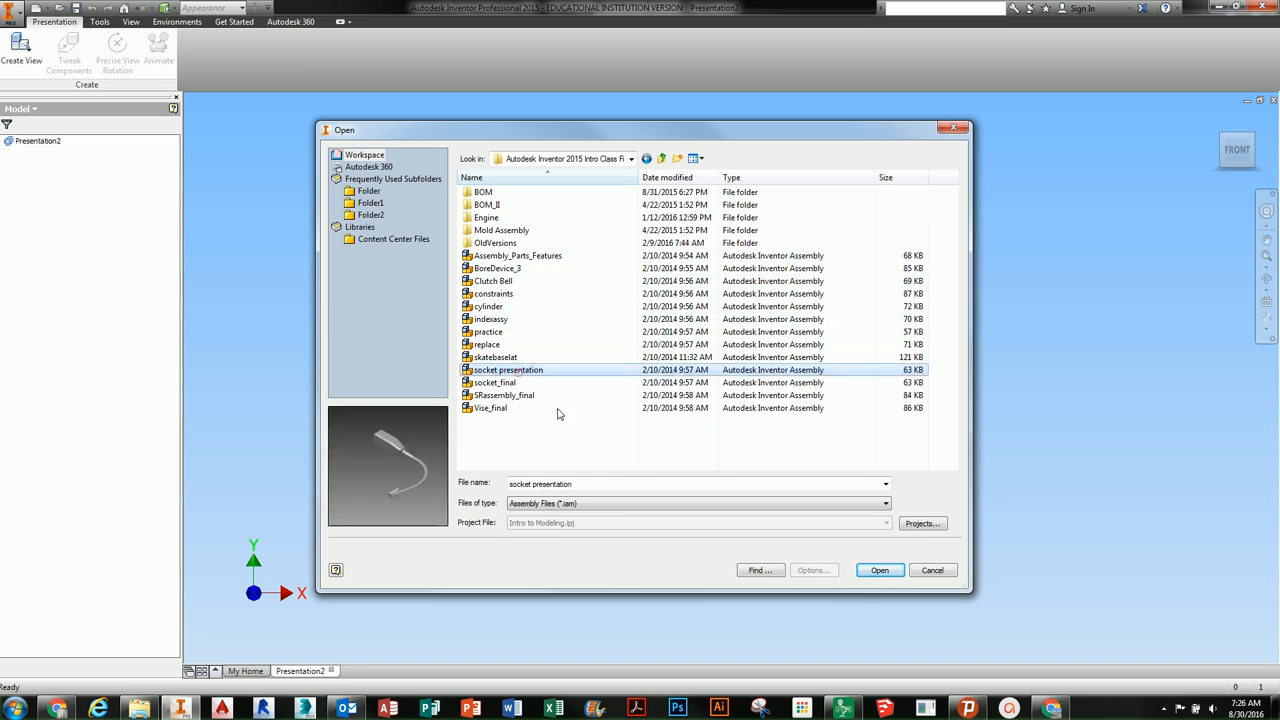
pyautogui.click(879, 570)
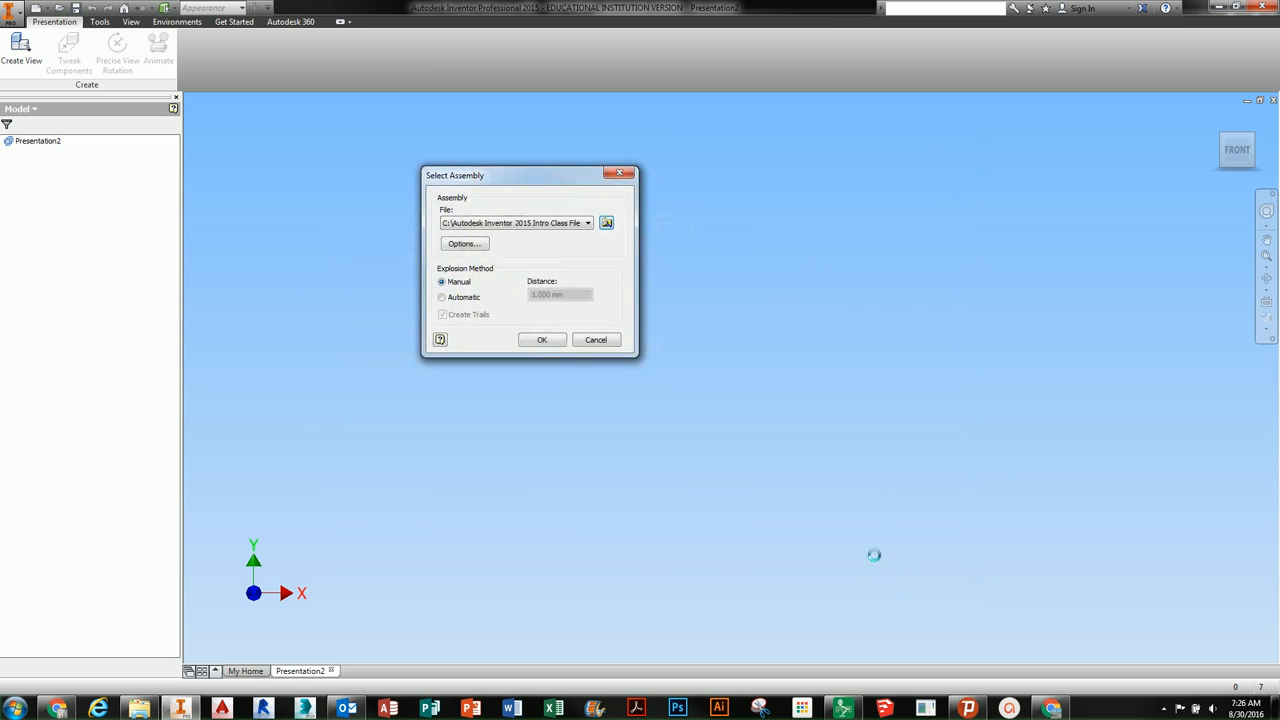
# Step: Set the assembly's design view representation to Interference_view in the file open options
pyautogui.click(484, 249)
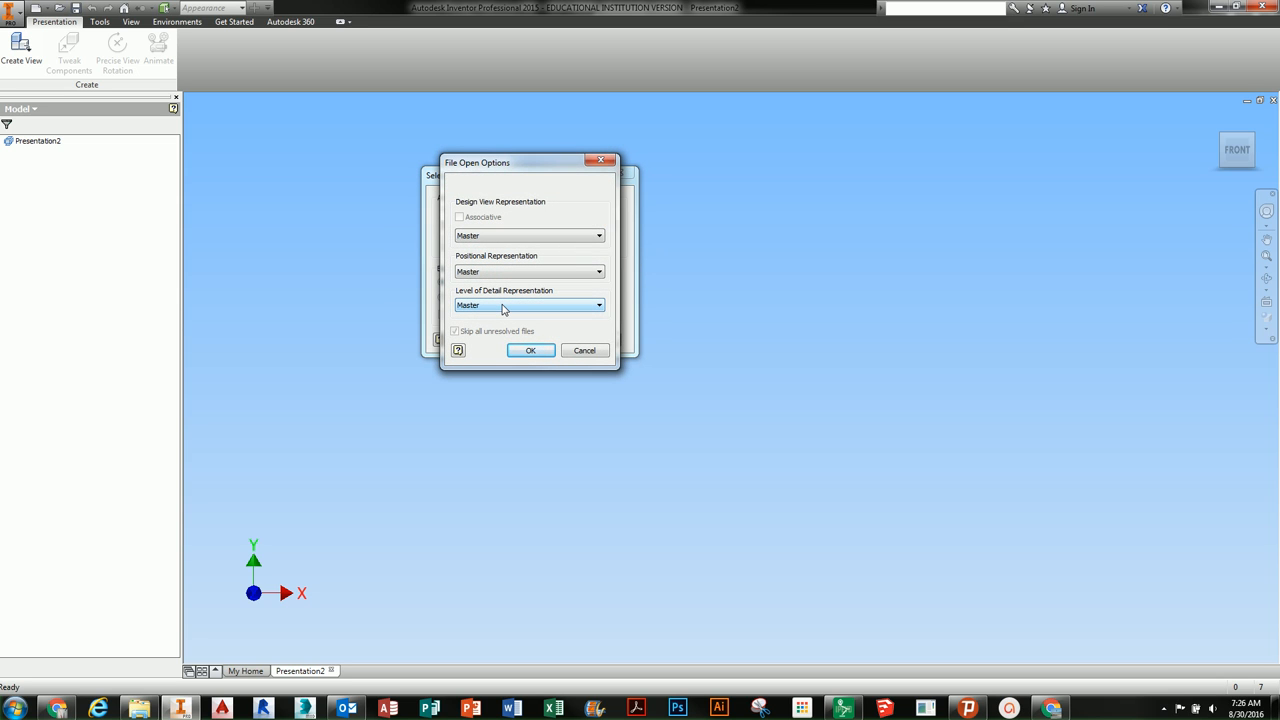
pyautogui.click(517, 271)
pyautogui.click(520, 271)
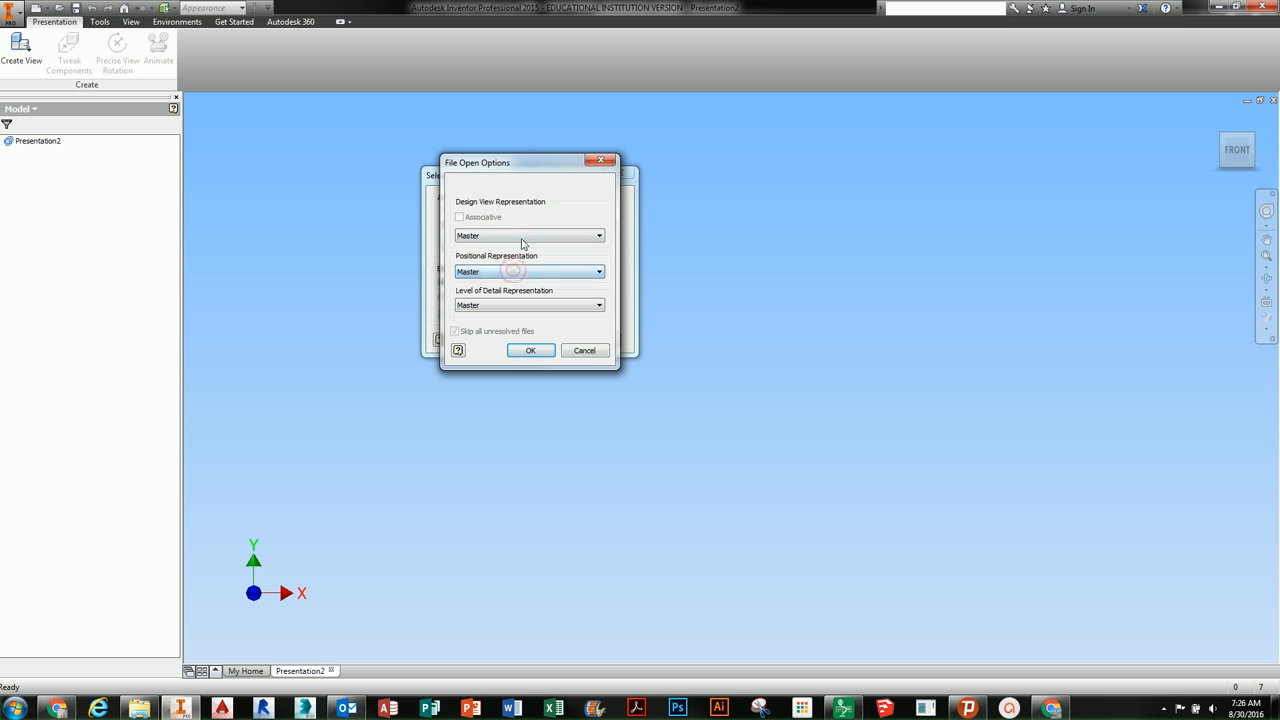
pyautogui.click(522, 237)
pyautogui.click(517, 265)
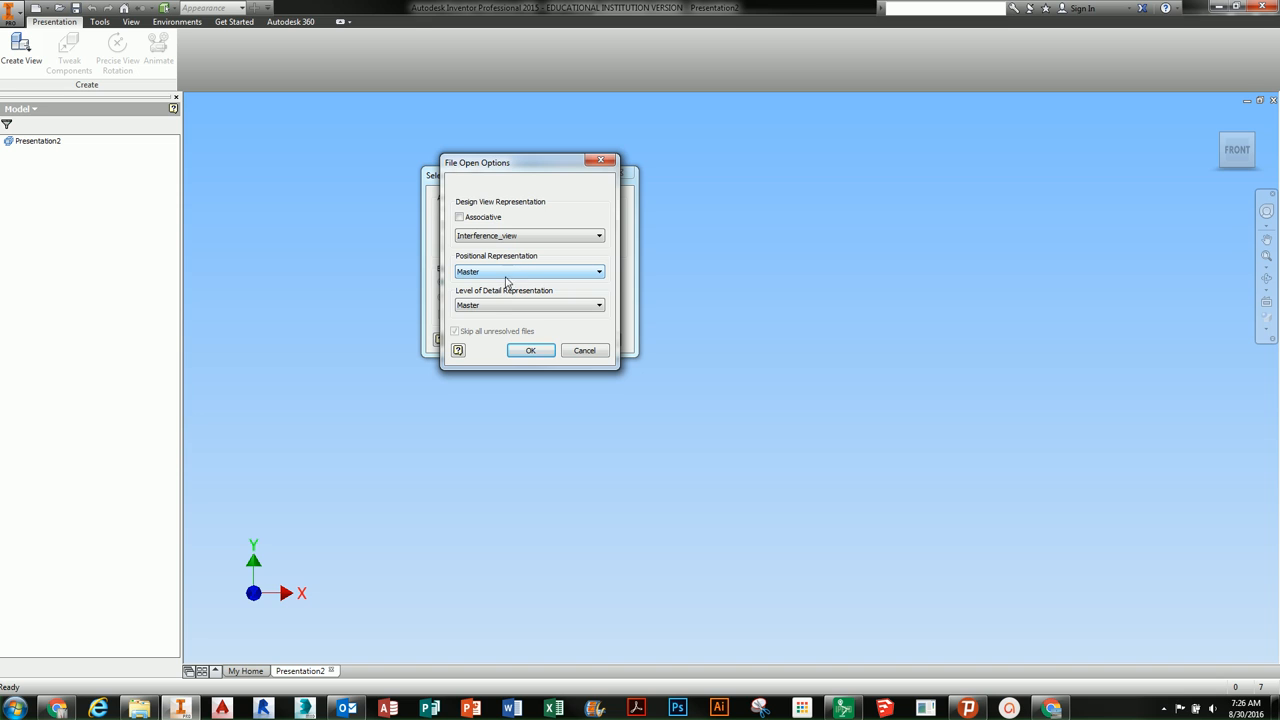
pyautogui.click(531, 350)
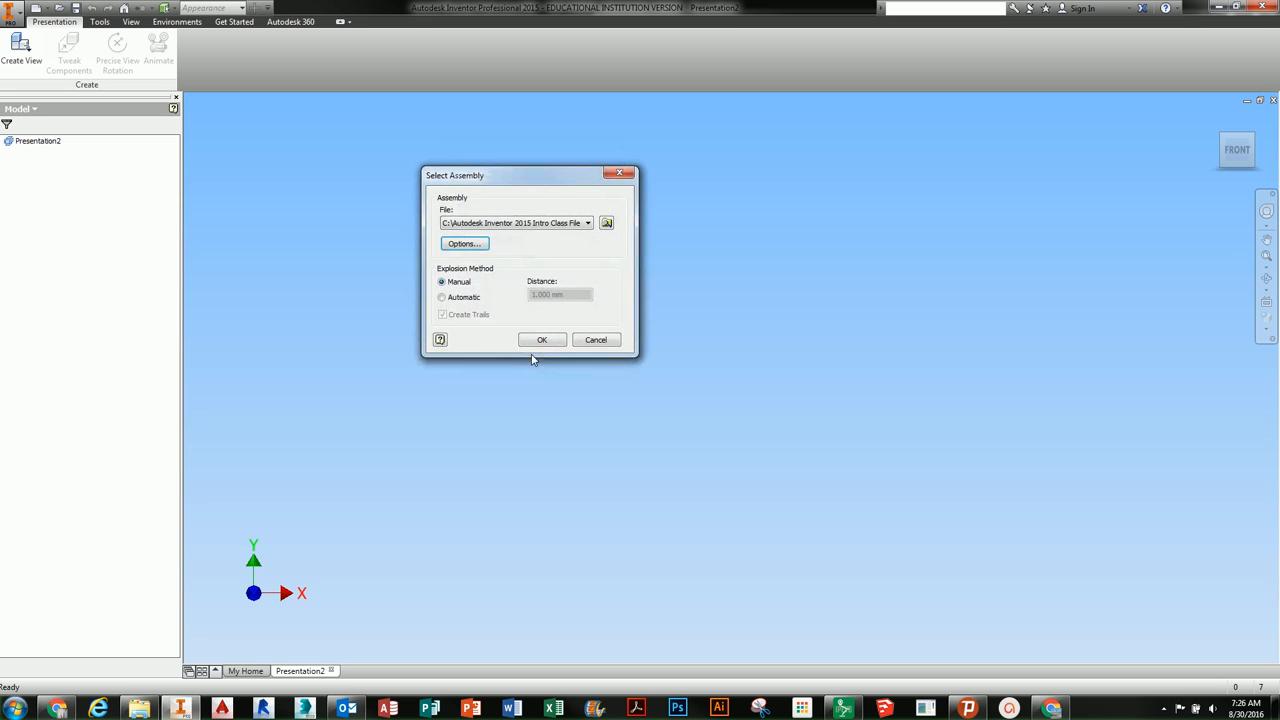
# Step: Create the exploded view with the Automatic explosion method, a distance of 25 mm and trails
pyautogui.click(468, 298)
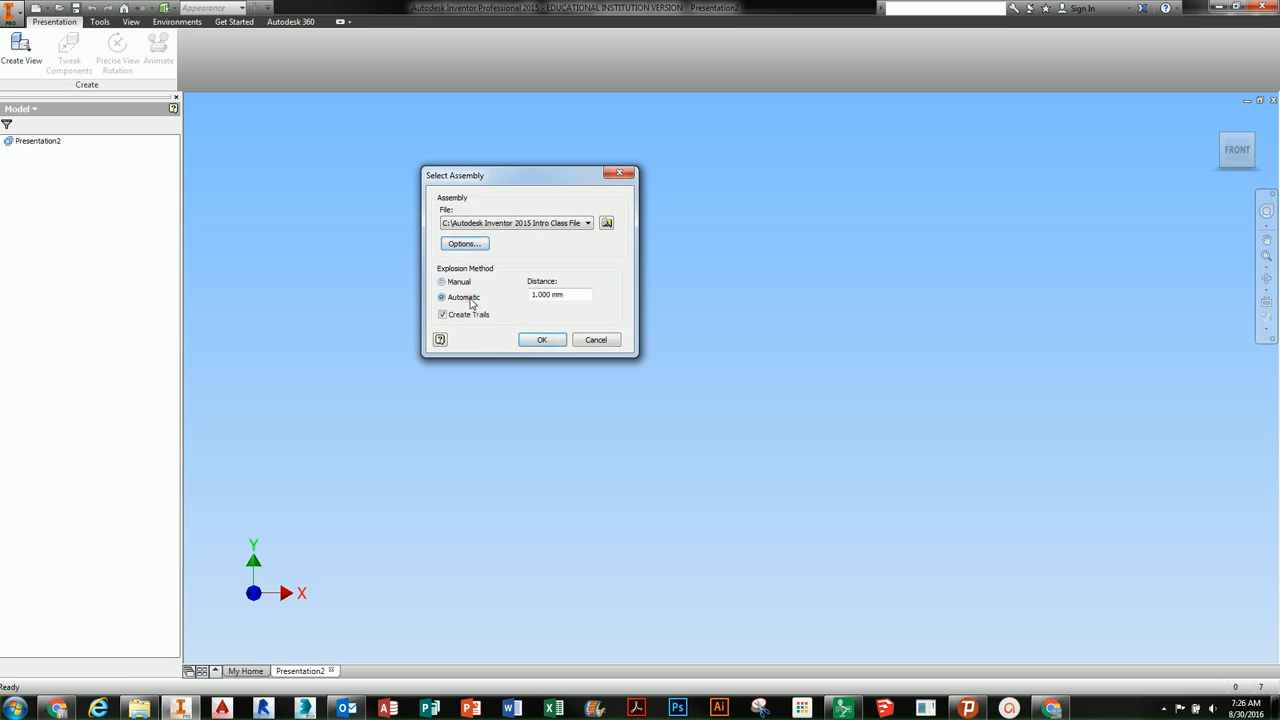
pyautogui.click(549, 294)
pyautogui.moveTo(545, 294); pyautogui.dragTo(521, 291)
pyautogui.write('250')
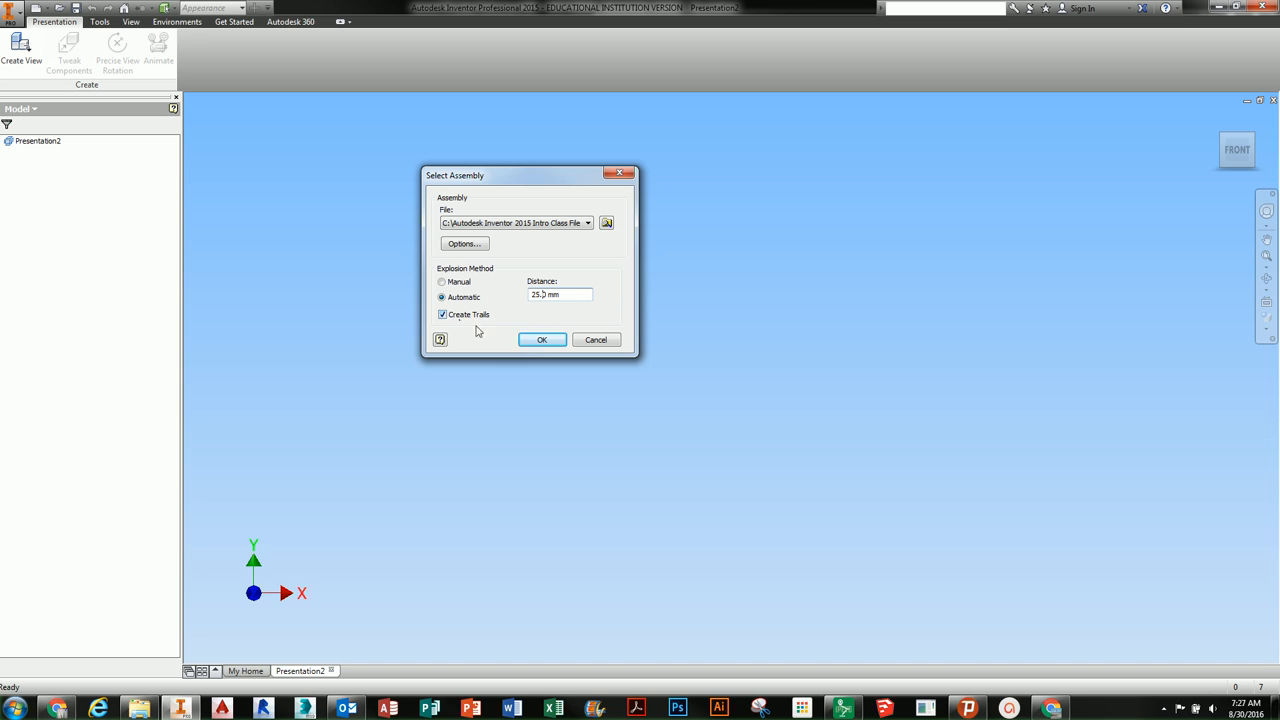
pyautogui.click(539, 340)
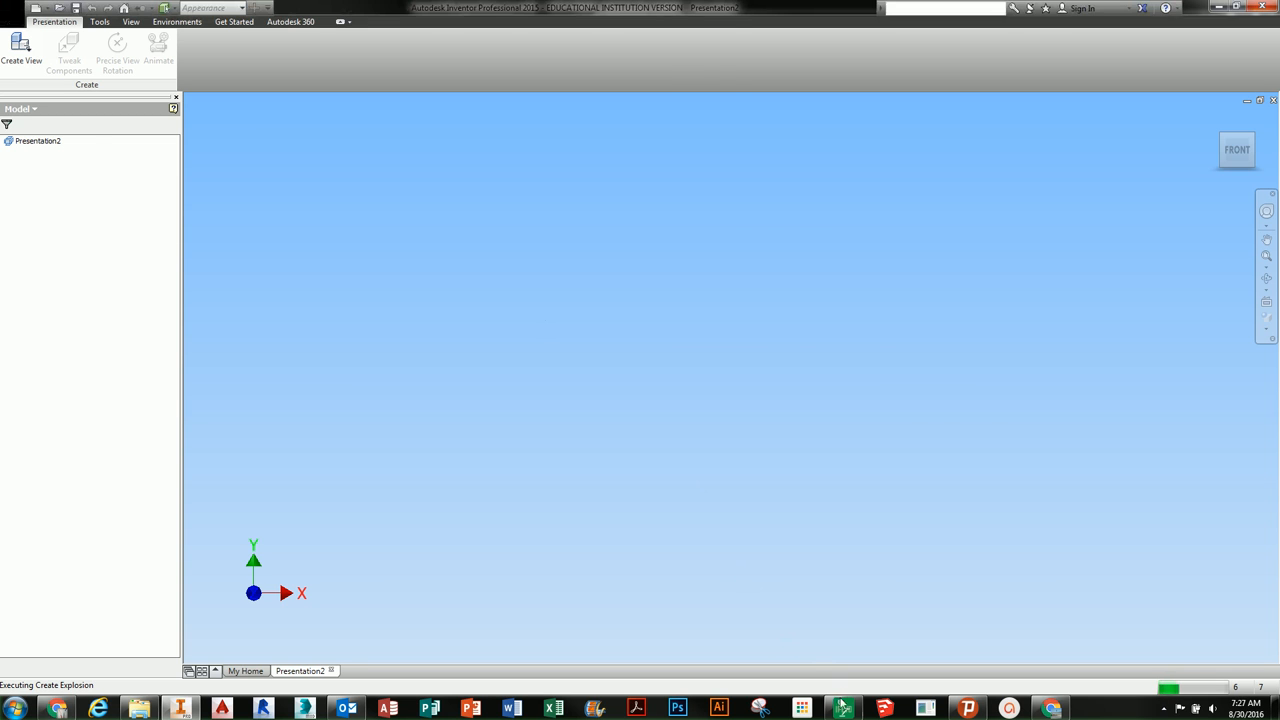
# Step: Close the separate Presenter program's window
pyautogui.rightClick(843, 709)
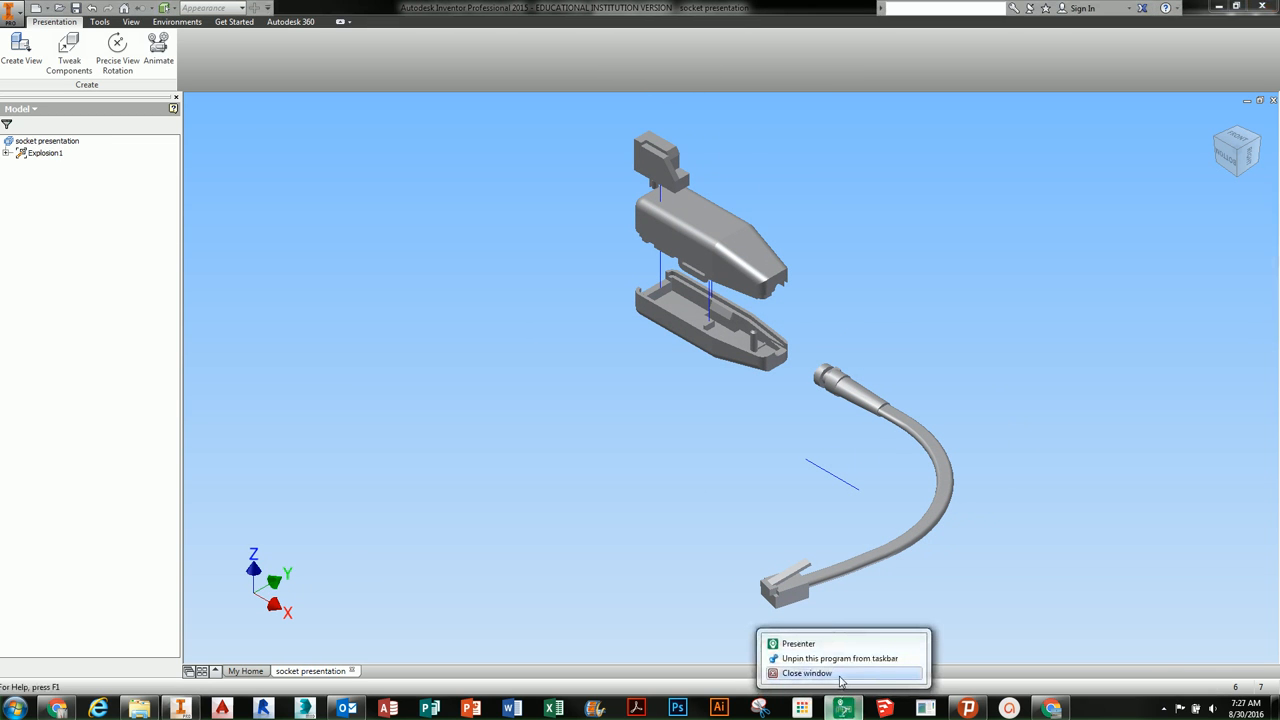
pyautogui.click(840, 676)
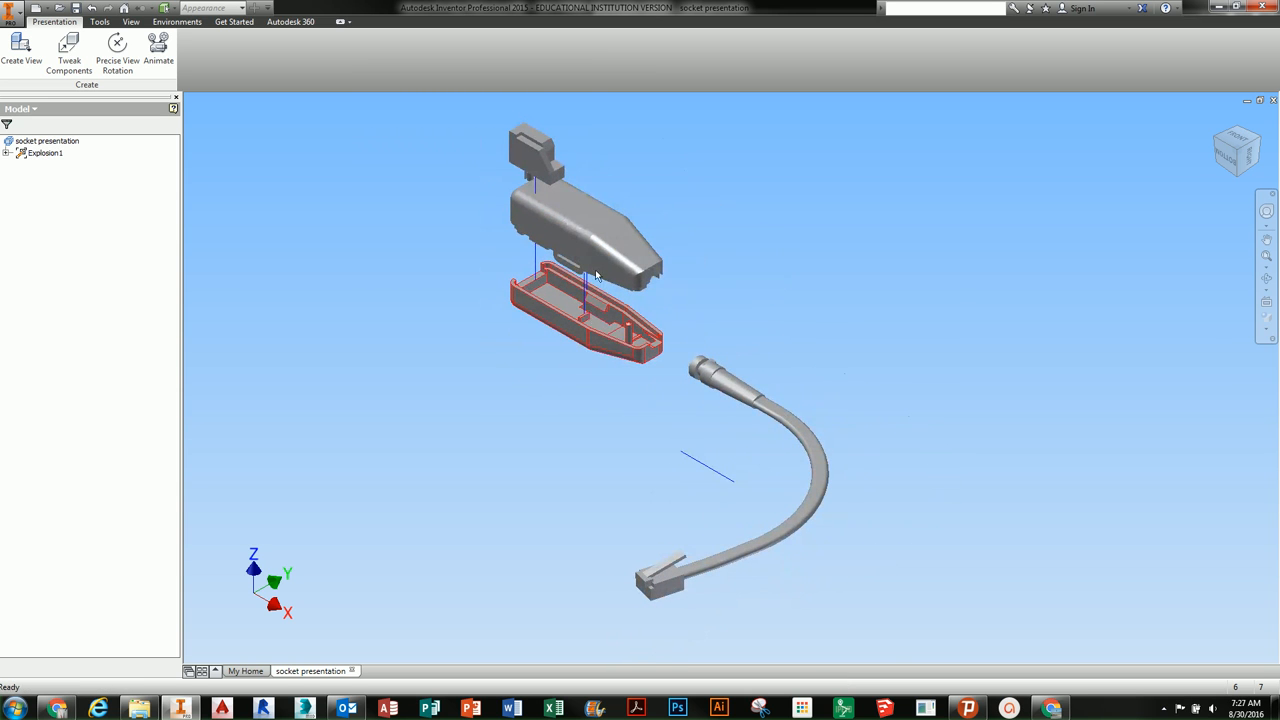
# Step: Examine the exploded socket assembly's parts and trails from different angles, selecting the uppermost part
pyautogui.keyDown('shift'); pyautogui.moveTo(608, 334); pyautogui.dragTo(680, 462, button='middle'); pyautogui.keyUp('shift')
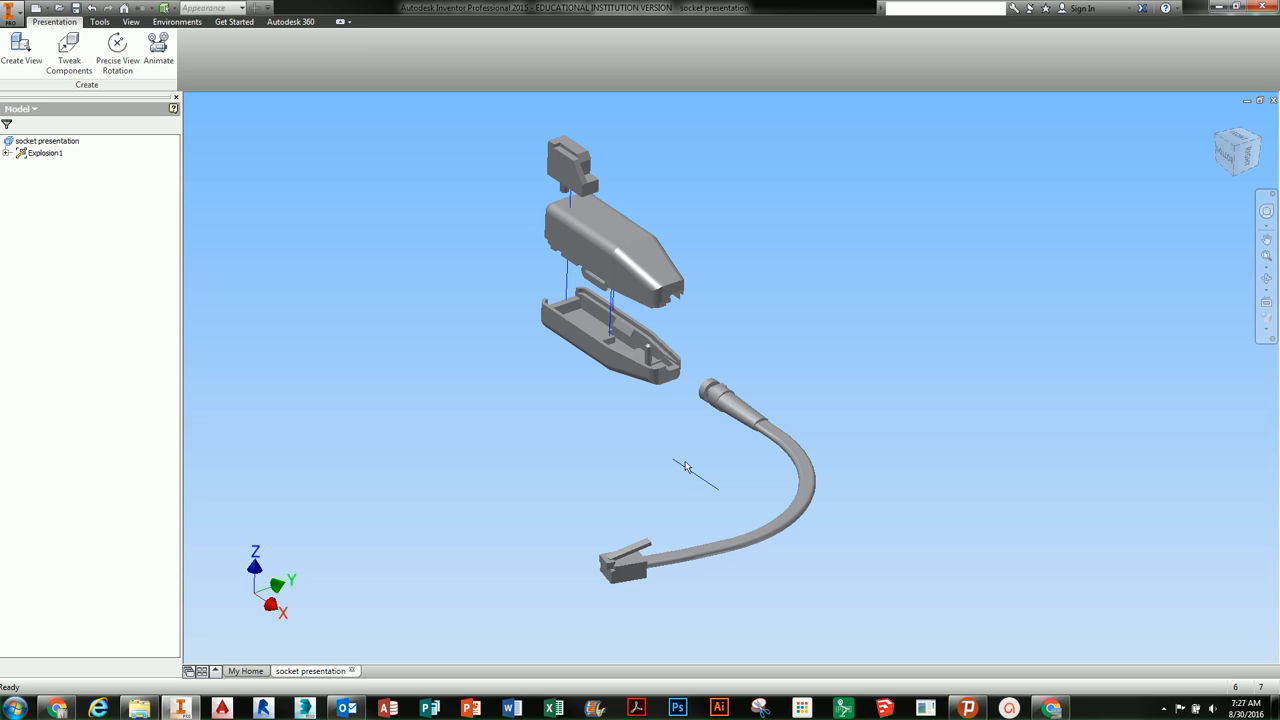
pyautogui.click(582, 186)
pyautogui.keyDown('shift'); pyautogui.moveTo(632, 258); pyautogui.dragTo(587, 287, button='middle'); pyautogui.keyUp('shift')
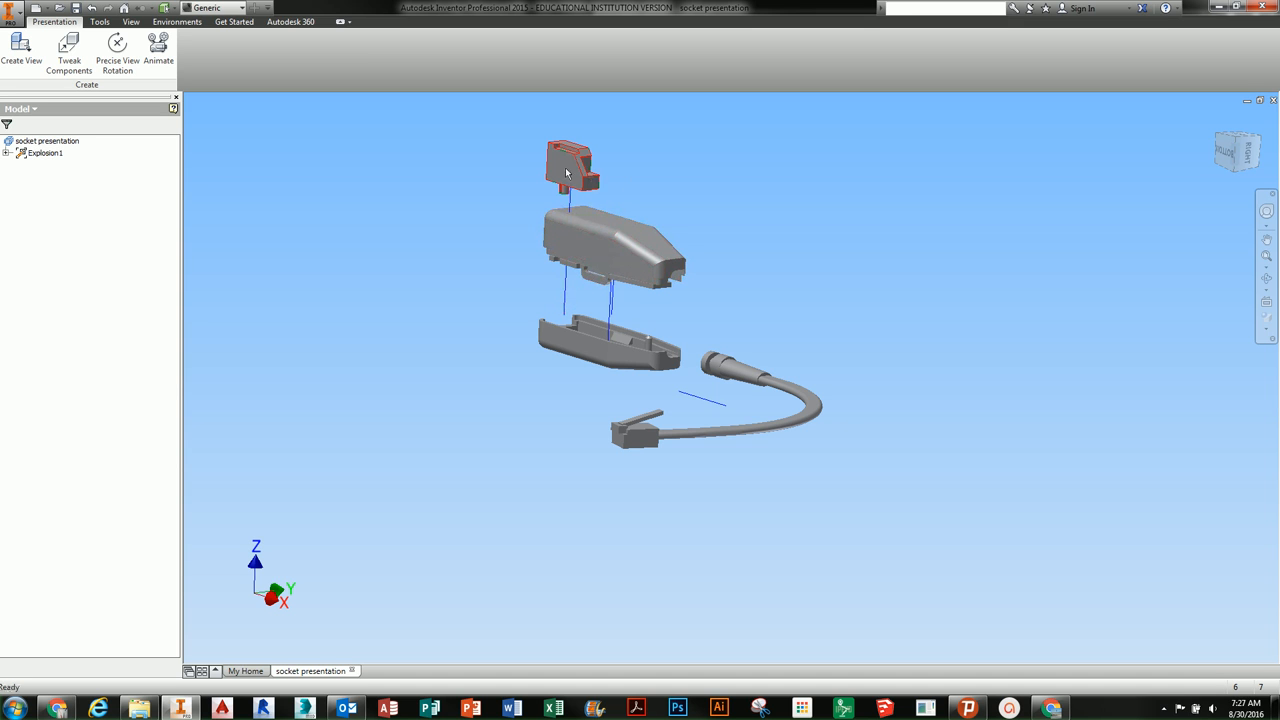
pyautogui.moveTo(651, 236)
pyautogui.keyDown('shift'); pyautogui.mouseDown(button='middle')
pyautogui.moveTo(644, 258)
pyautogui.moveTo(620, 260)
pyautogui.moveTo(641, 240)
pyautogui.mouseUp(button='middle'); pyautogui.keyUp('shift')
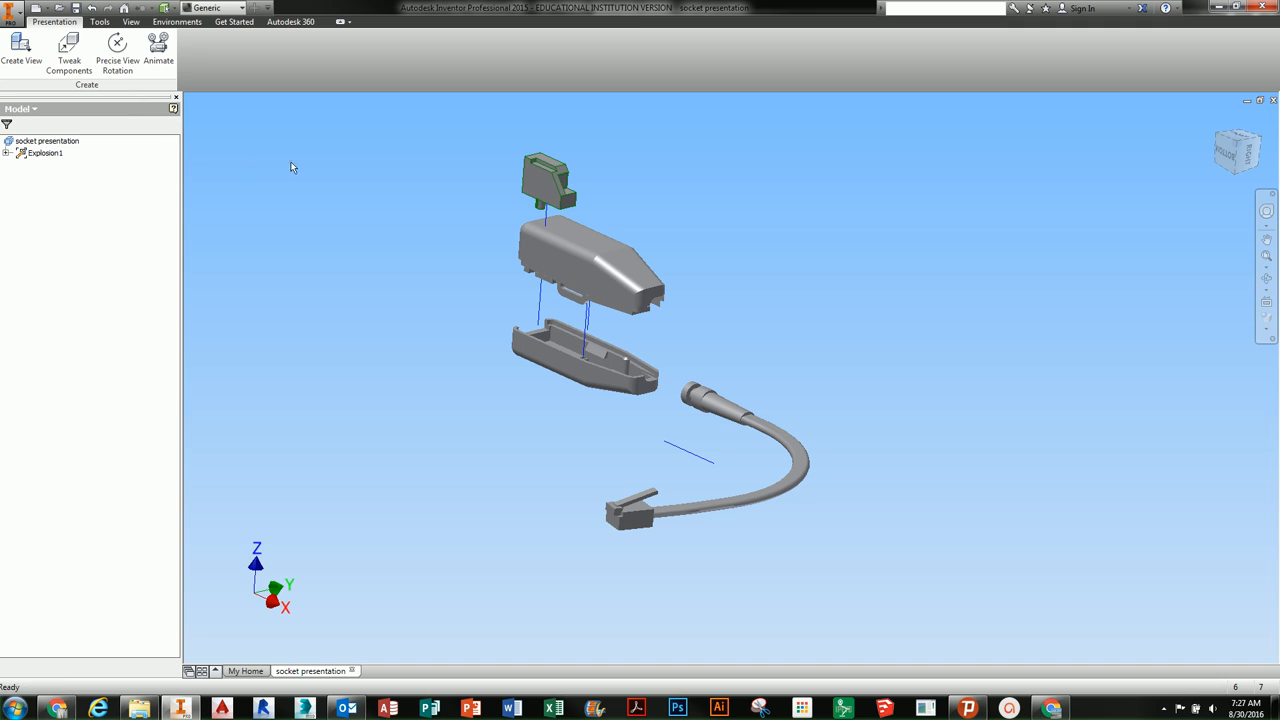
# Step: Tweak the enclosure's top cover upward along Z until it sits above the small connector block, and clear the tweak selection
pyautogui.press('t')
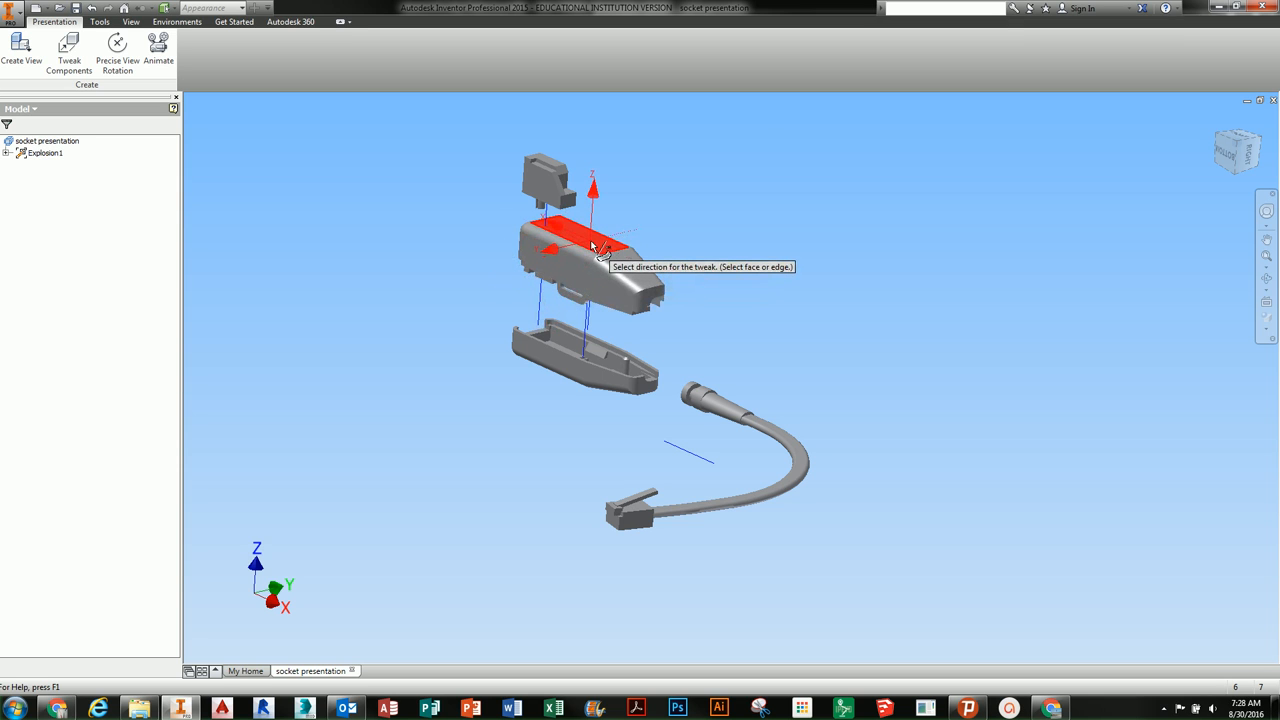
pyautogui.moveTo(593, 244)
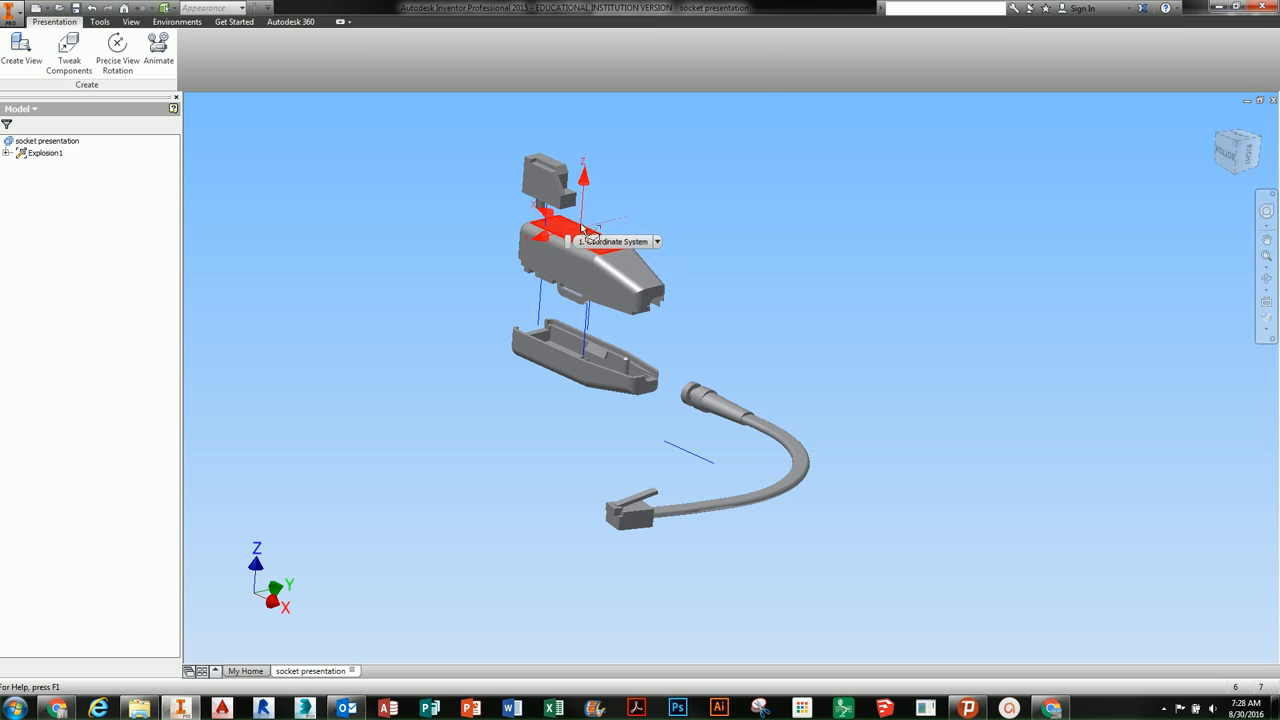
pyautogui.moveTo(585, 230); pyautogui.dragTo(631, 85)
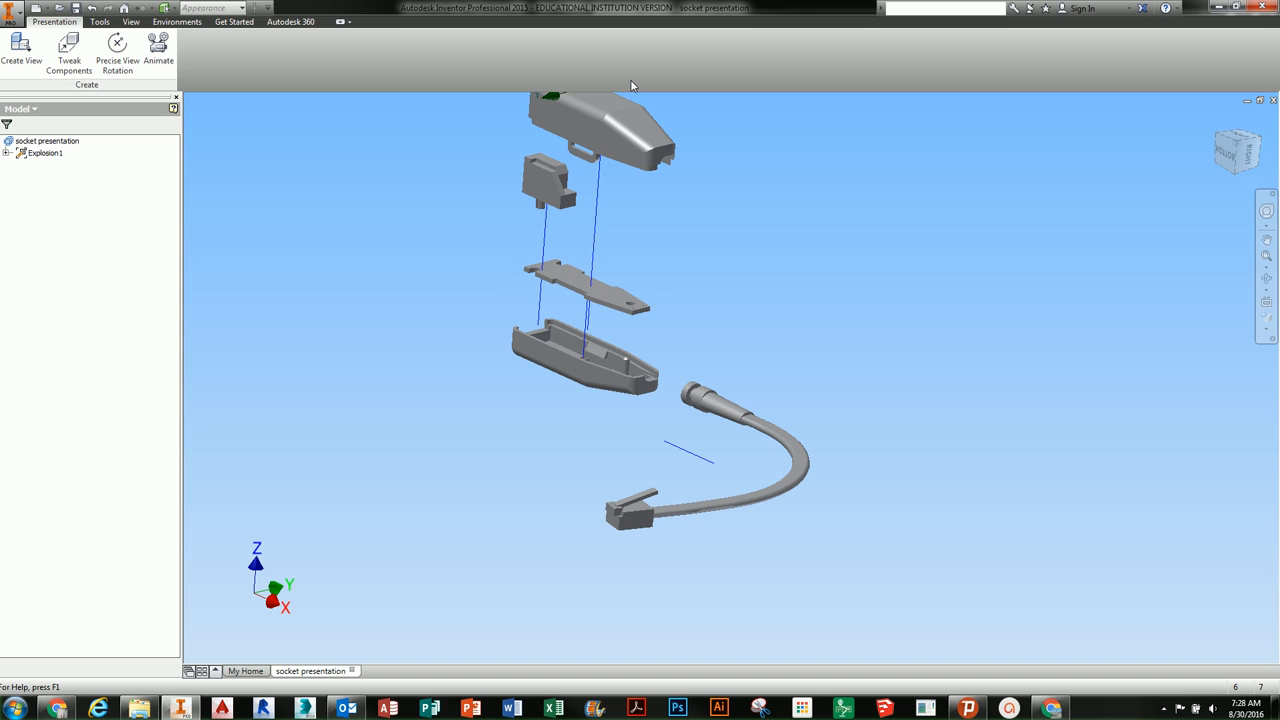
pyautogui.moveTo(634, 194); pyautogui.dragTo(580, 289, button='middle')
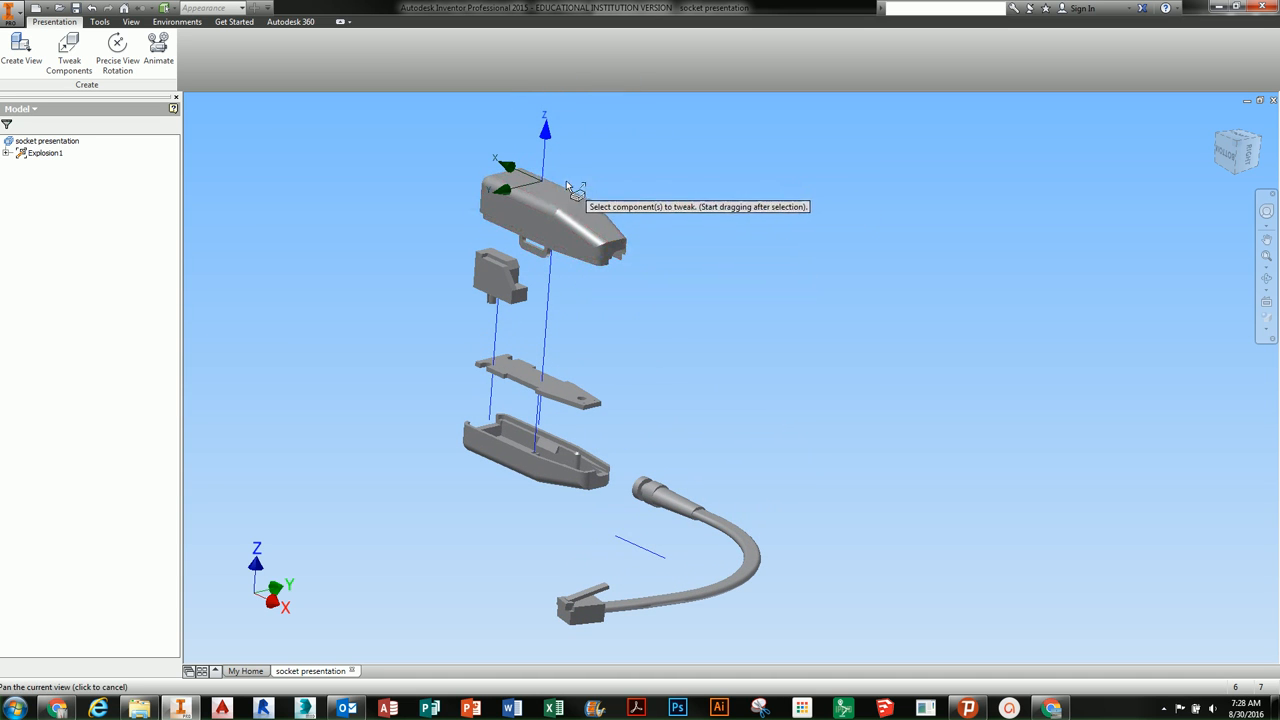
pyautogui.moveTo(562, 200)
pyautogui.mouseDown()
pyautogui.moveTo(564, 174)
pyautogui.moveTo(565, 186)
pyautogui.mouseUp()
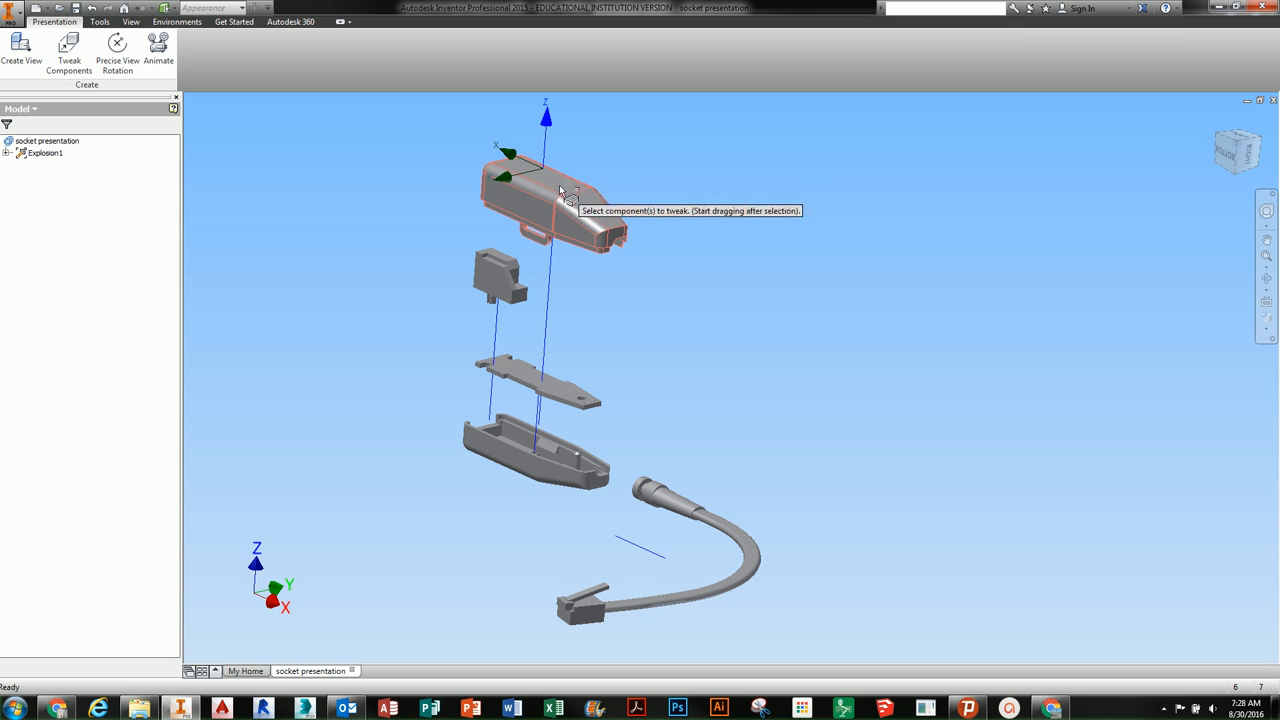
pyautogui.rightClick(398, 295)
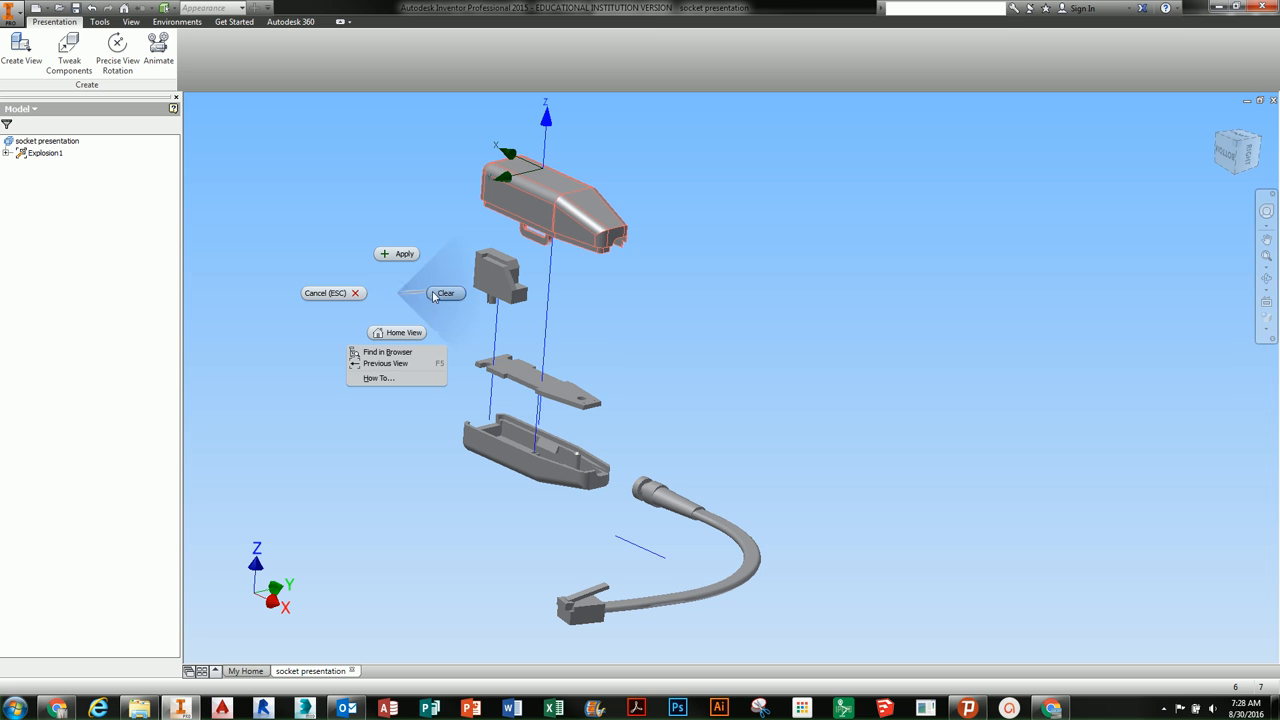
pyautogui.click(440, 293)
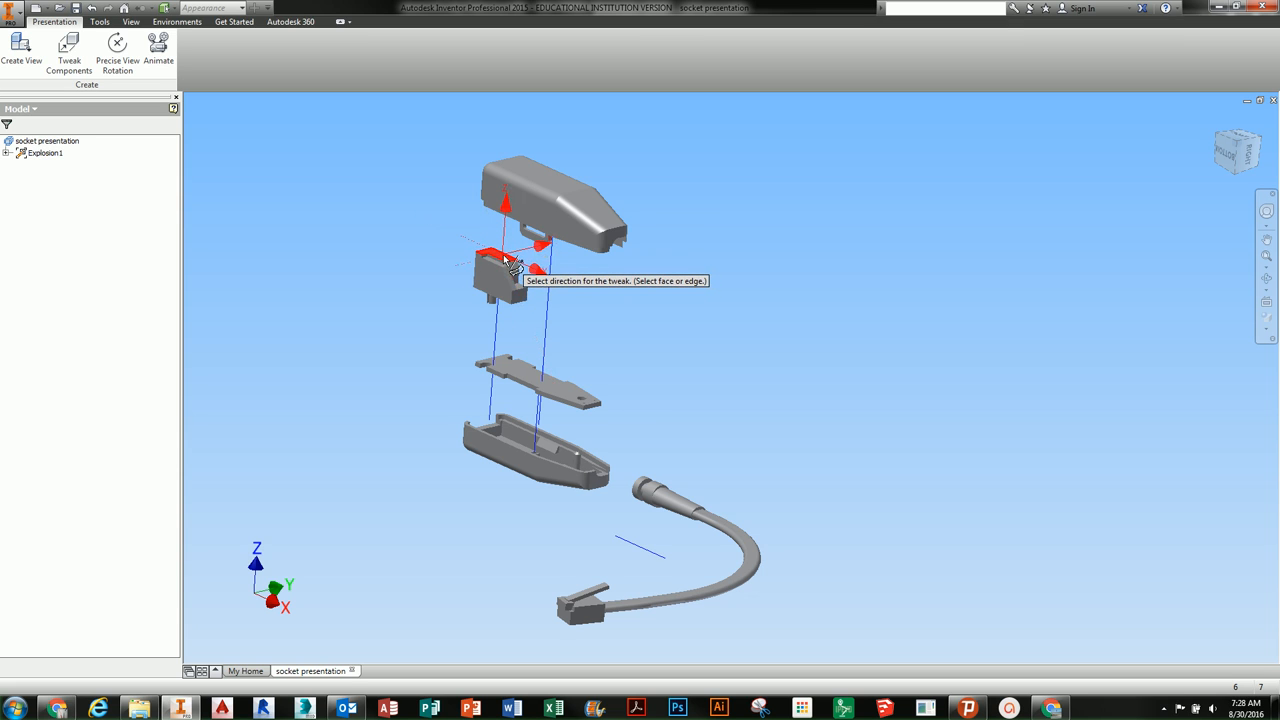
# Step: Undo the two upward tweaks of the enclosure's top cover
pyautogui.moveTo(504, 256)
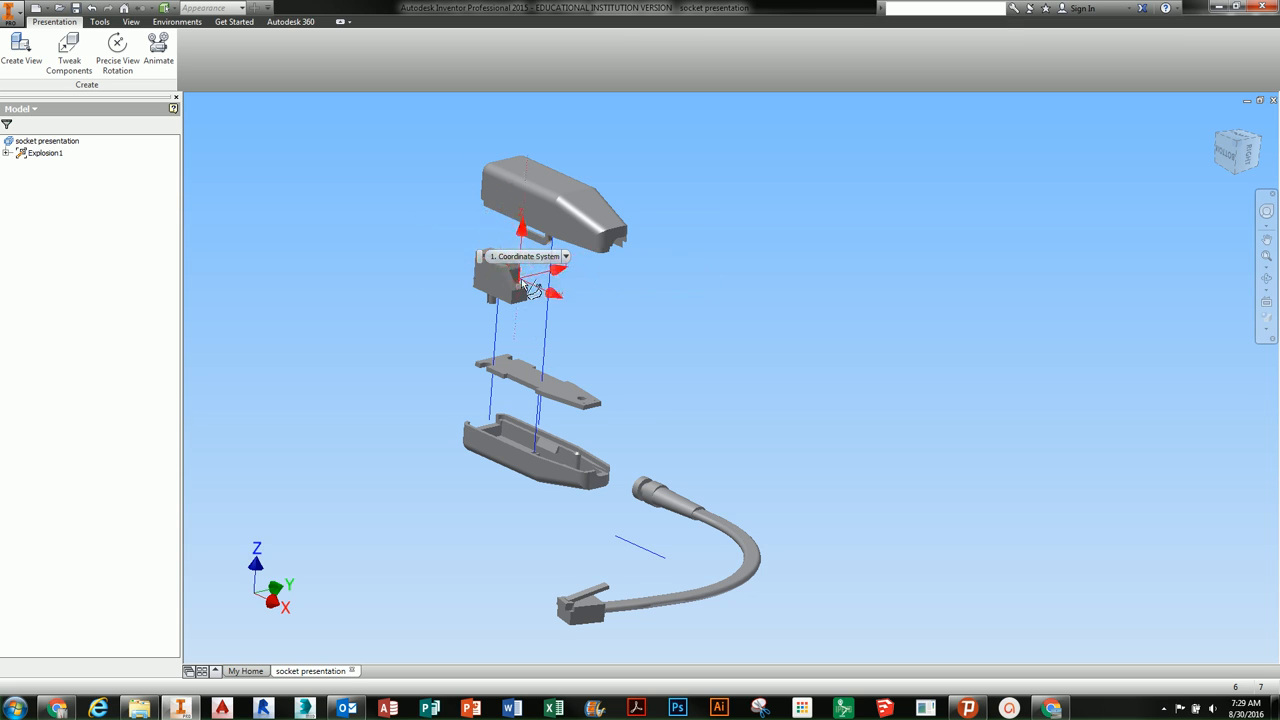
pyautogui.moveTo(550, 297)
pyautogui.keyDown('shift'); pyautogui.mouseDown(button='middle')
pyautogui.moveTo(551, 275)
pyautogui.moveTo(575, 308)
pyautogui.moveTo(551, 274)
pyautogui.mouseUp(button='middle'); pyautogui.keyUp('shift')
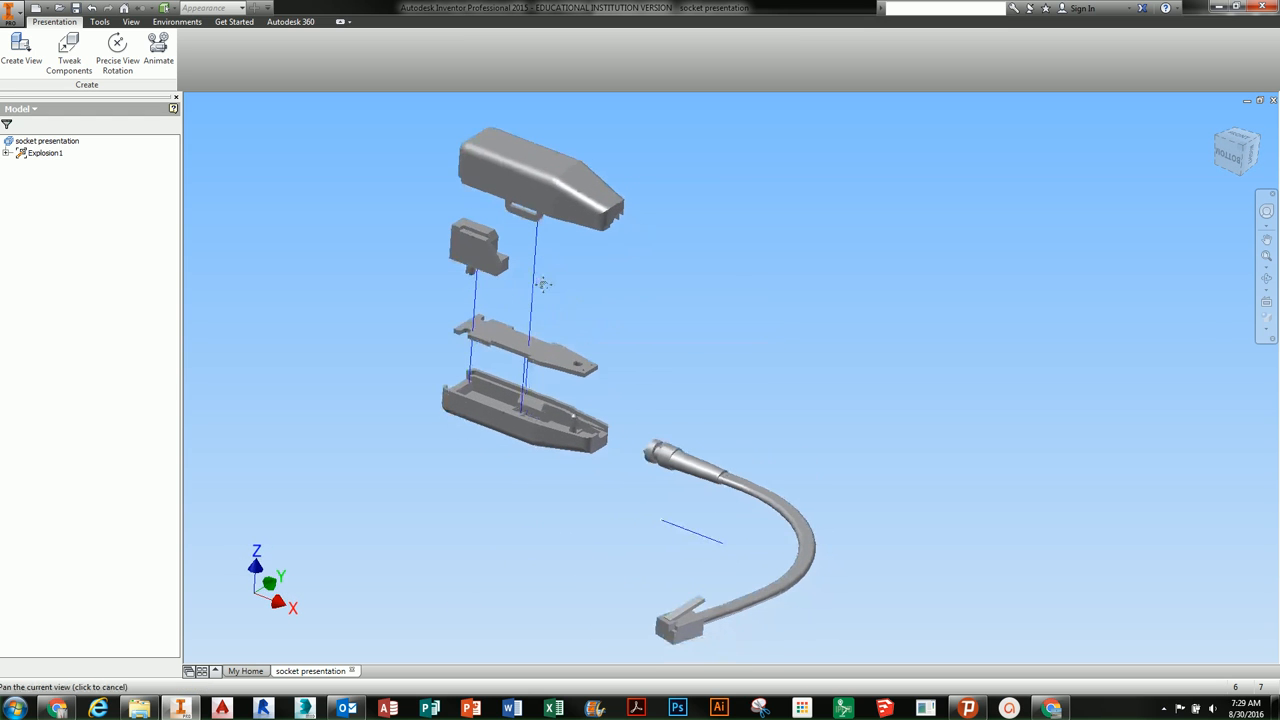
pyautogui.click(92, 9)
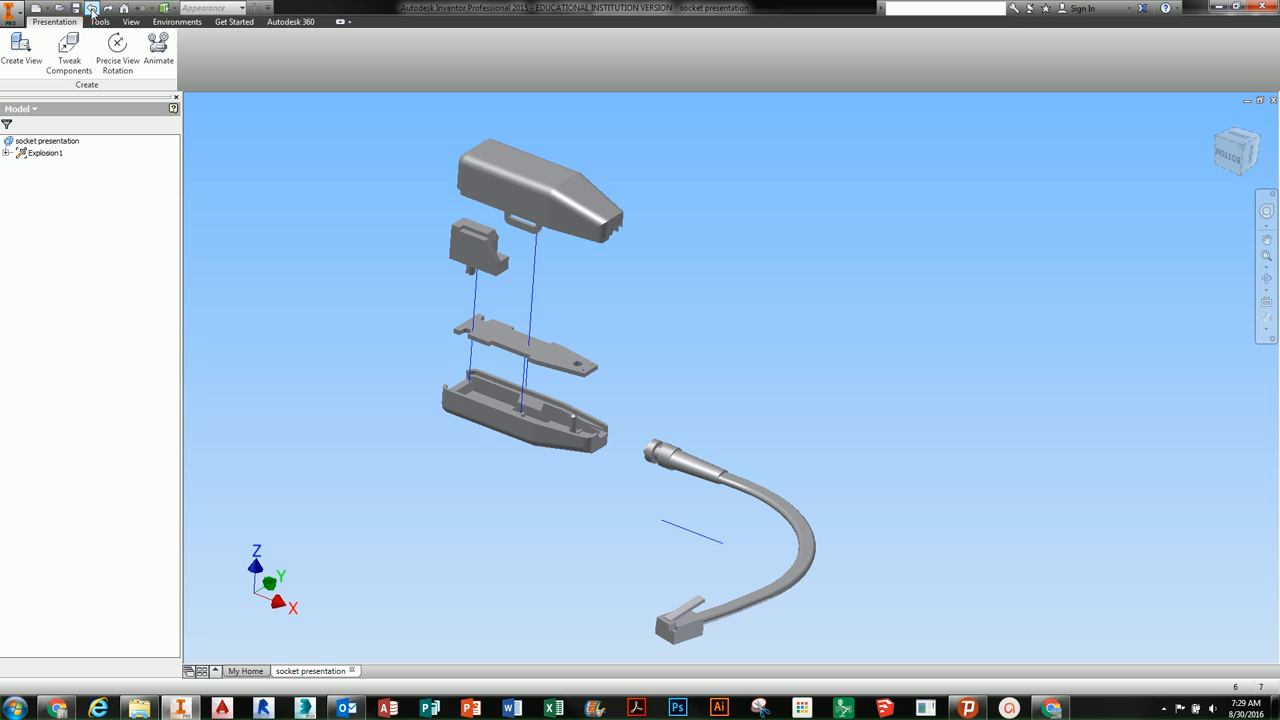
pyautogui.click(92, 9)
pyautogui.keyDown('shift'); pyautogui.moveTo(475, 236); pyautogui.dragTo(497, 240, button='middle'); pyautogui.keyUp('shift')
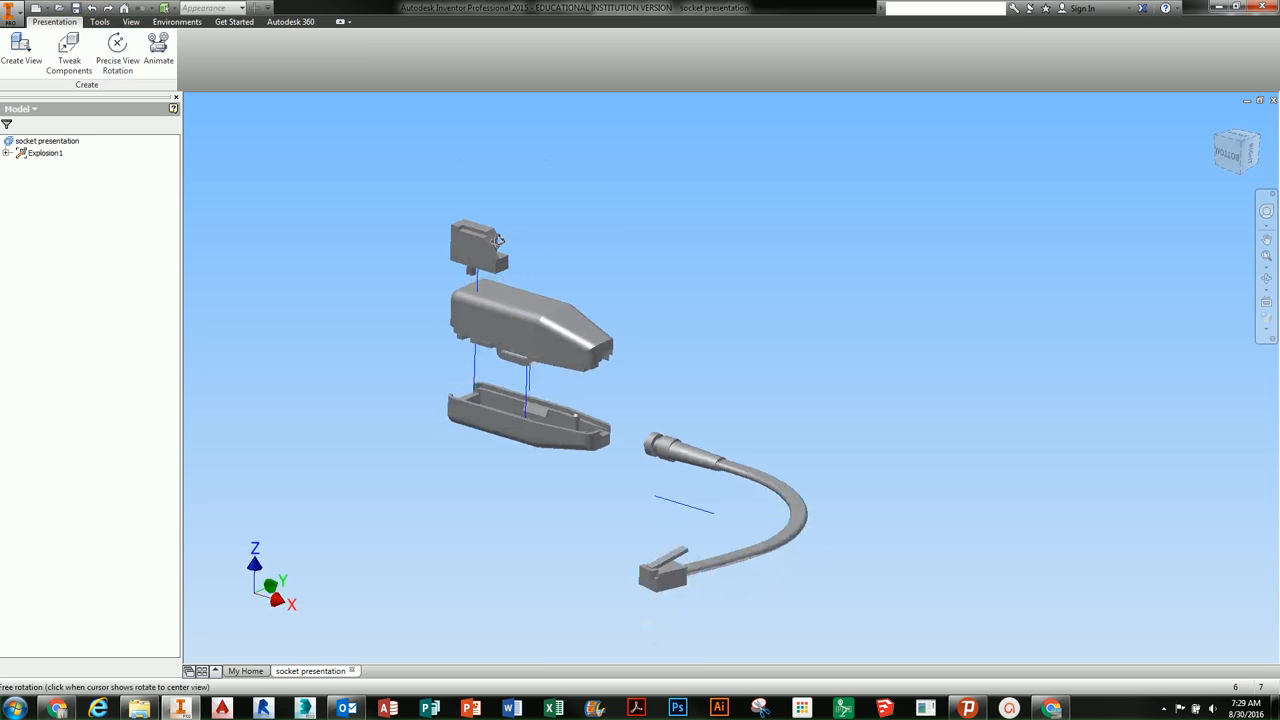
pyautogui.click(76, 53)
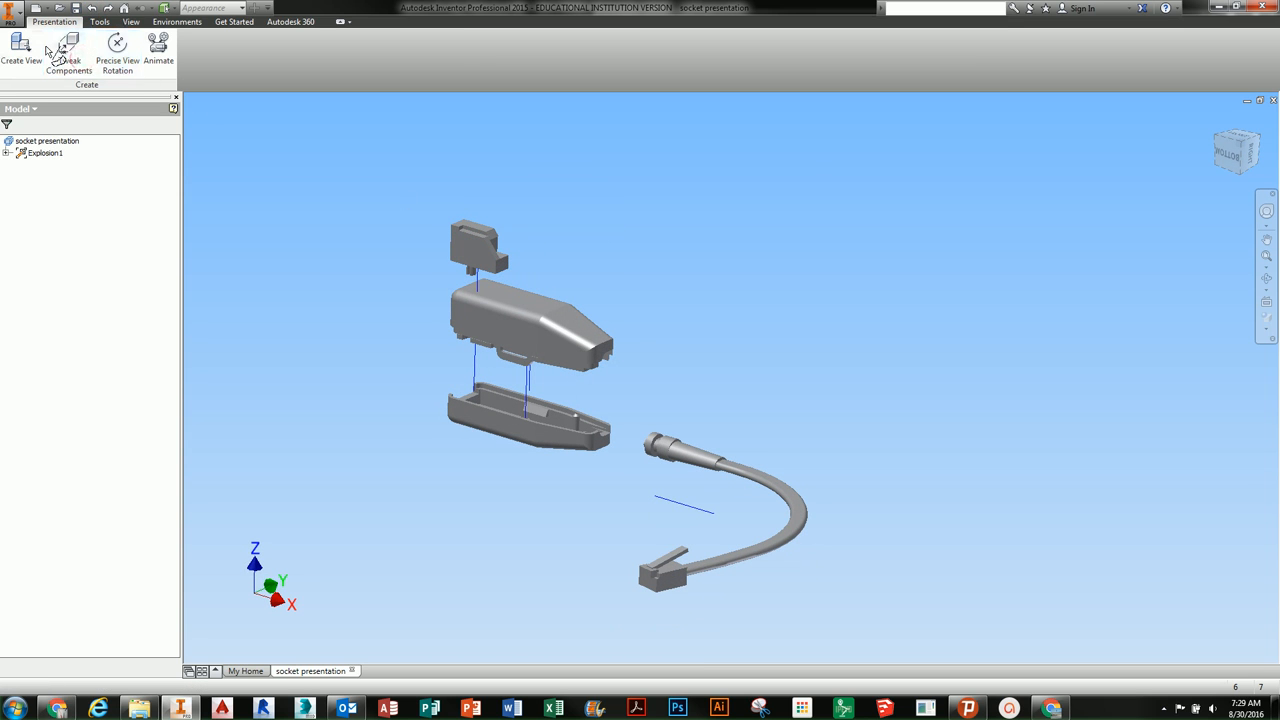
pyautogui.moveTo(322, 156); pyautogui.dragTo(778, 116)
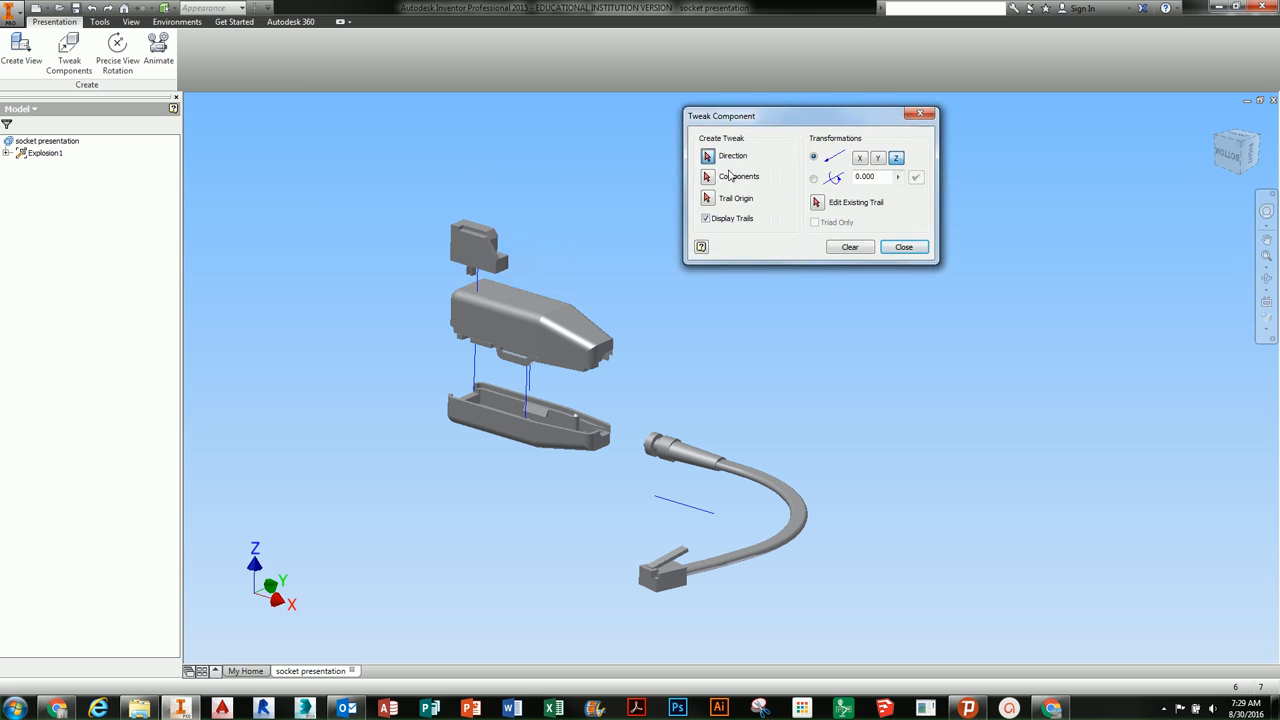
pyautogui.click(500, 328)
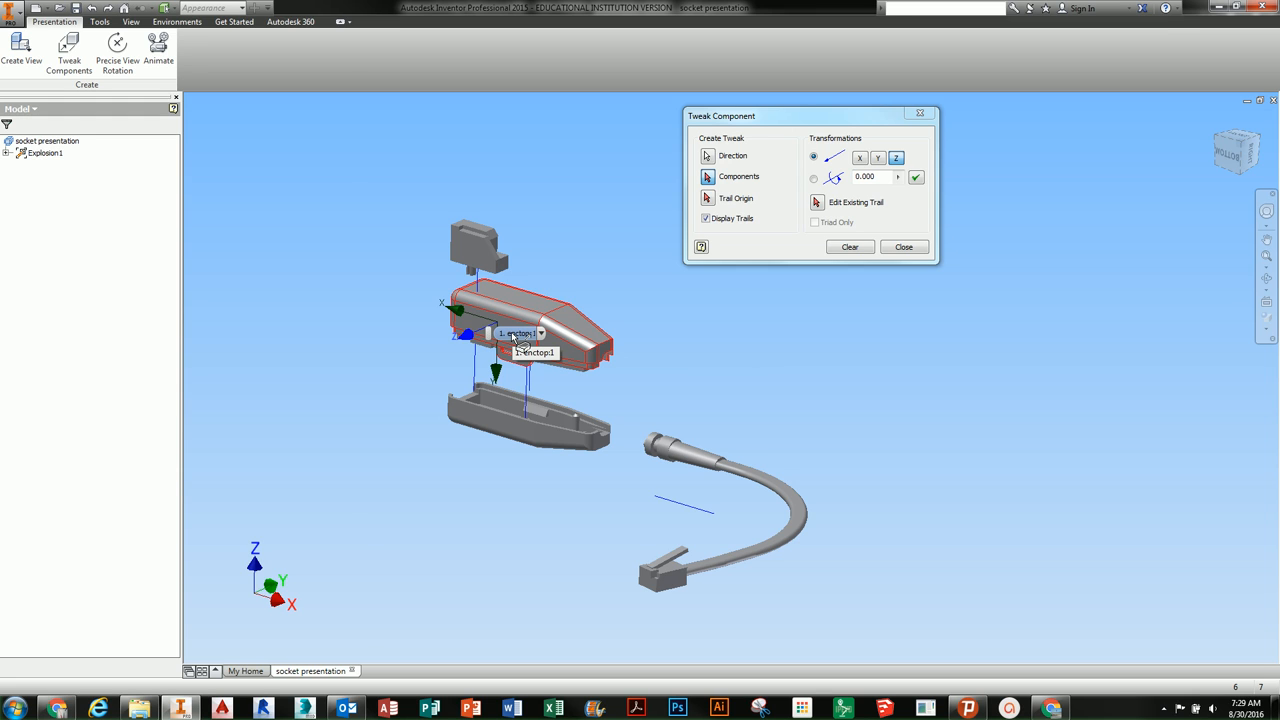
pyautogui.click(514, 336)
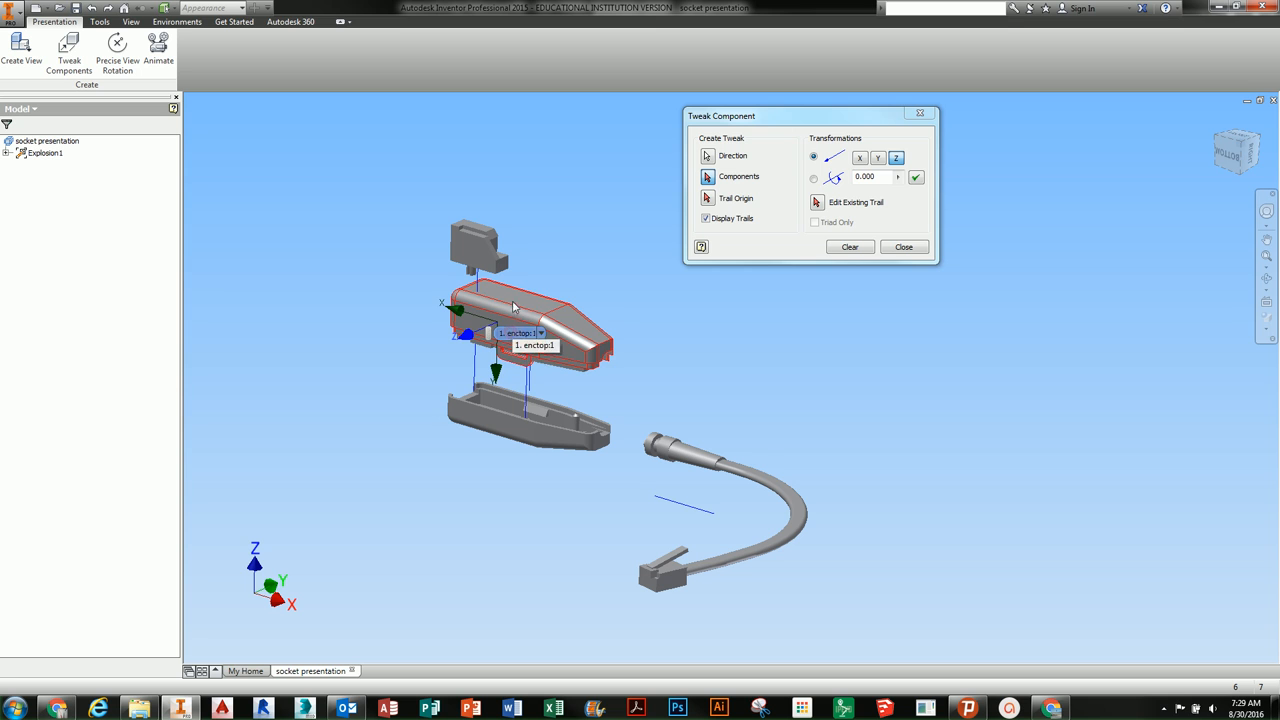
pyautogui.moveTo(514, 330)
pyautogui.mouseDown()
pyautogui.moveTo(531, 251)
pyautogui.moveTo(620, 209)
pyautogui.moveTo(465, 310)
pyautogui.moveTo(453, 360)
pyautogui.moveTo(324, 400)
pyautogui.moveTo(375, 395)
pyautogui.moveTo(490, 325)
pyautogui.moveTo(627, 285)
pyautogui.moveTo(446, 374)
pyautogui.moveTo(526, 338)
pyautogui.mouseUp()
pyautogui.click(903, 247)
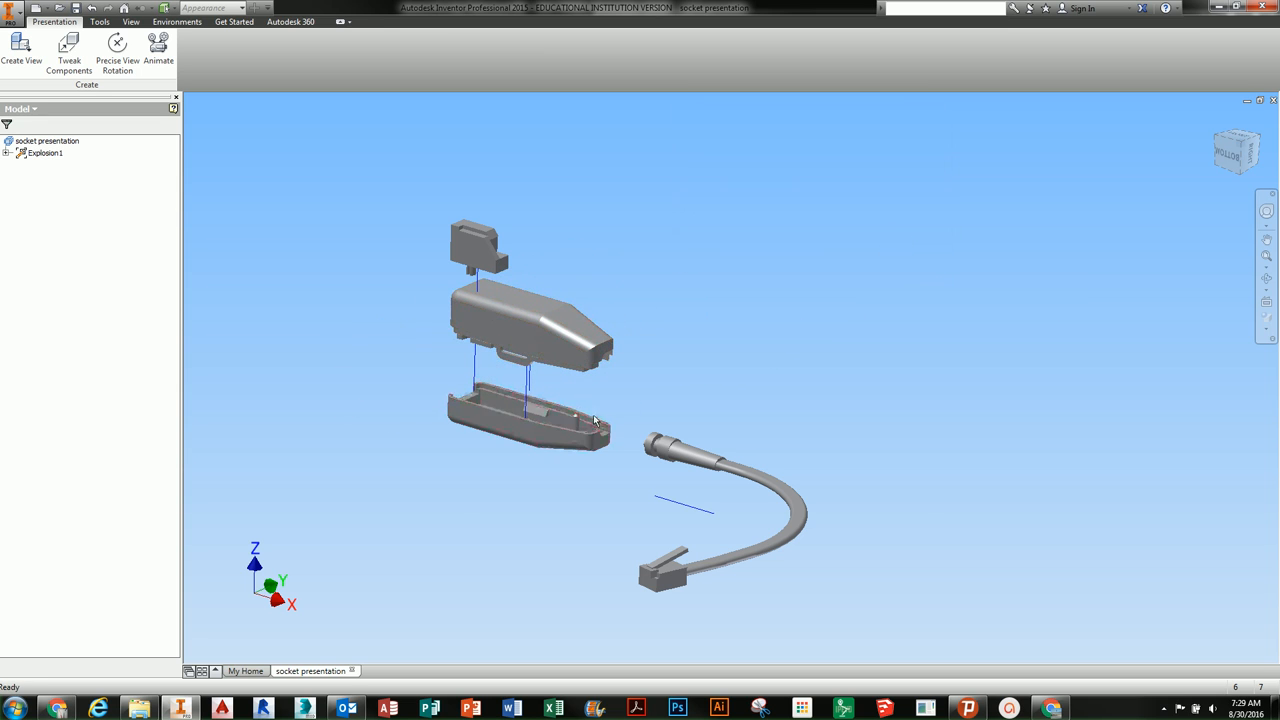
# Step: Tweak the enclosure's top cover upward along Z by about 48 mm with its trail displayed, and finish the tweak
pyautogui.click(69, 45)
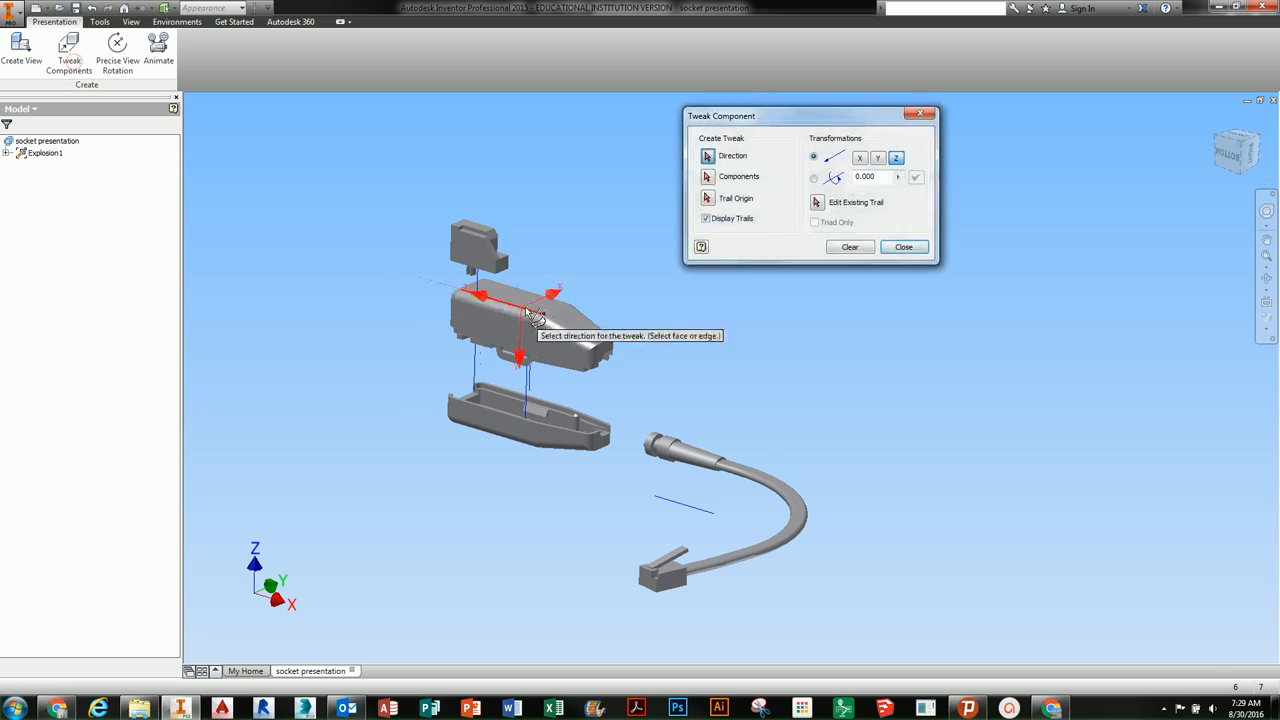
pyautogui.click(529, 304)
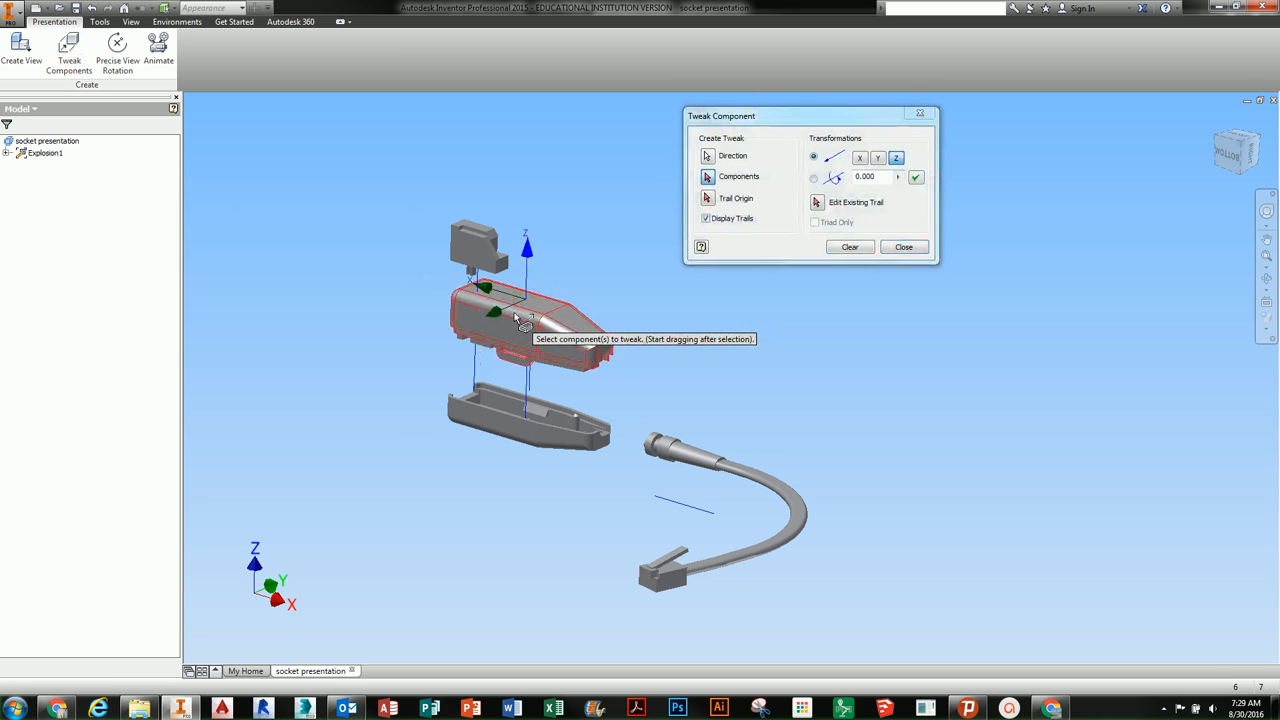
pyautogui.moveTo(508, 313); pyautogui.dragTo(555, 177)
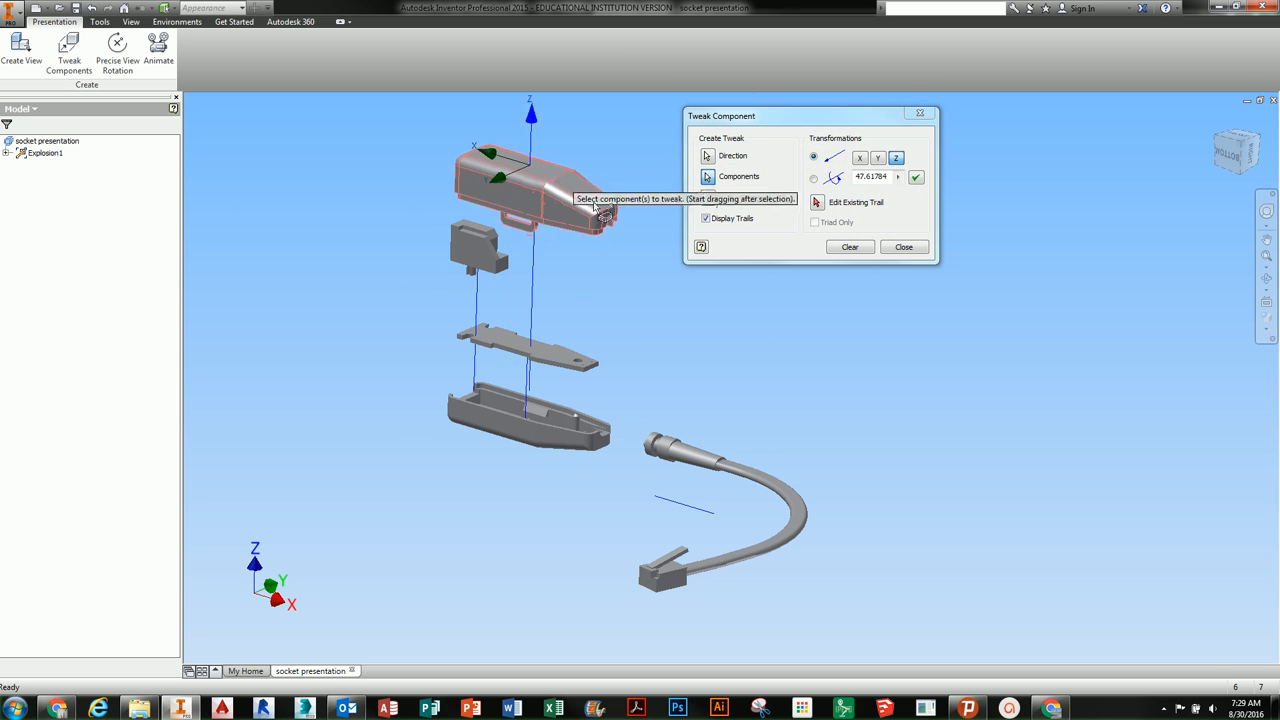
pyautogui.click(853, 247)
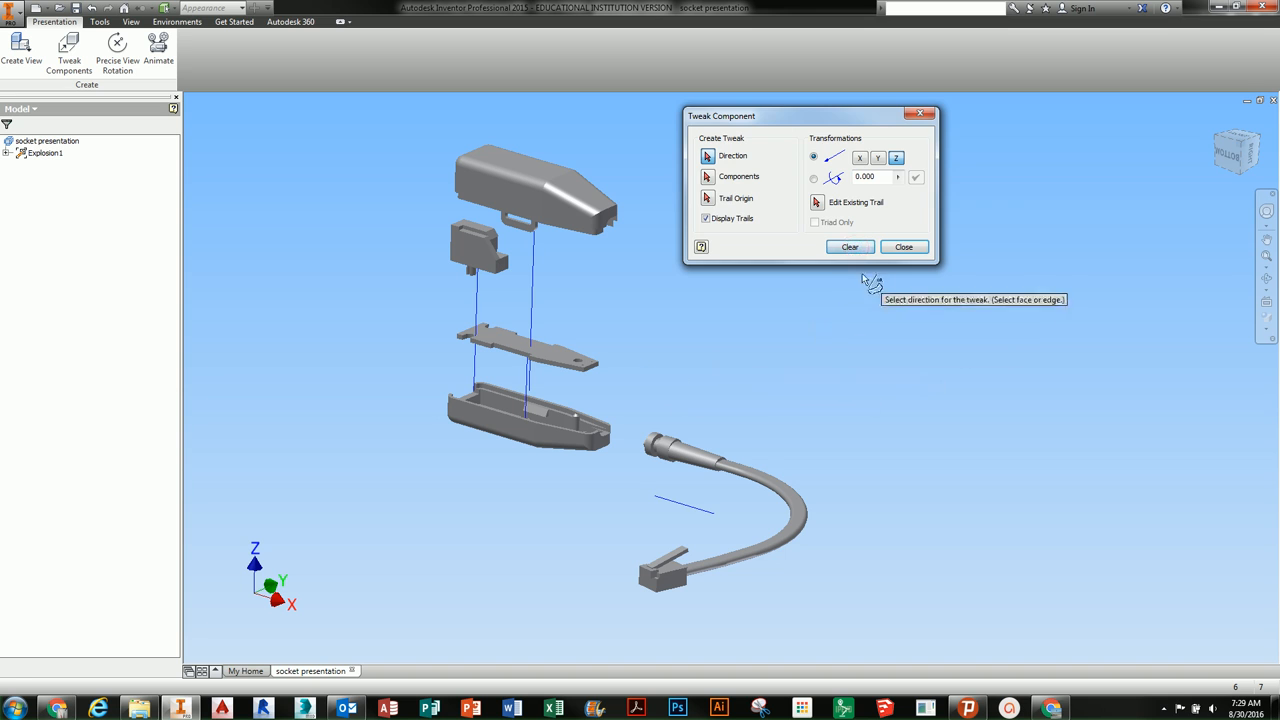
pyautogui.click(887, 252)
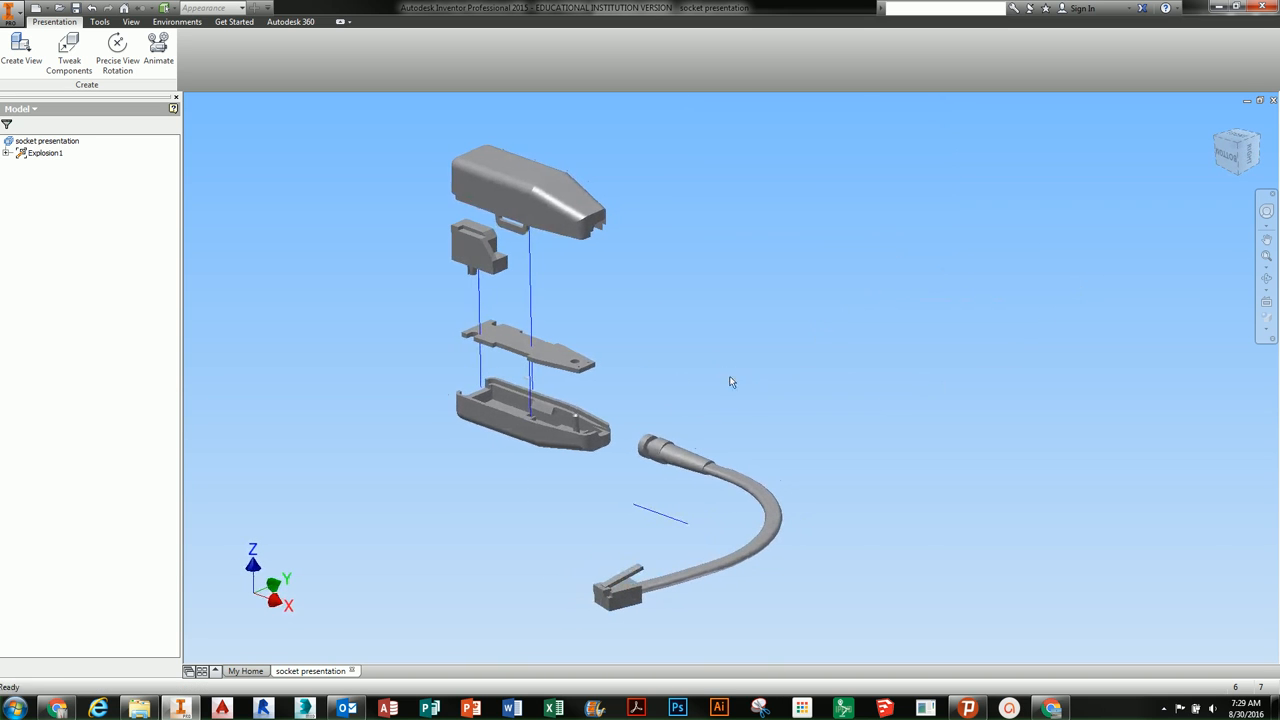
# Step: Try to save a copy of the presentation as "socket presentation" on the Desktop
pyautogui.click(12, 14)
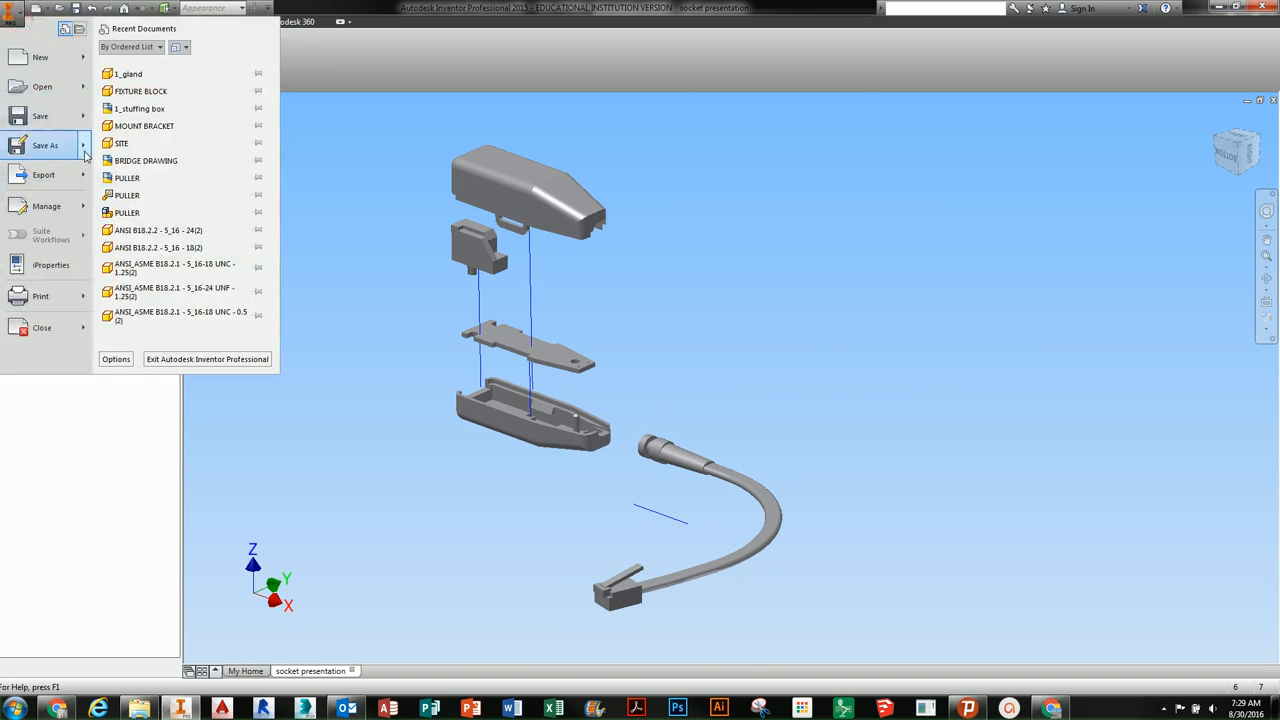
pyautogui.moveTo(60, 145)
pyautogui.click(182, 80)
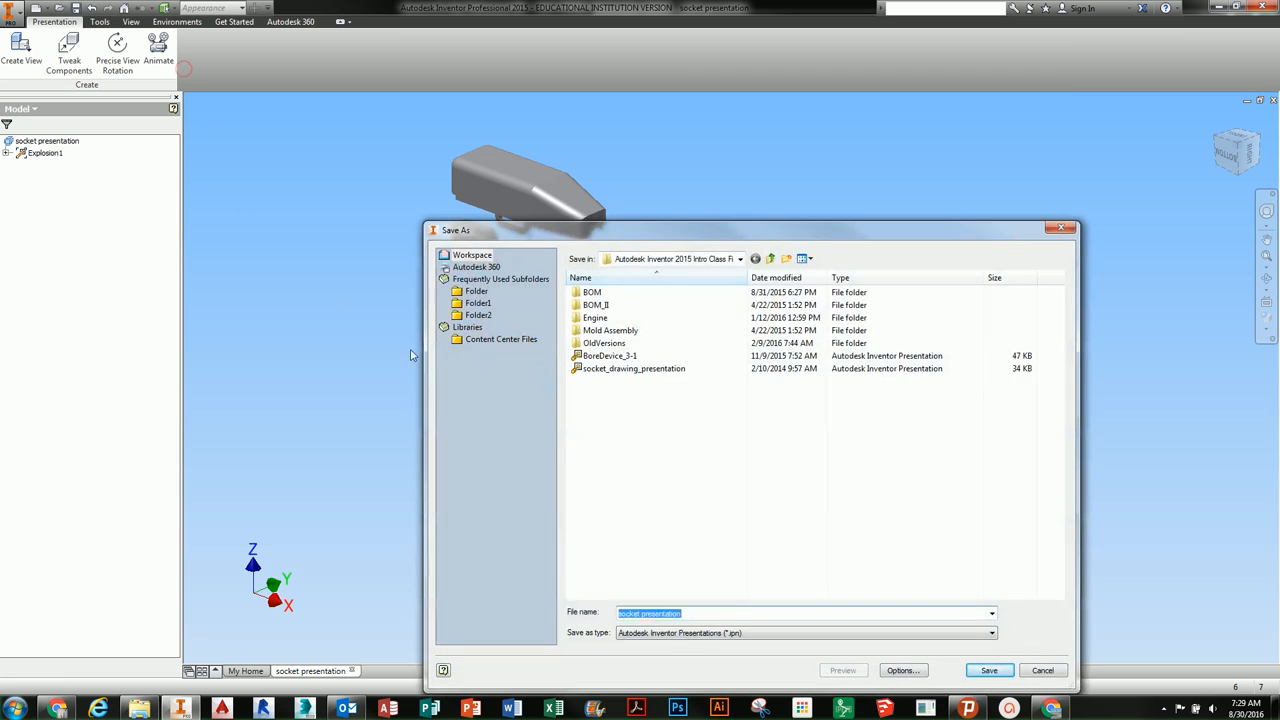
pyautogui.click(690, 259)
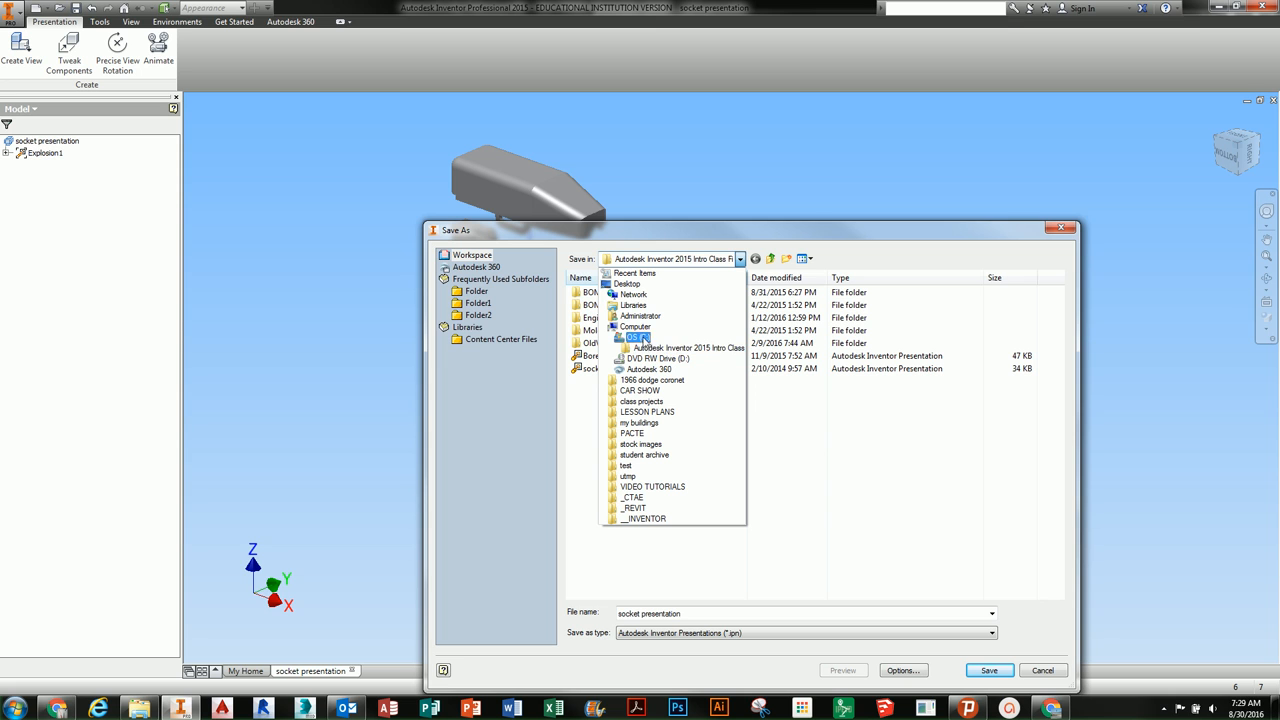
pyautogui.click(636, 284)
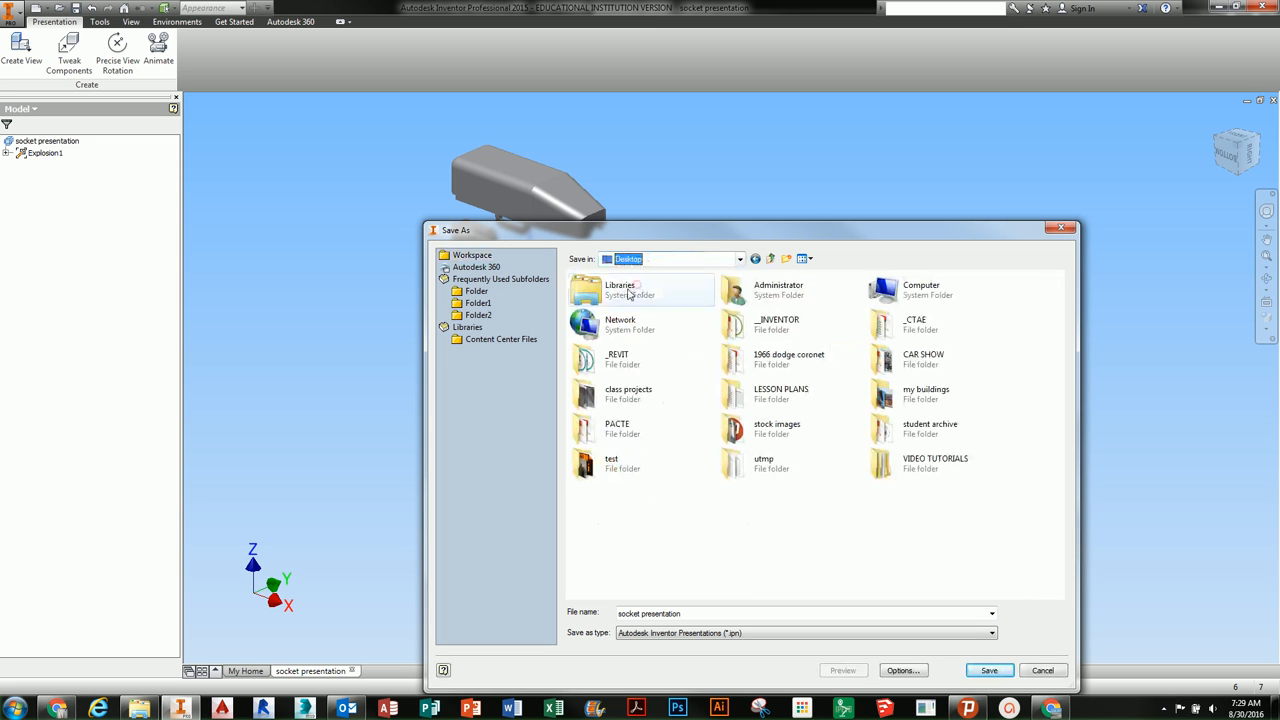
pyautogui.click(990, 673)
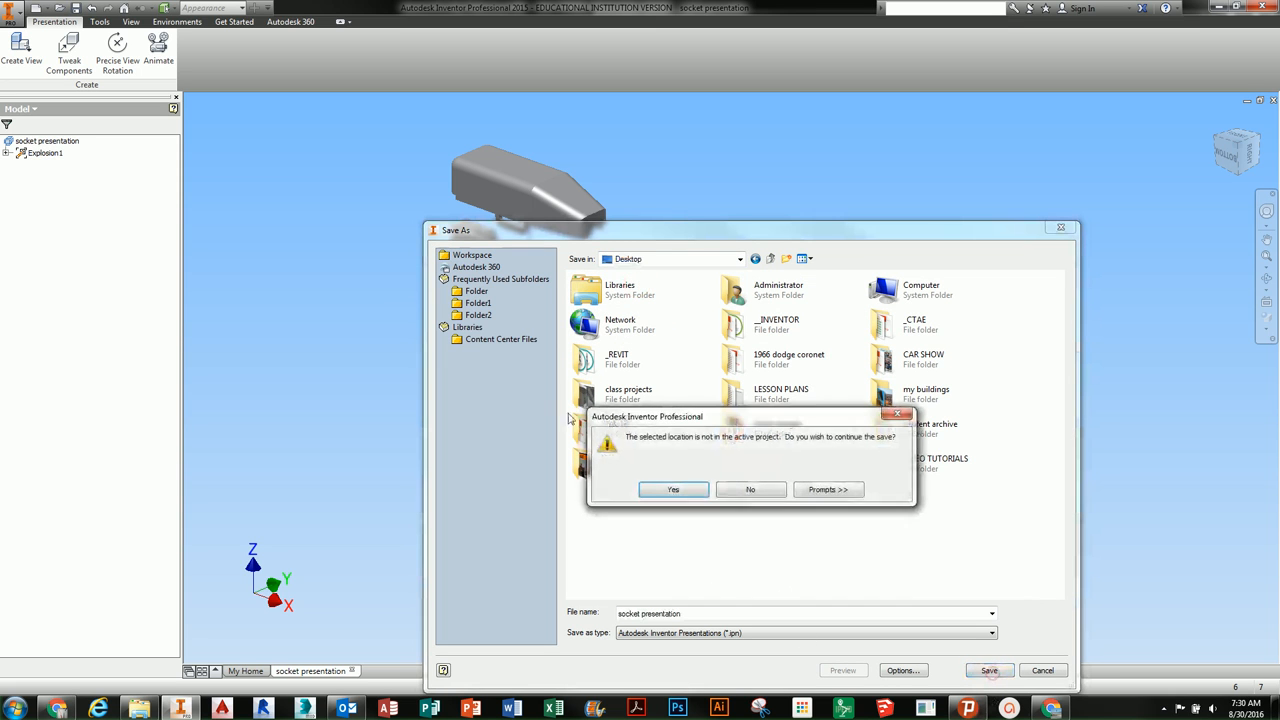
pyautogui.click(750, 489)
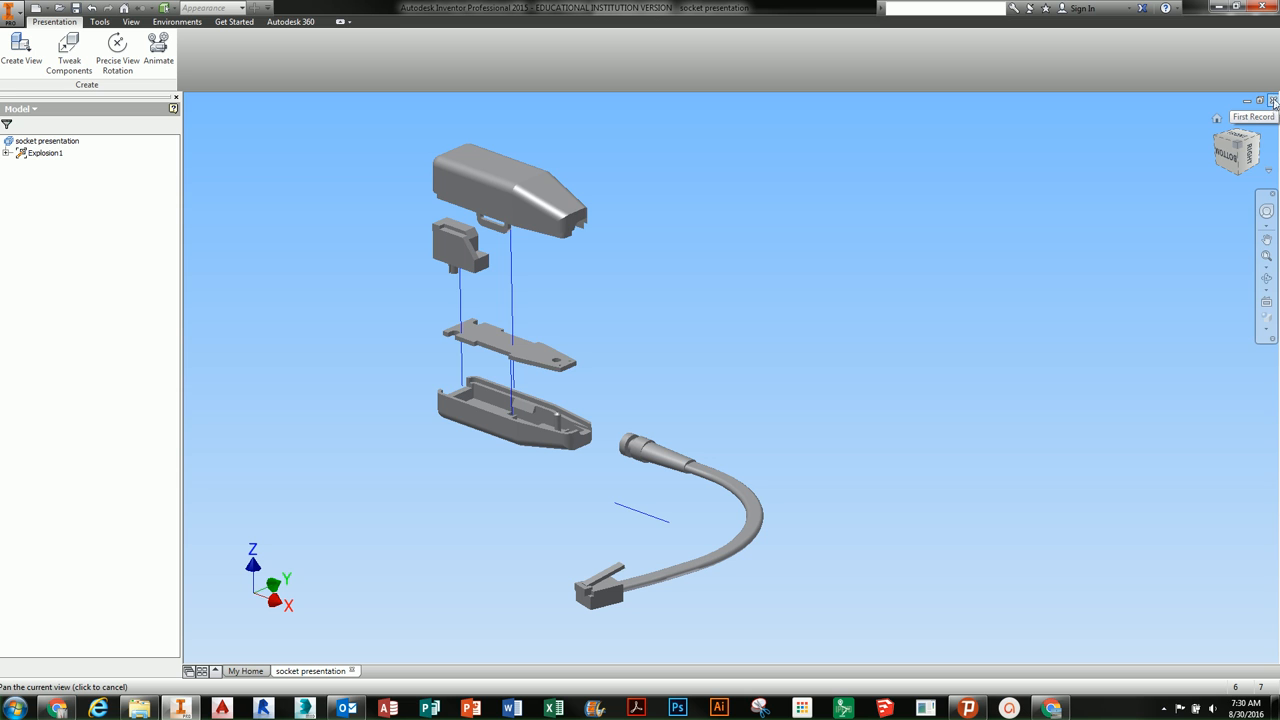
# Step: Close the socket presentation and create a new metric presentation file from the Standard (mm).ipn template
pyautogui.click(1274, 101)
pyautogui.click(588, 377)
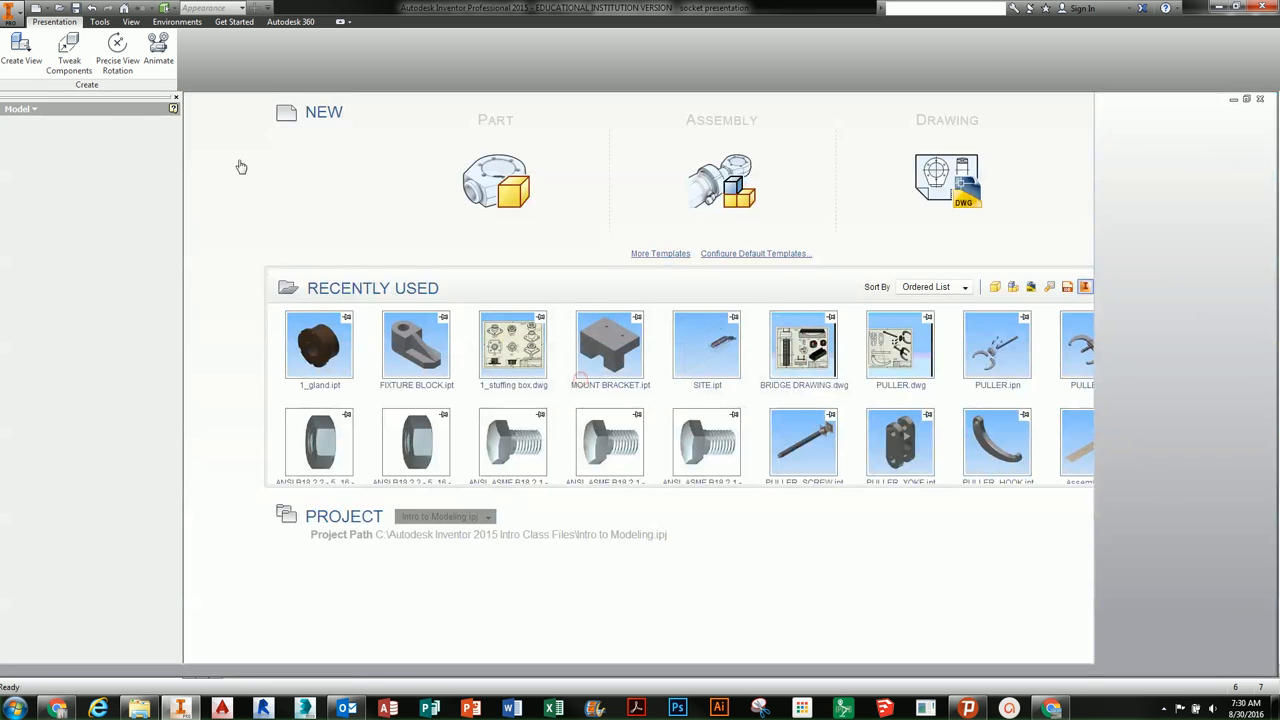
pyautogui.click(14, 18)
pyautogui.click(28, 55)
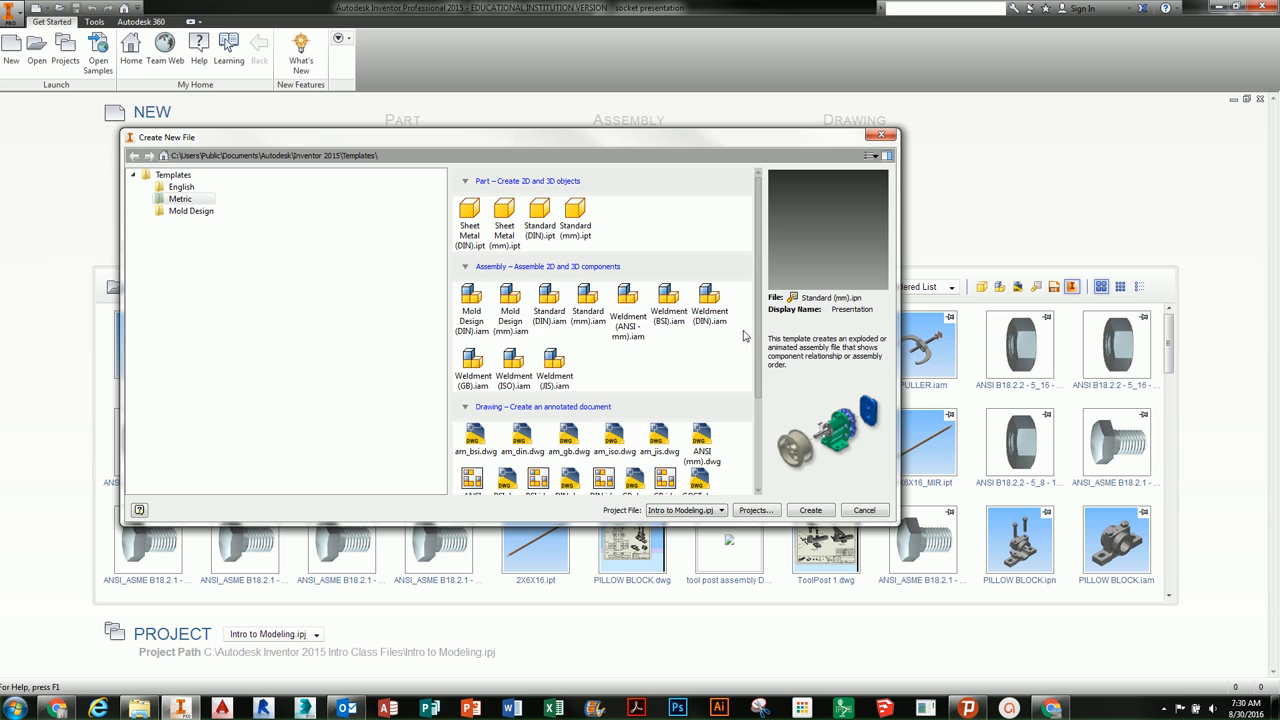
pyautogui.scroll(-4, 757, 333)
pyautogui.doubleClick(503, 470)
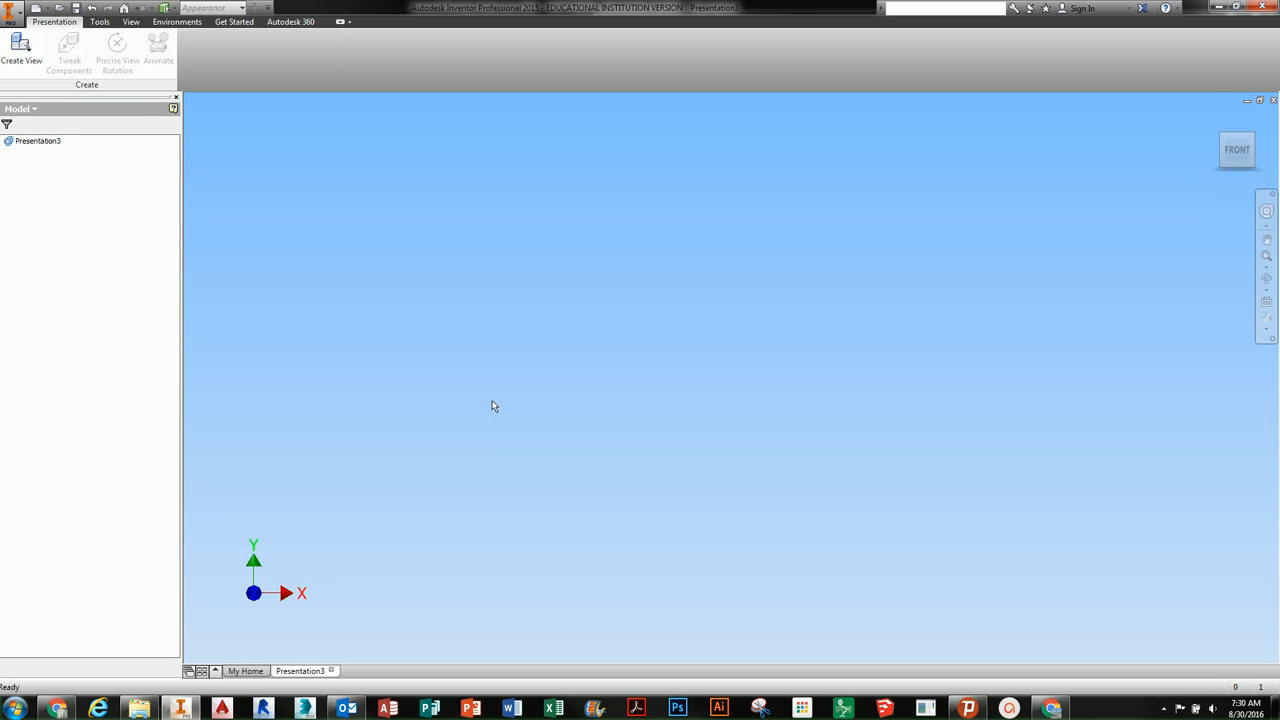
# Step: Create a presentation view of the Clutch Bell assembly with an automatic explosion distance of 25 mm and trails
pyautogui.click(21, 50)
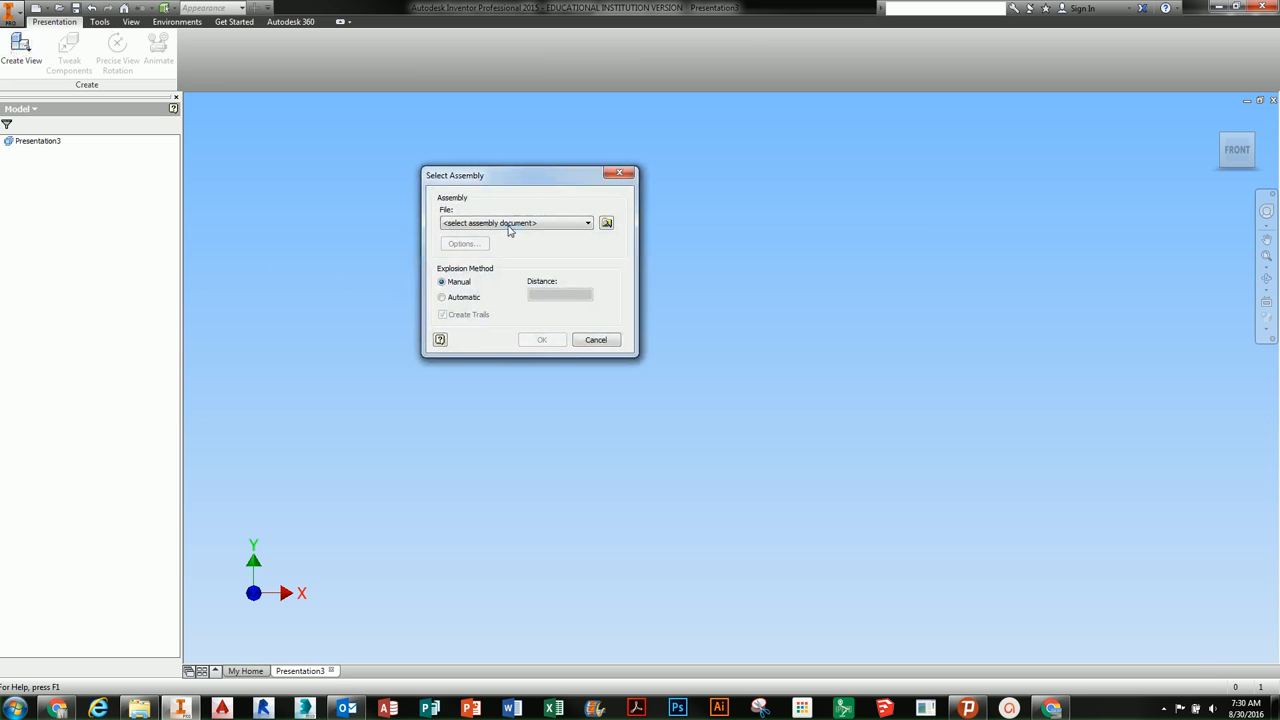
pyautogui.click(606, 223)
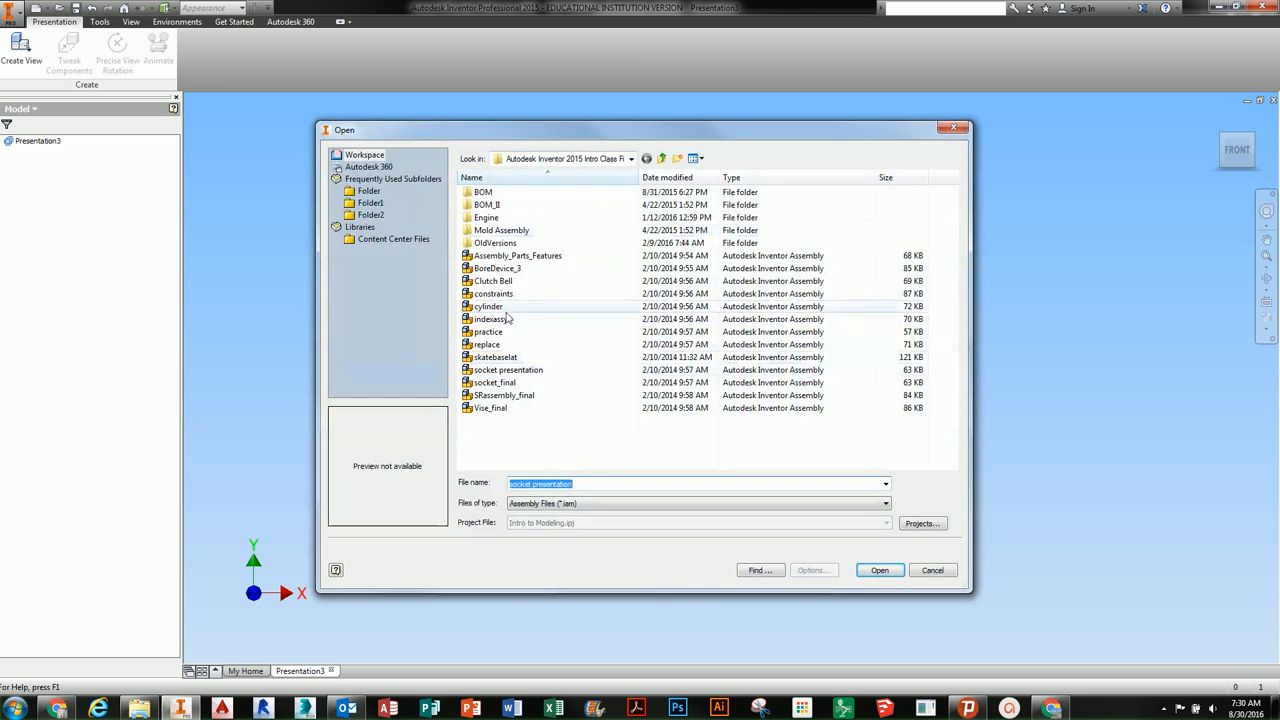
pyautogui.click(505, 283)
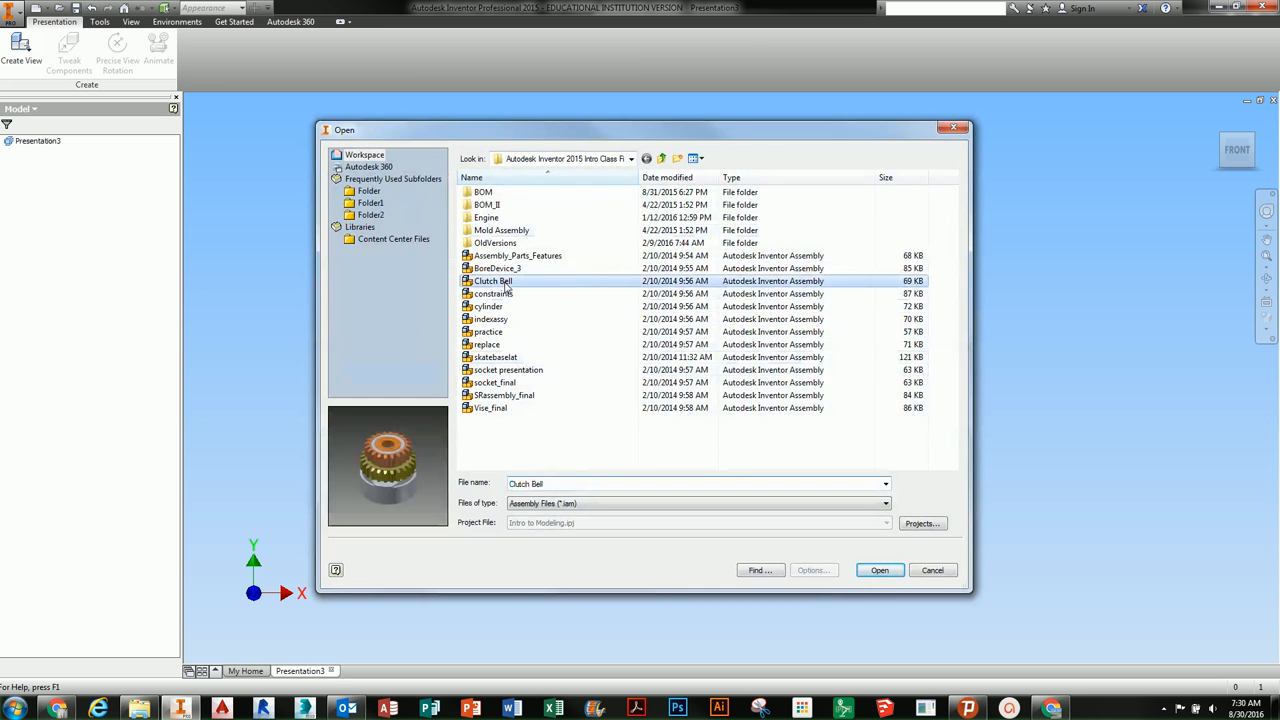
pyautogui.click(879, 570)
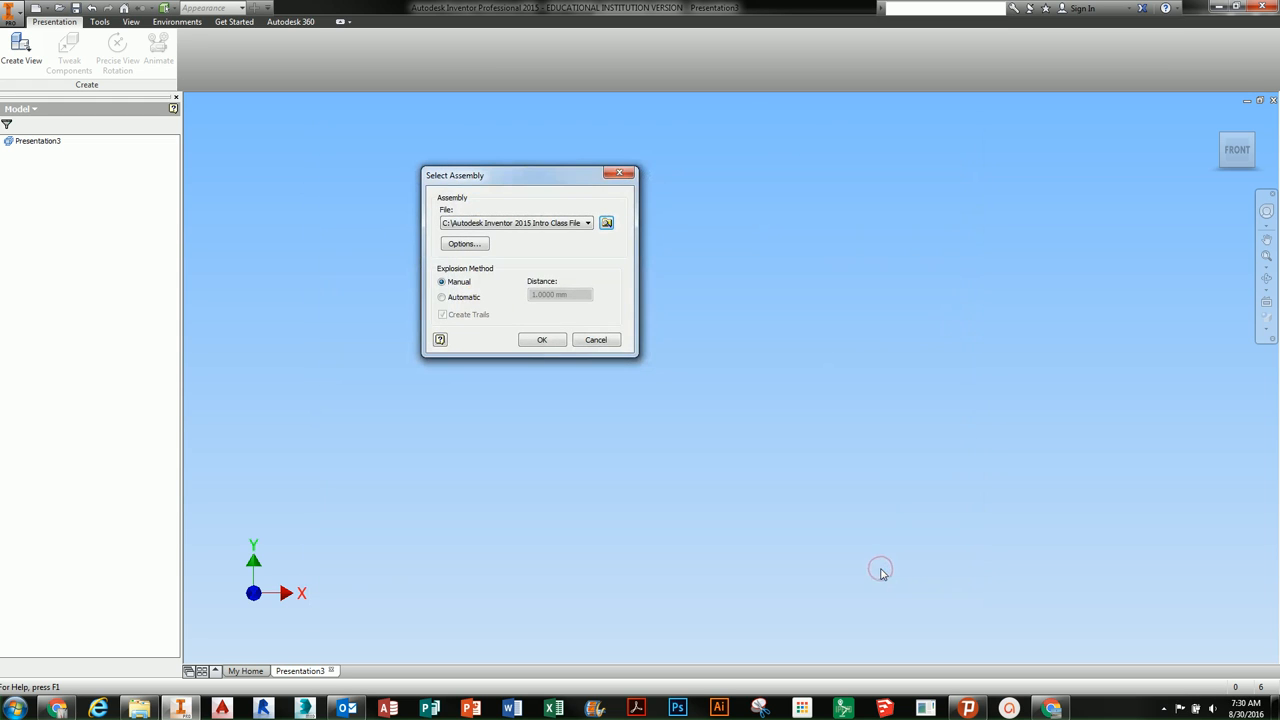
pyautogui.click(474, 299)
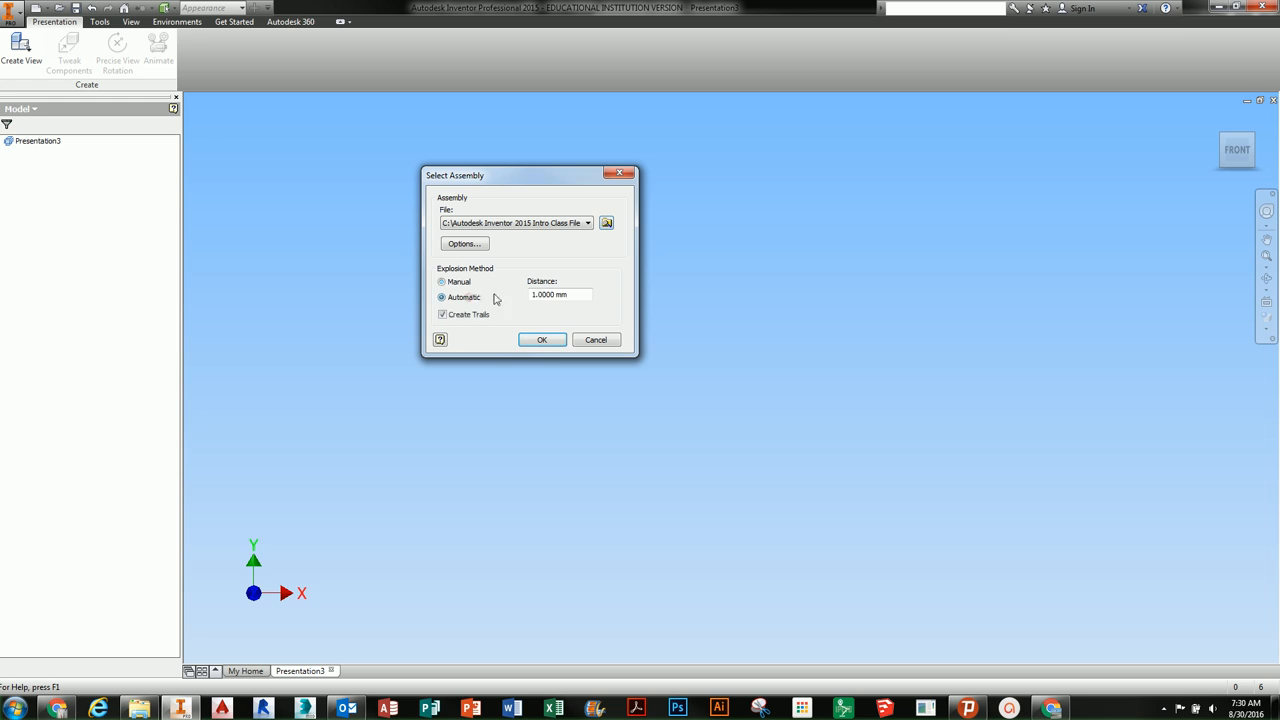
pyautogui.write('25')
pyautogui.click(540, 340)
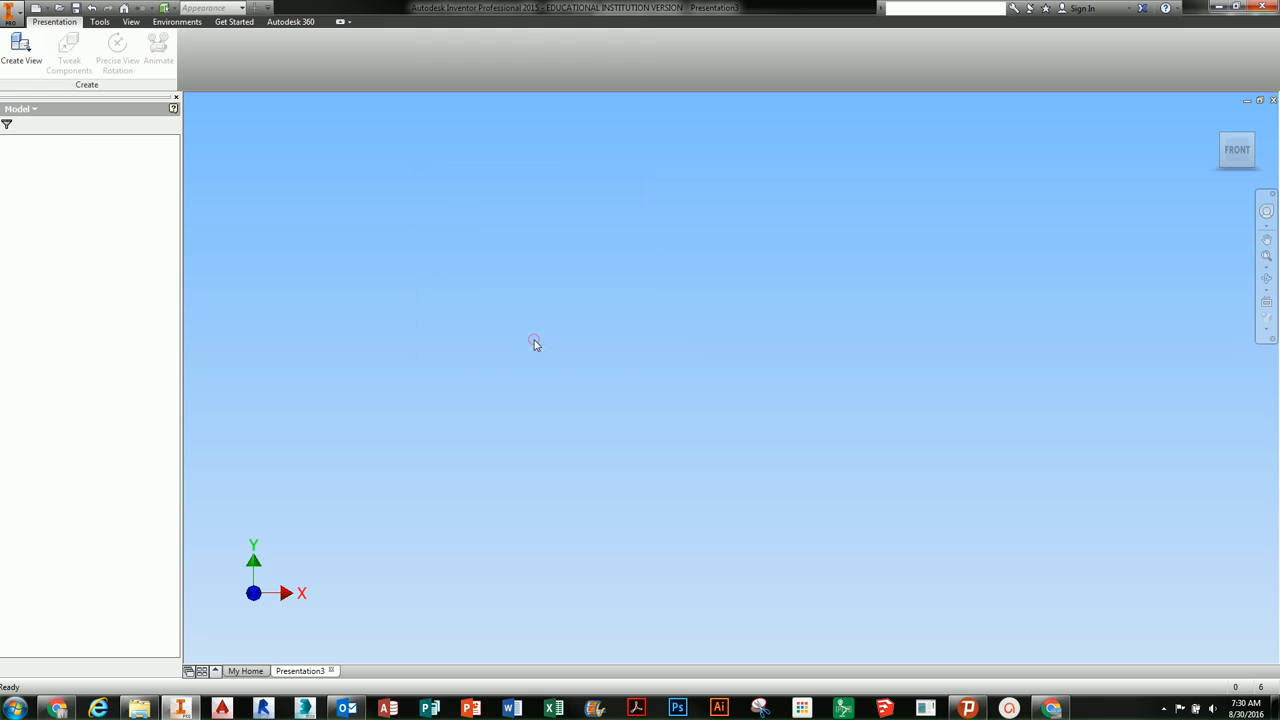
pyautogui.moveTo(957, 264); pyautogui.dragTo(726, 474, button='middle')
pyautogui.scroll(5, 804, 494)
pyautogui.scroll(-3, 725, 474)
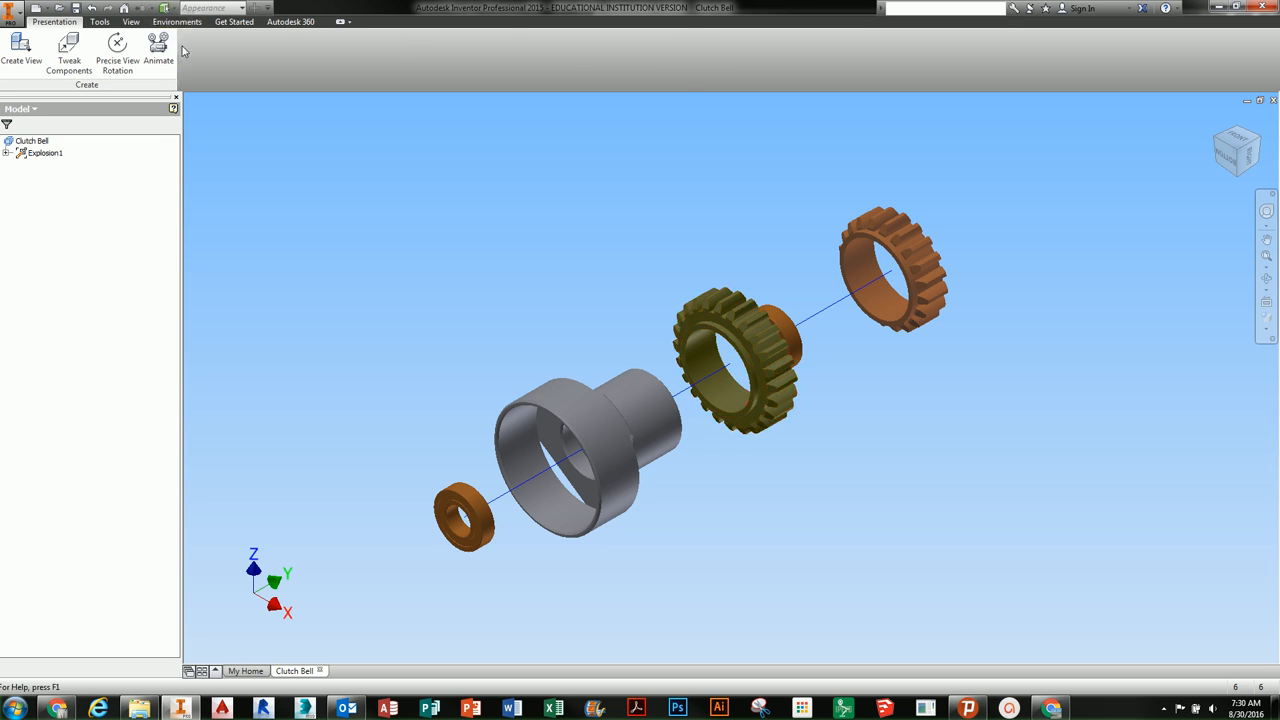
# Step: Display the exploded Clutch Bell view in perspective projection and look at it from a slightly different angle
pyautogui.click(131, 21)
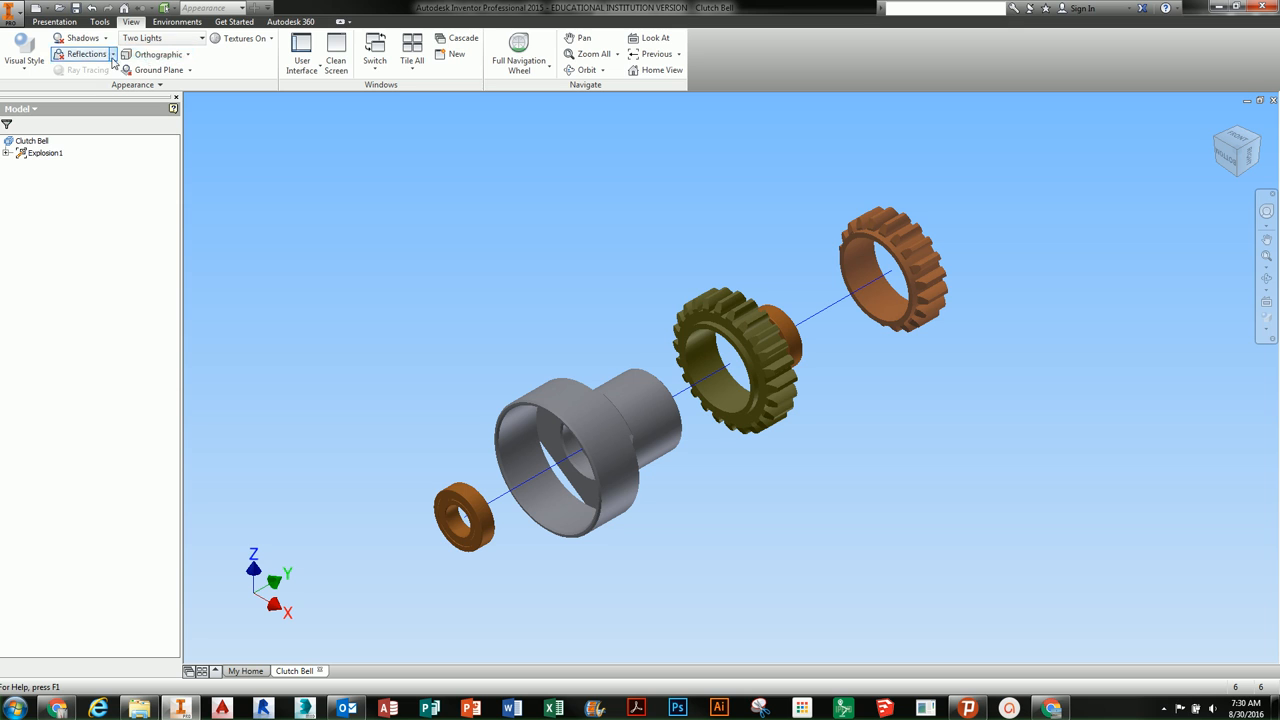
pyautogui.click(132, 56)
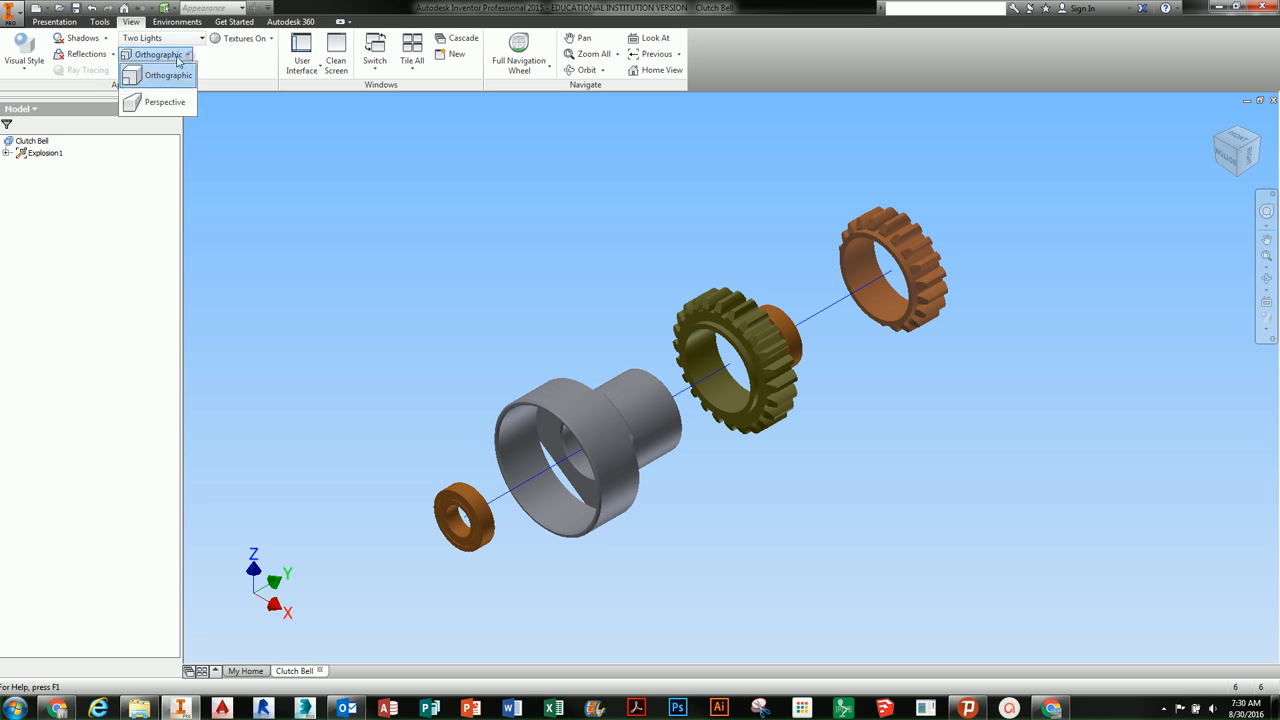
pyautogui.click(163, 103)
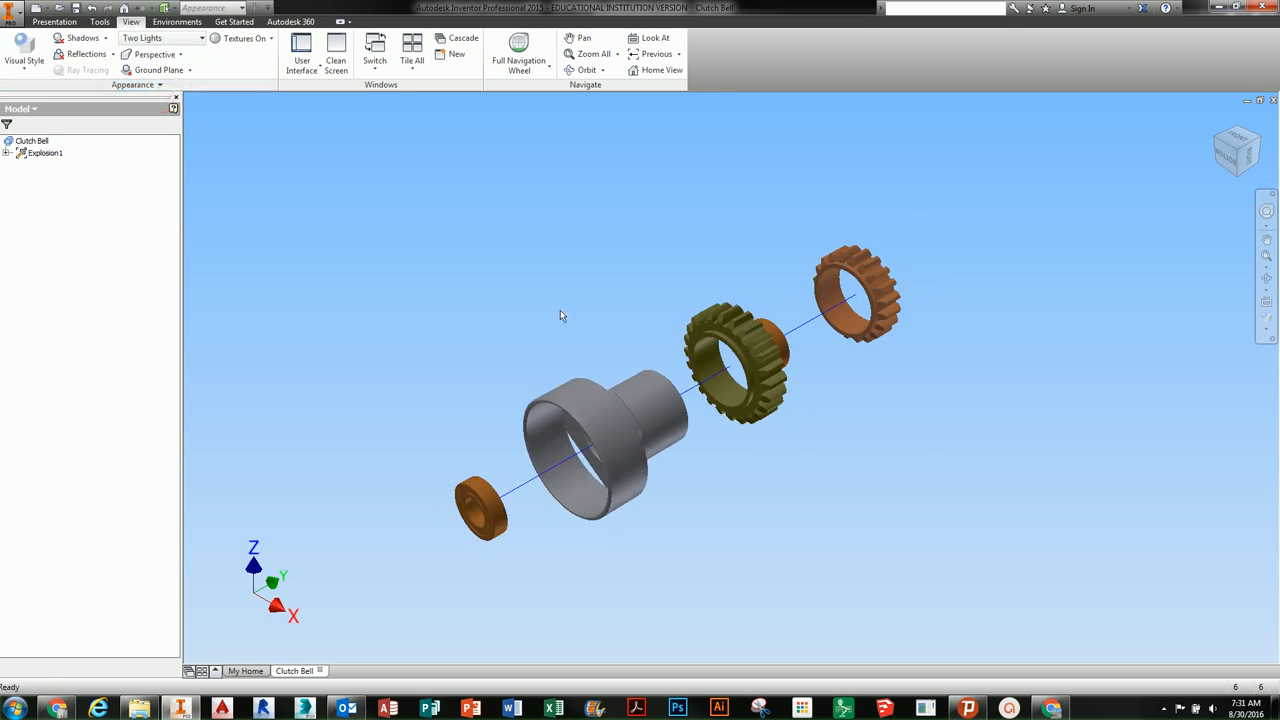
pyautogui.moveTo(560, 314)
pyautogui.keyDown('shift'); pyautogui.mouseDown(button='middle')
pyautogui.moveTo(626, 297)
pyautogui.moveTo(578, 314)
pyautogui.mouseUp(button='middle'); pyautogui.keyUp('shift')
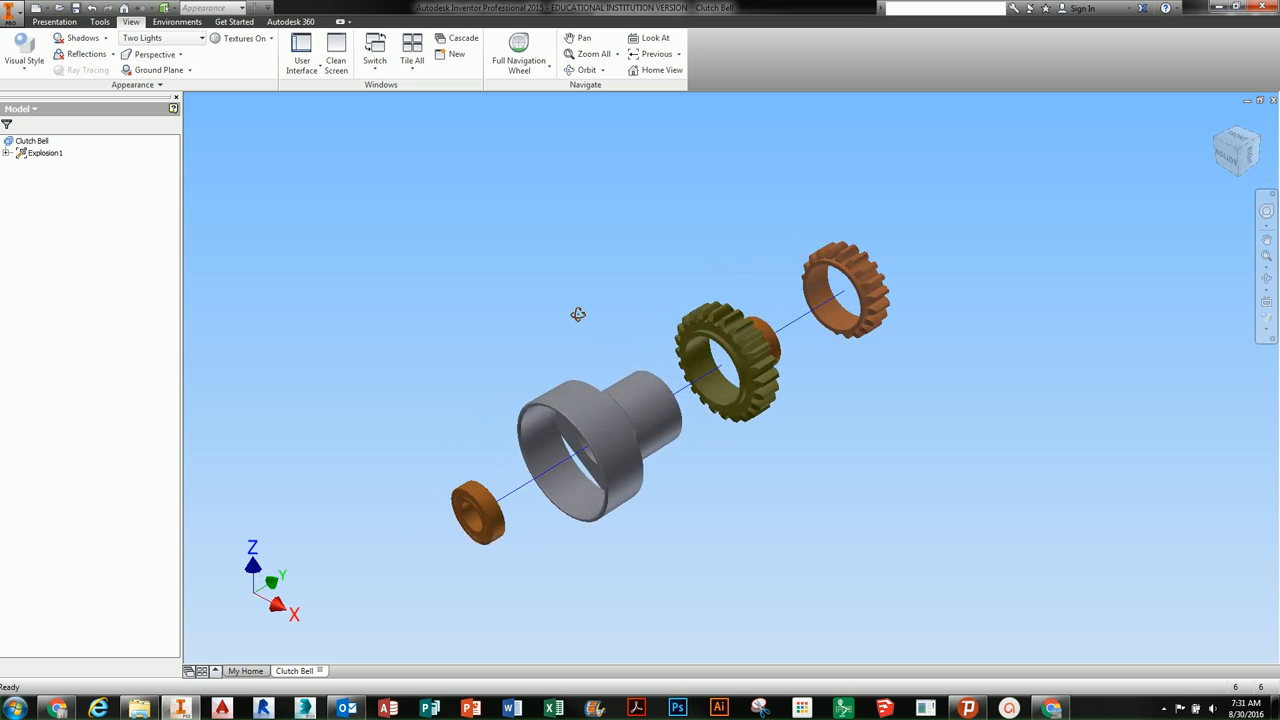
# Step: Return the exploded Clutch Bell view to orthographic projection
pyautogui.click(155, 54)
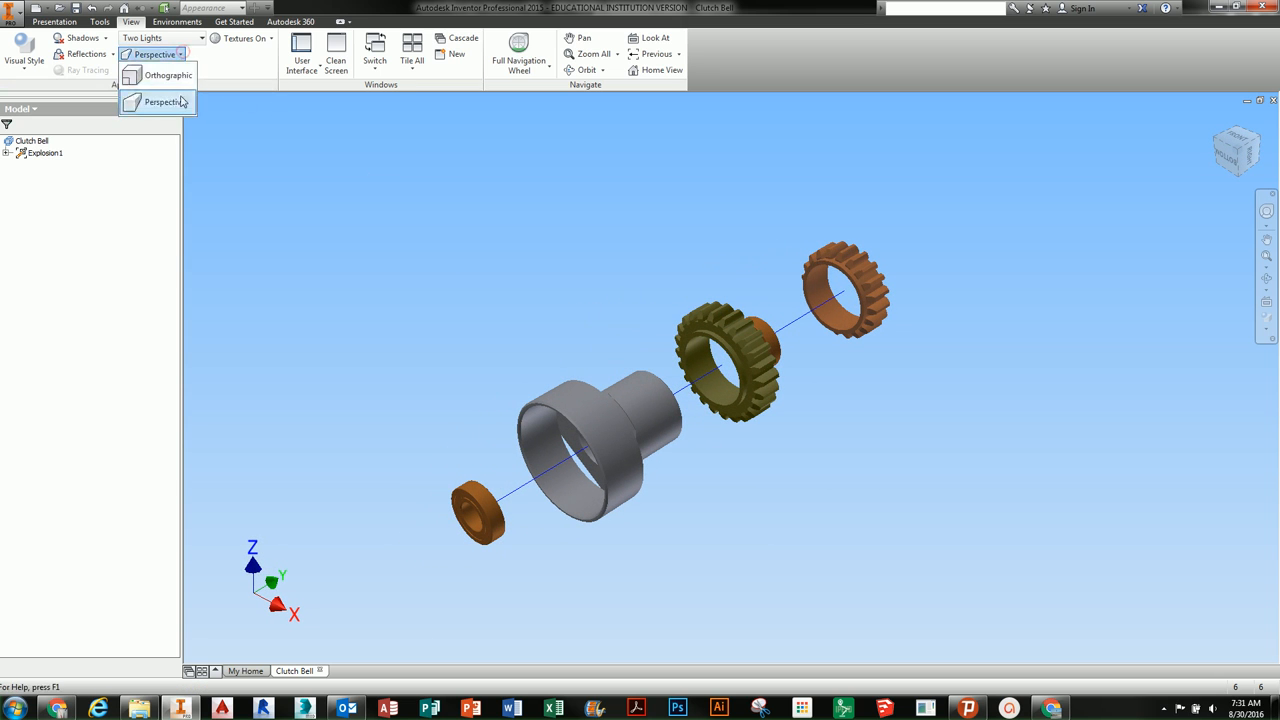
pyautogui.click(170, 78)
pyautogui.moveTo(640, 417); pyautogui.dragTo(626, 402, button='middle')
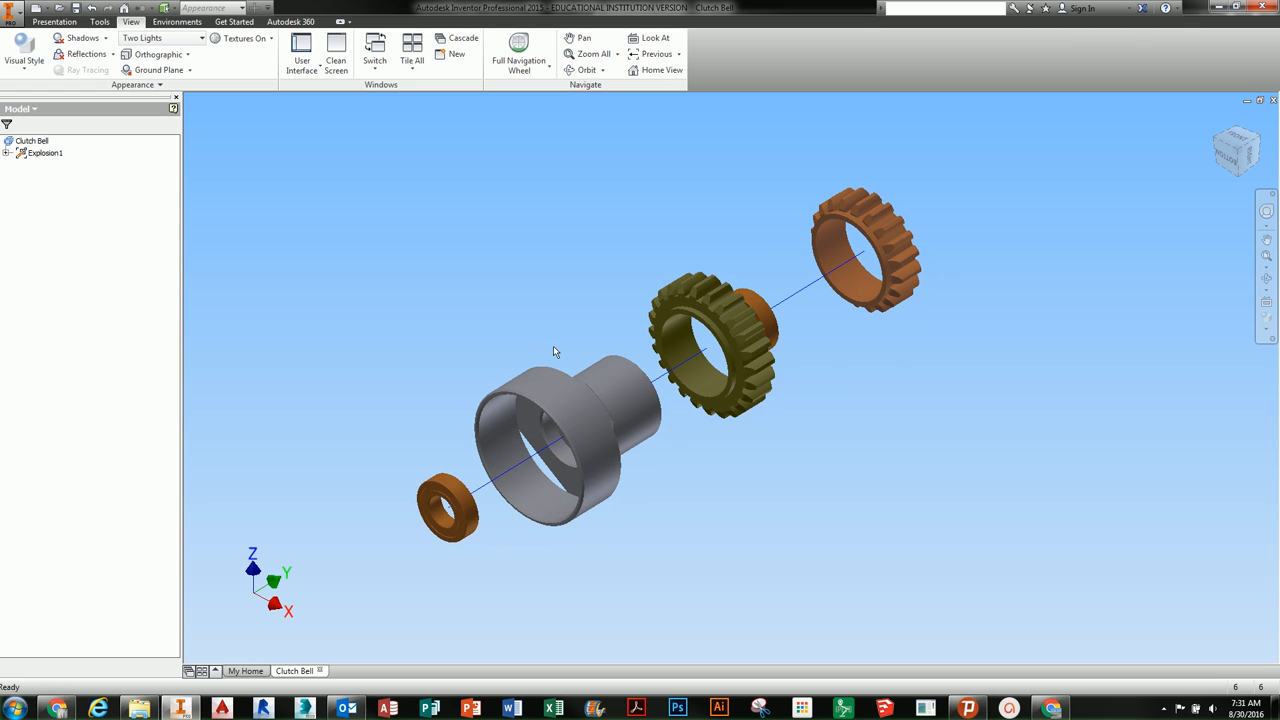
# Step: Roll the exploded view counterclockwise in increments of 10 degrees with Precise View Rotation
pyautogui.click(54, 21)
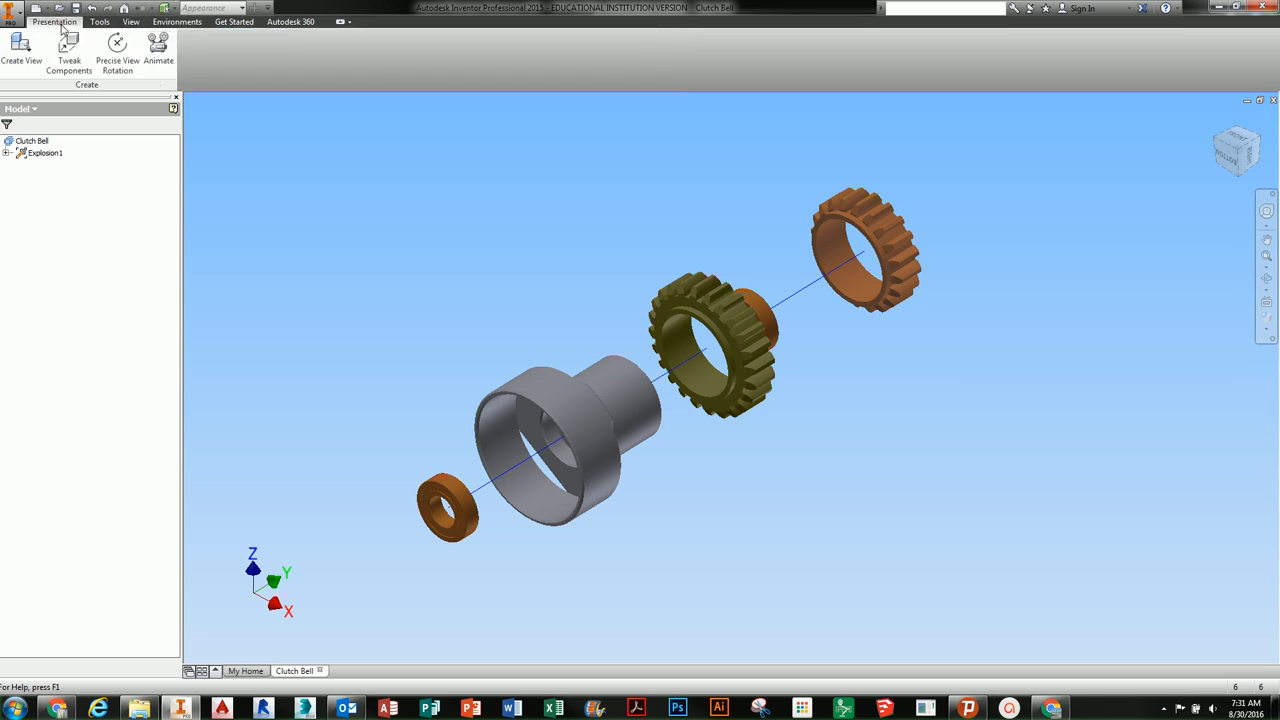
pyautogui.click(117, 55)
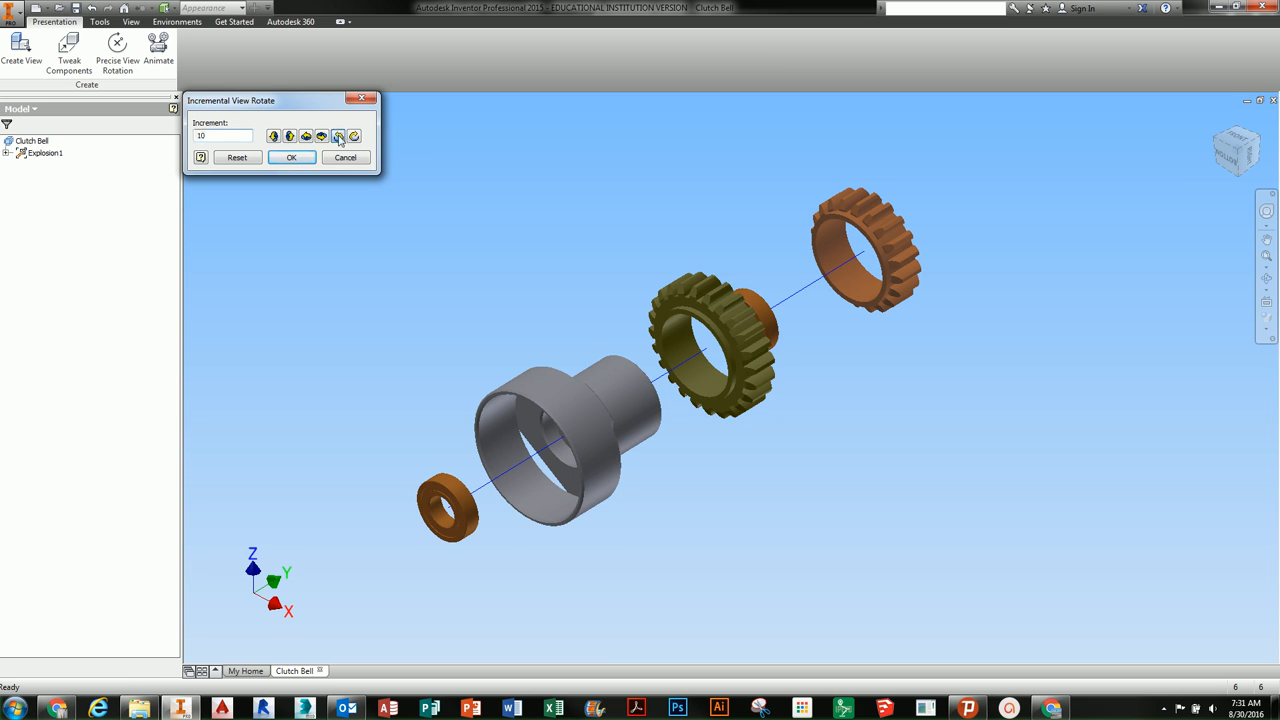
pyautogui.click(339, 139)
pyautogui.click(343, 139)
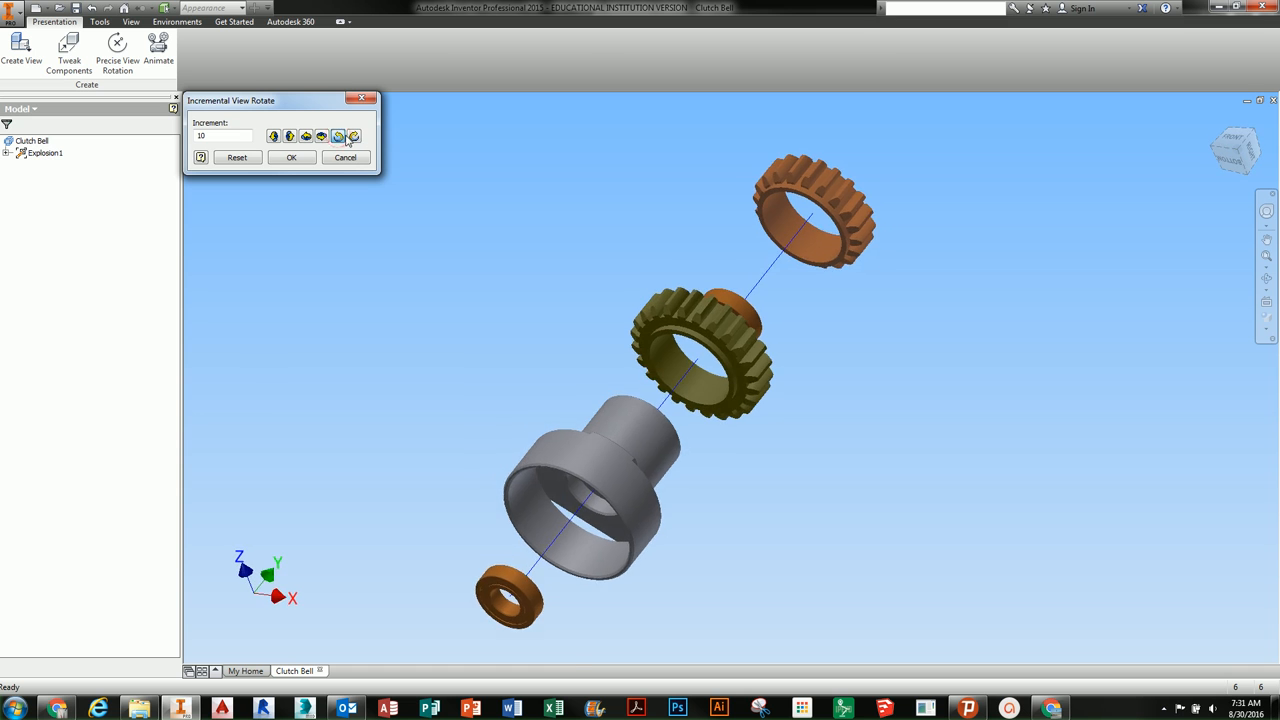
pyautogui.click(341, 139)
# Step: Rotate the exploded view repeatedly to the right in increments of 10 degrees
pyautogui.click(323, 139)
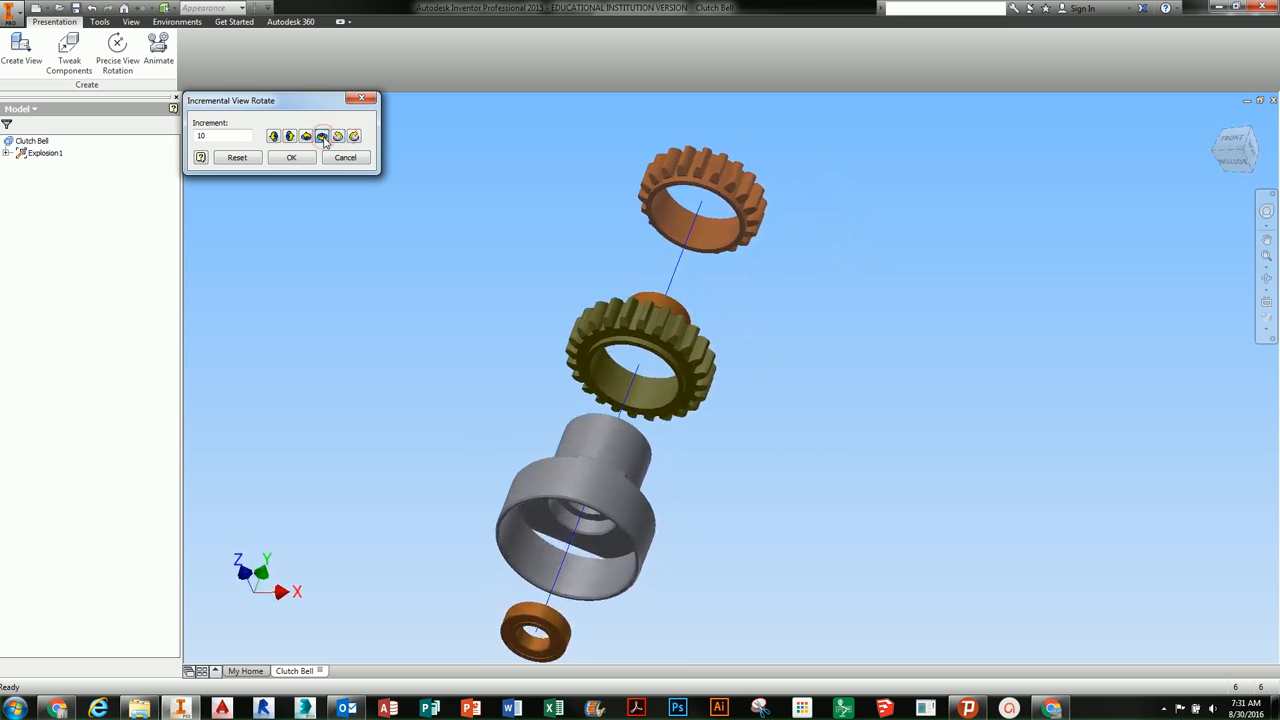
pyautogui.click(323, 139)
pyautogui.click(323, 139)
pyautogui.click(322, 139)
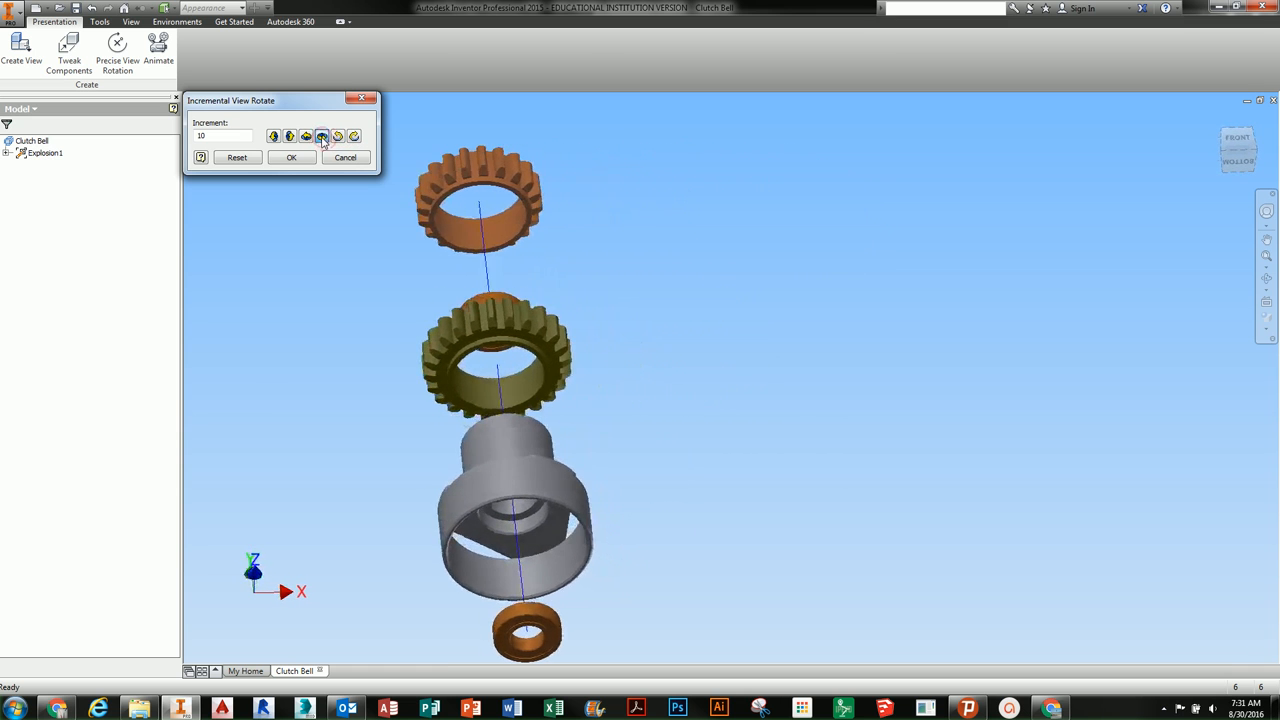
pyautogui.click(322, 139)
pyautogui.click(322, 139)
pyautogui.click(322, 139)
pyautogui.click(322, 139)
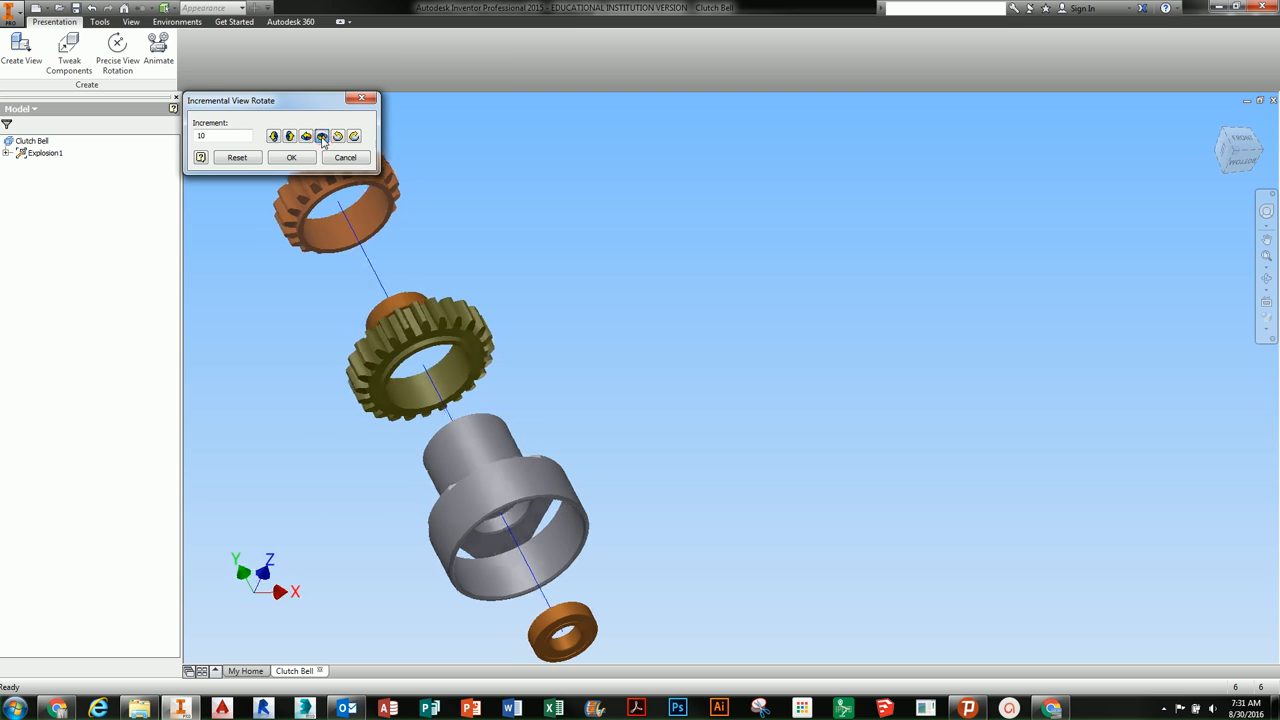
pyautogui.click(322, 139)
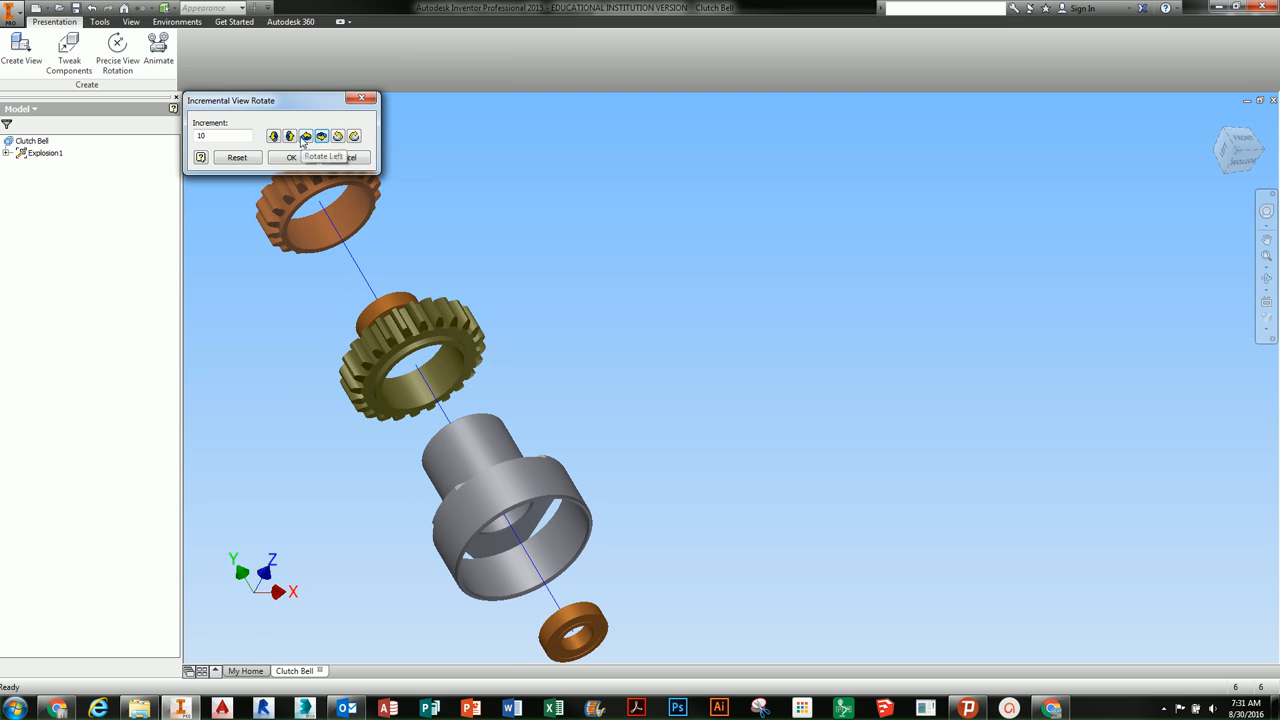
# Step: Adjust the view in 10-degree increments with vertical tilts, counterclockwise rolls and left rotations
pyautogui.click(290, 137)
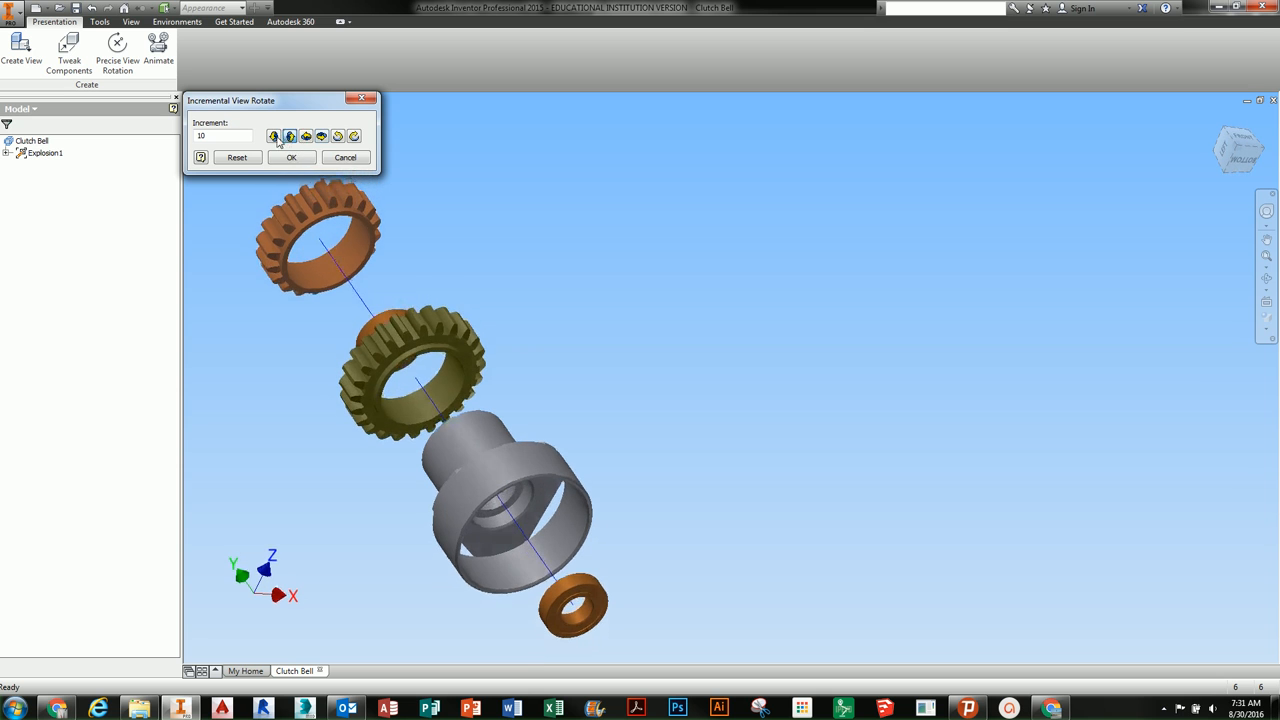
pyautogui.click(290, 137)
pyautogui.click(339, 136)
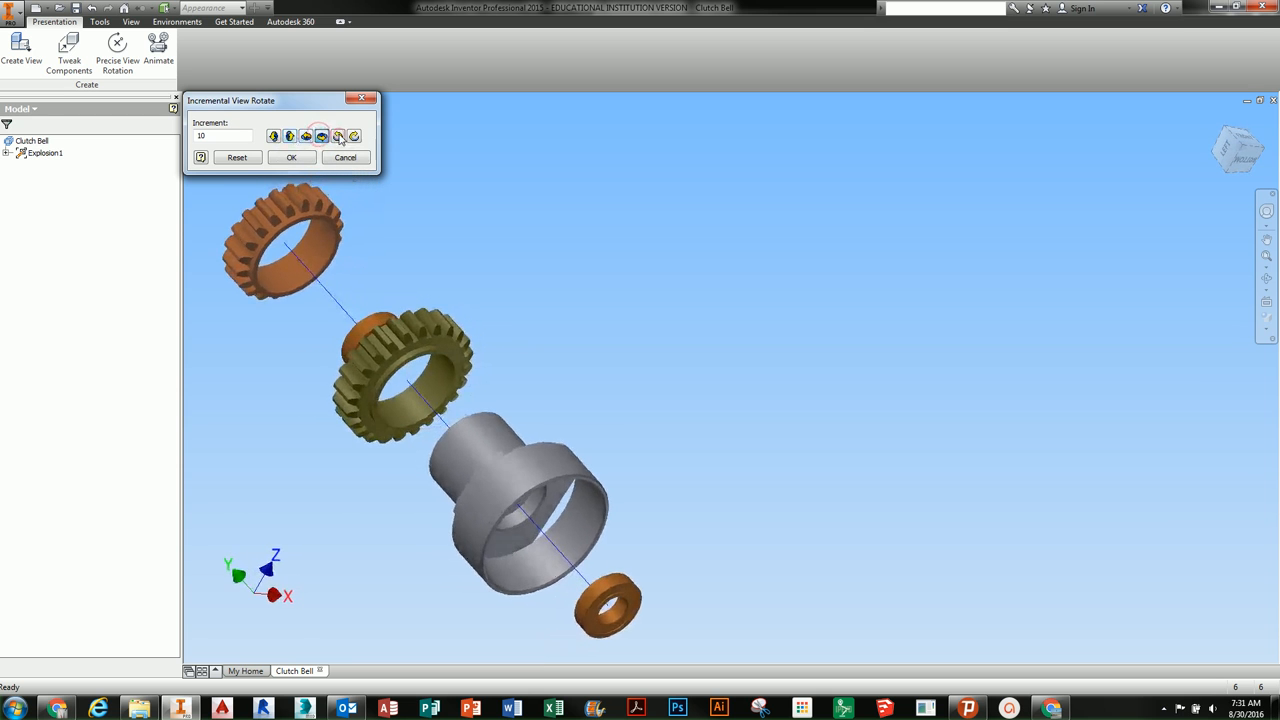
pyautogui.click(339, 136)
pyautogui.click(307, 137)
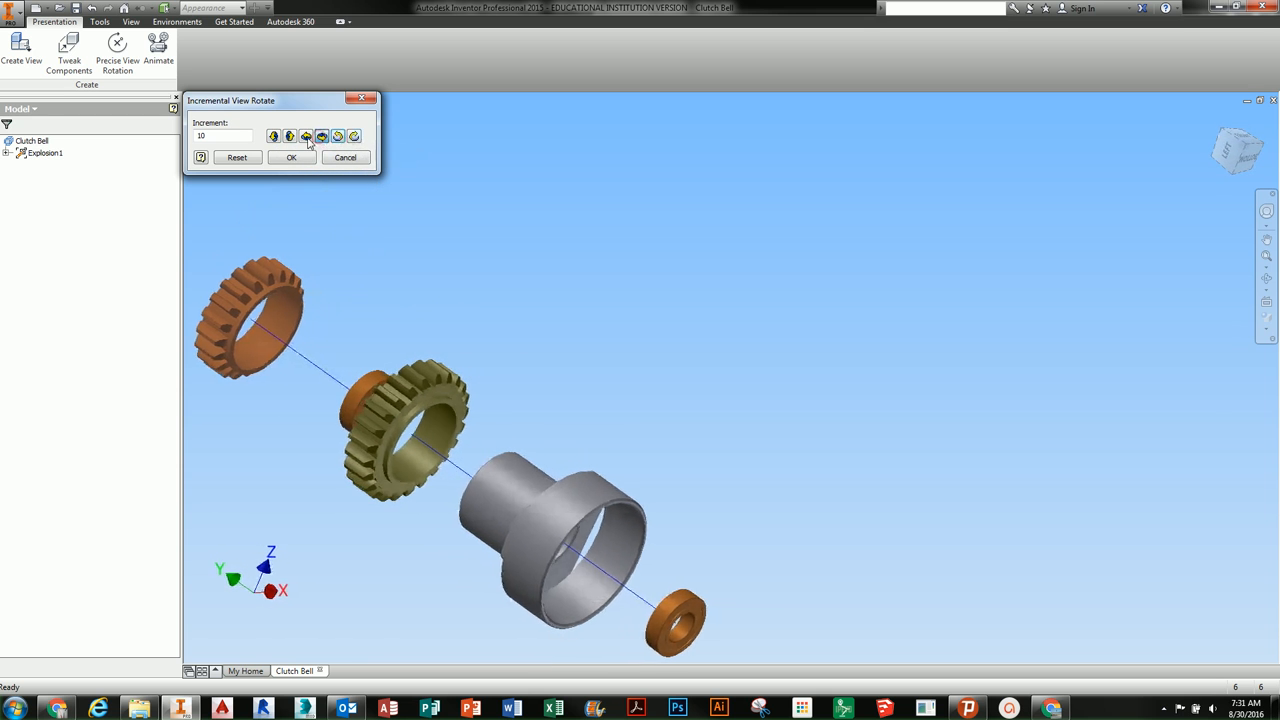
pyautogui.click(308, 139)
pyautogui.click(308, 139)
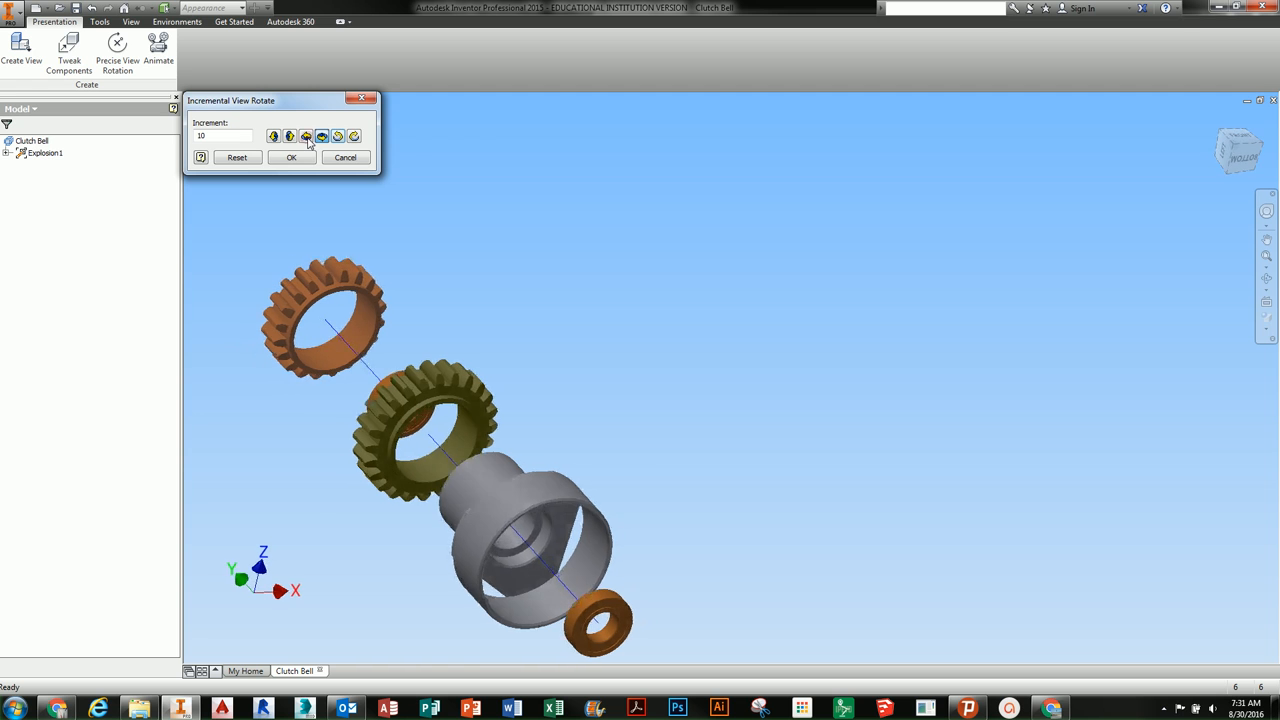
# Step: Orient the exploded view to the isometric corner between the front, right and bottom faces and finish the precise rotation
pyautogui.click(1260, 147)
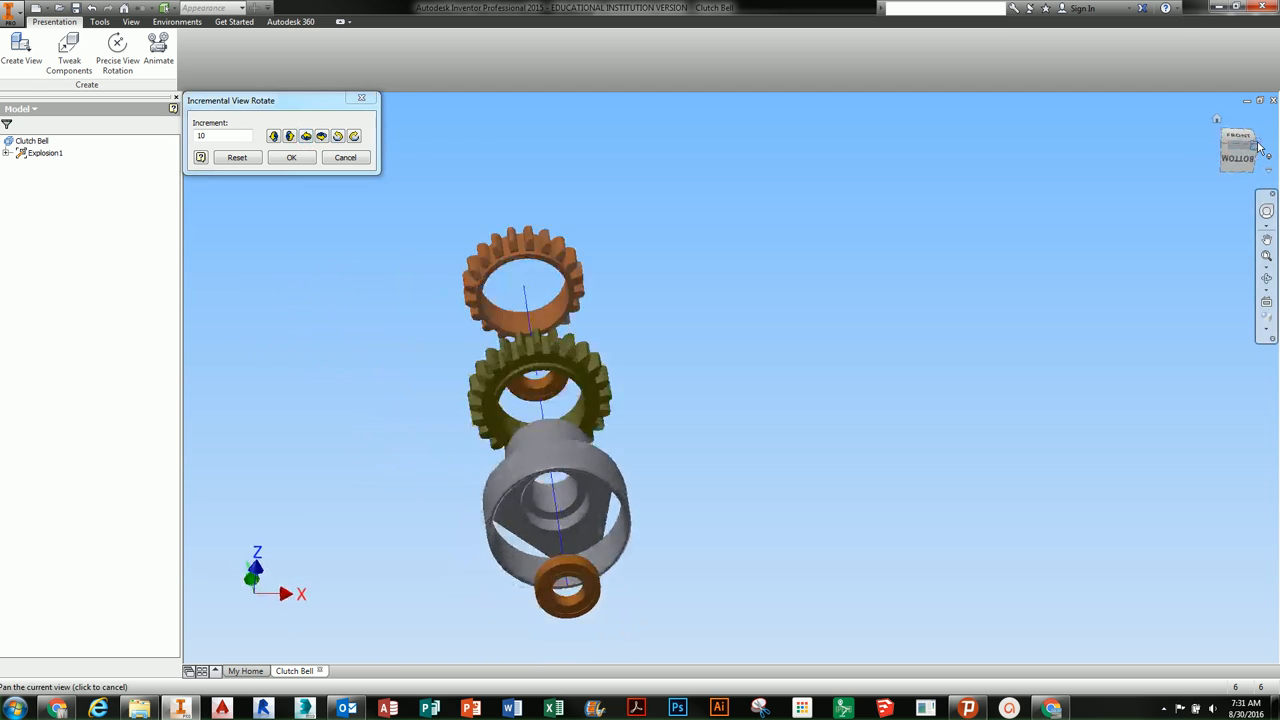
pyautogui.scroll(3, 816, 346)
pyautogui.moveTo(816, 346); pyautogui.dragTo(805, 328, button='middle')
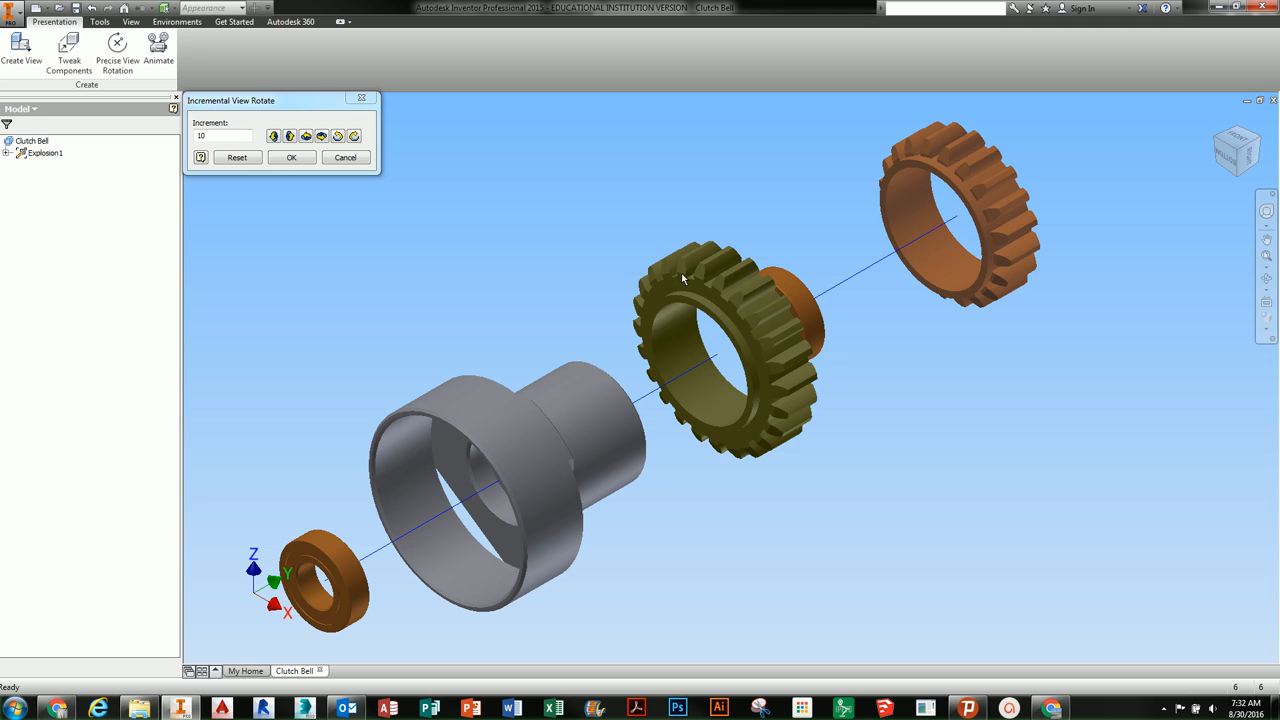
pyautogui.click(292, 157)
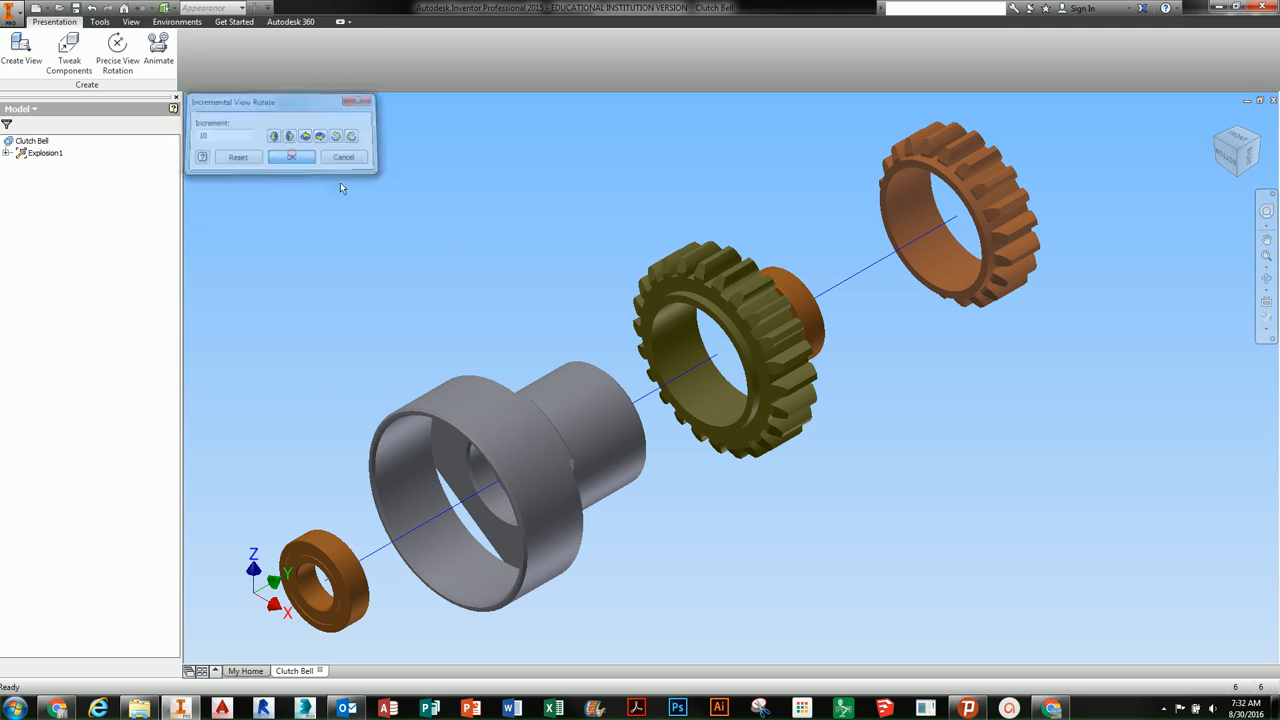
# Step: Save the camera for the current isometric view of the exploded Clutch Bell
pyautogui.rightClick(366, 189)
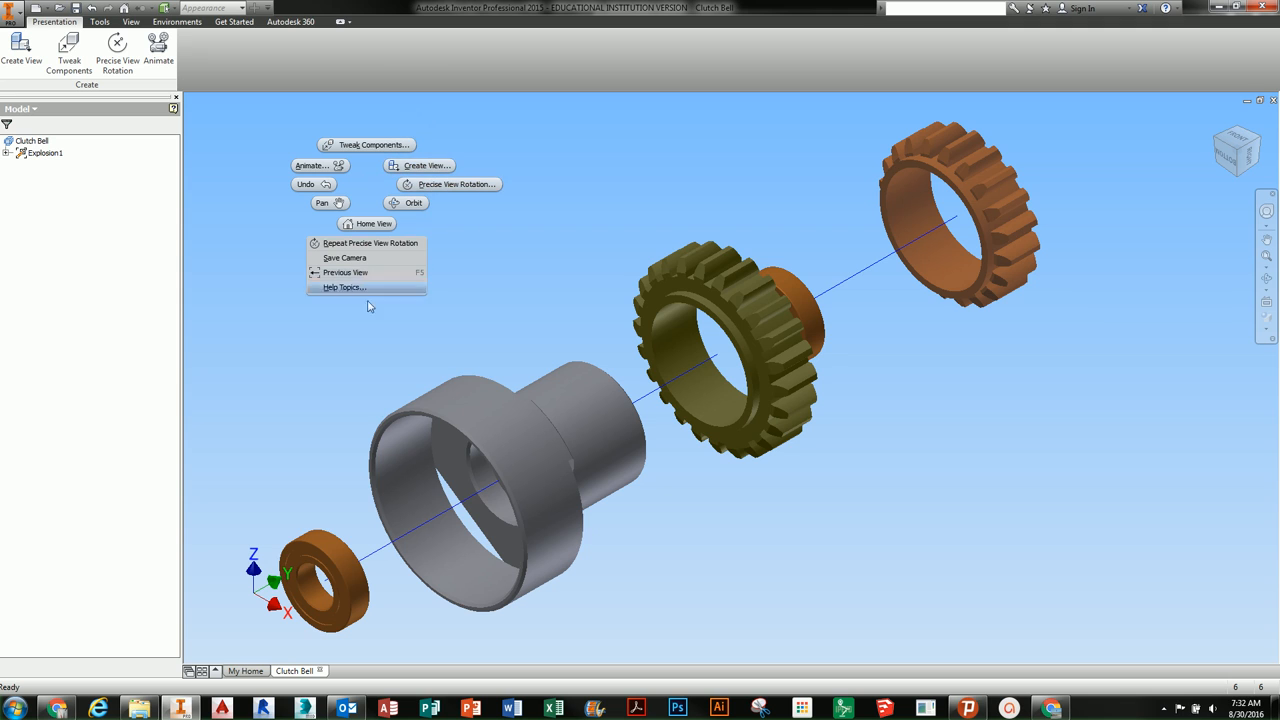
pyautogui.click(552, 344)
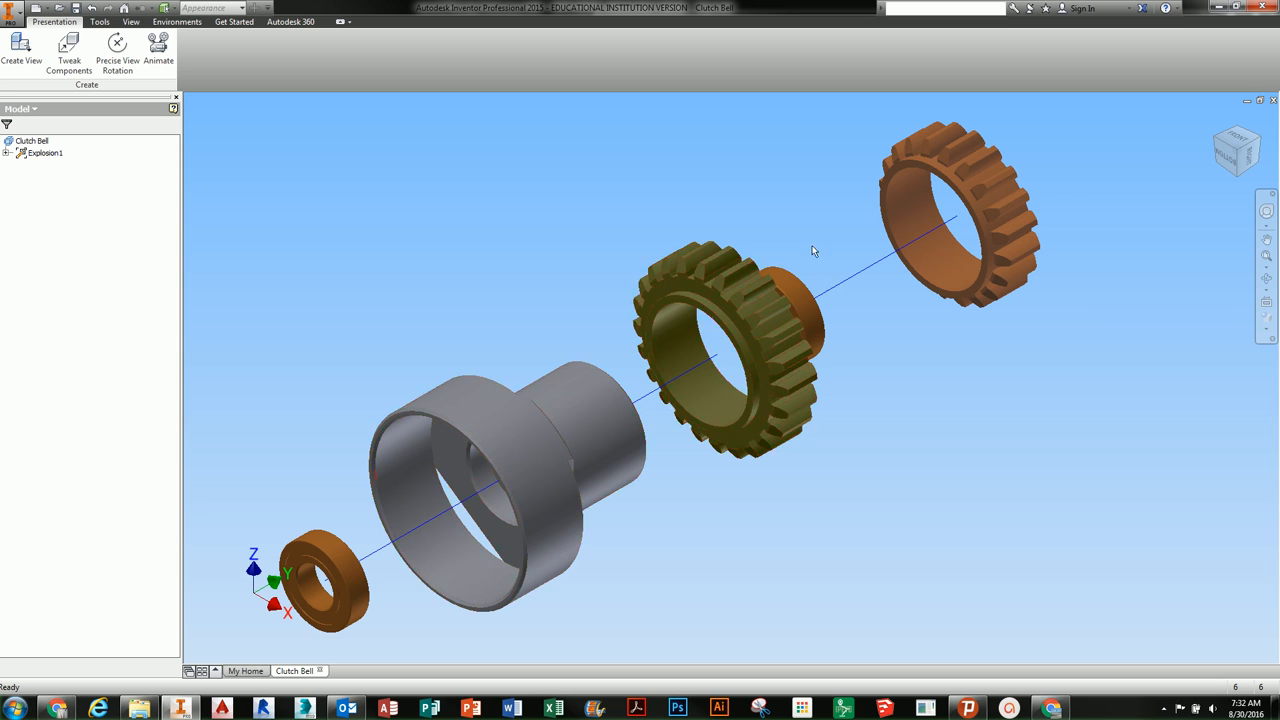
pyautogui.rightClick(437, 215)
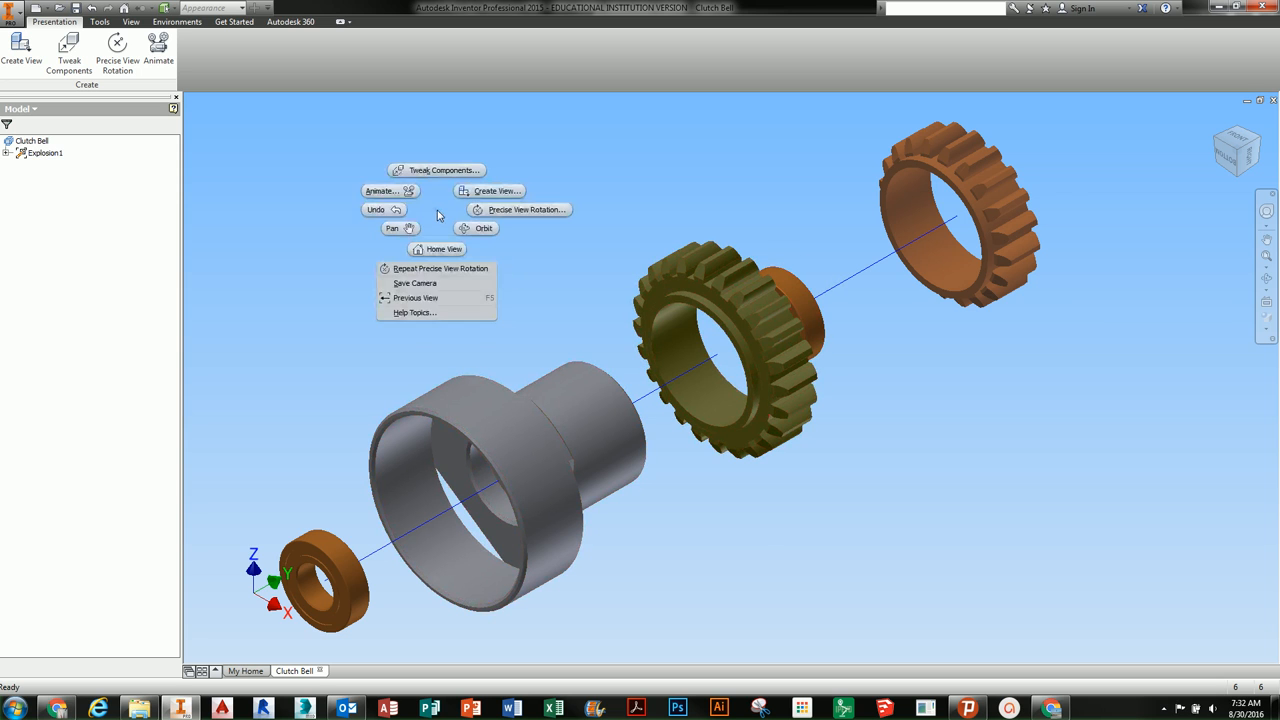
pyautogui.click(419, 285)
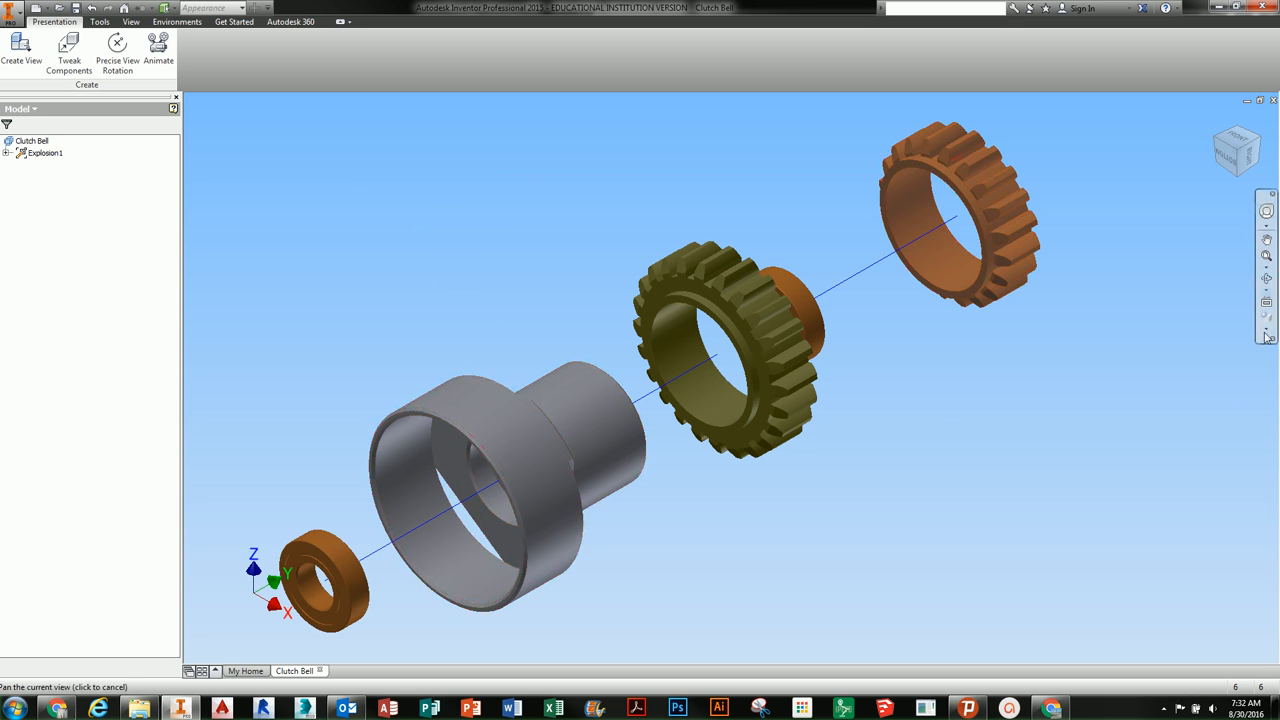
pyautogui.rightClick(1245, 148)
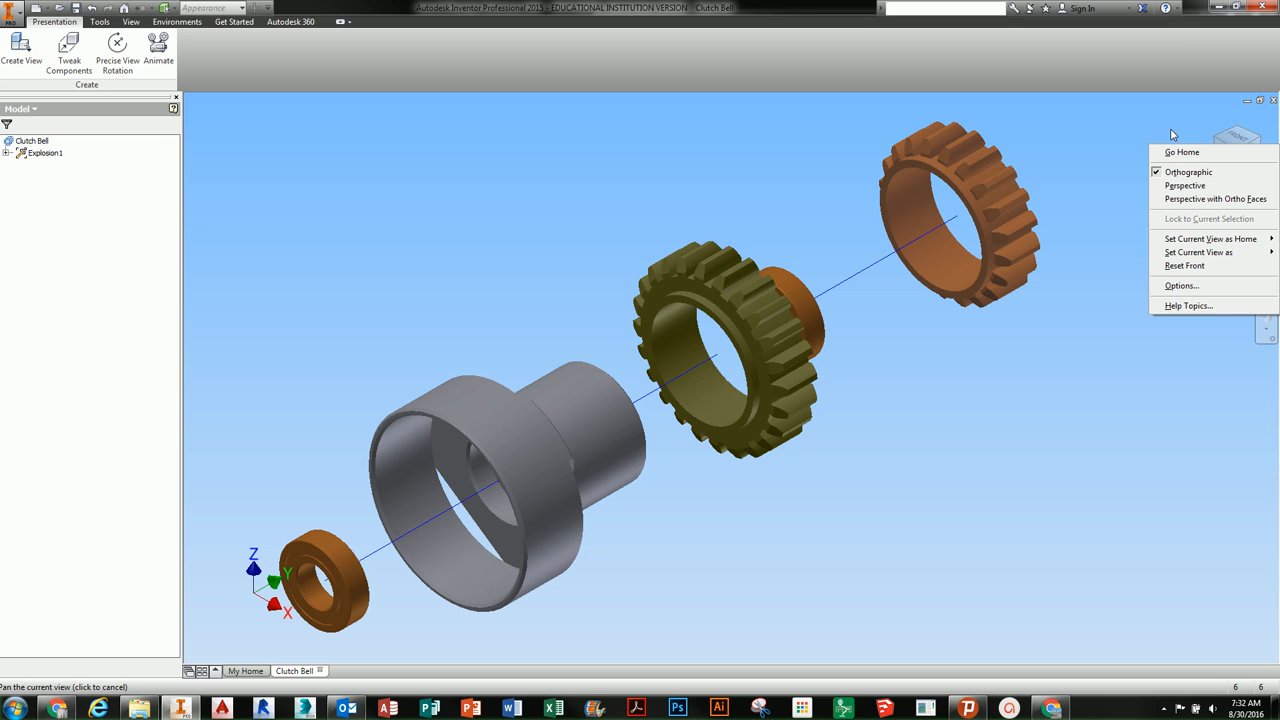
pyautogui.click(1114, 168)
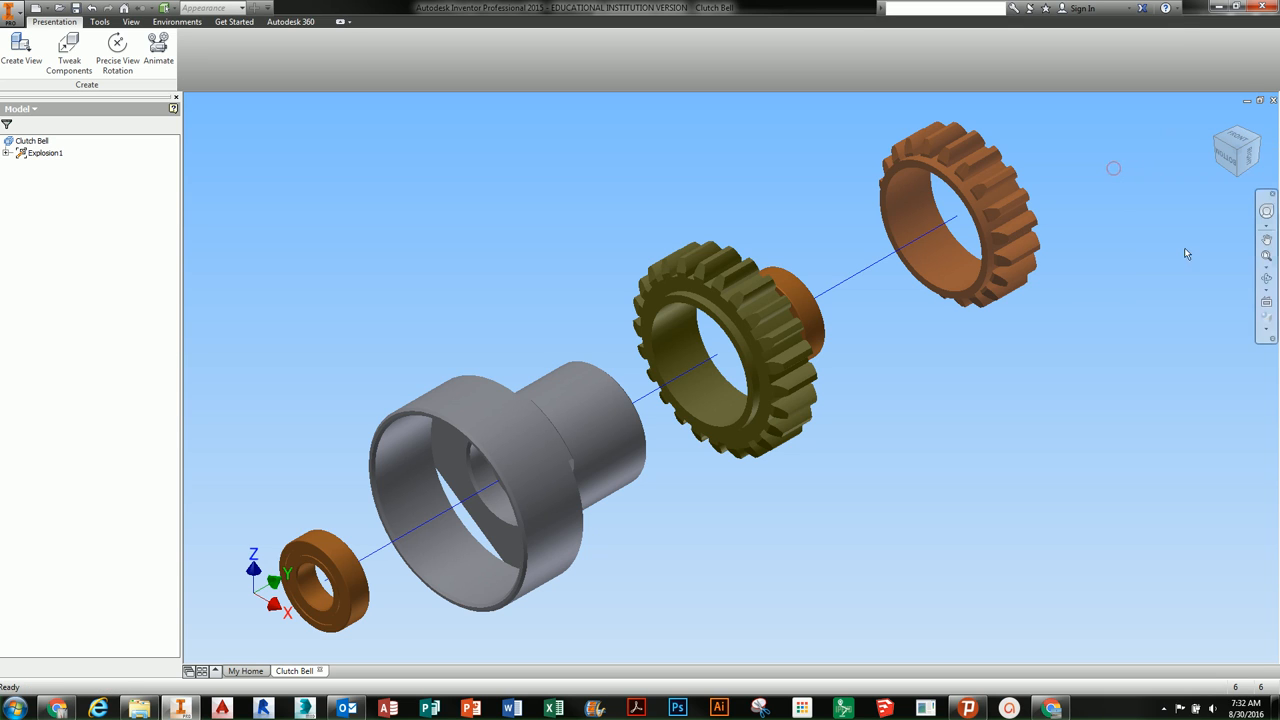
pyautogui.click(1267, 331)
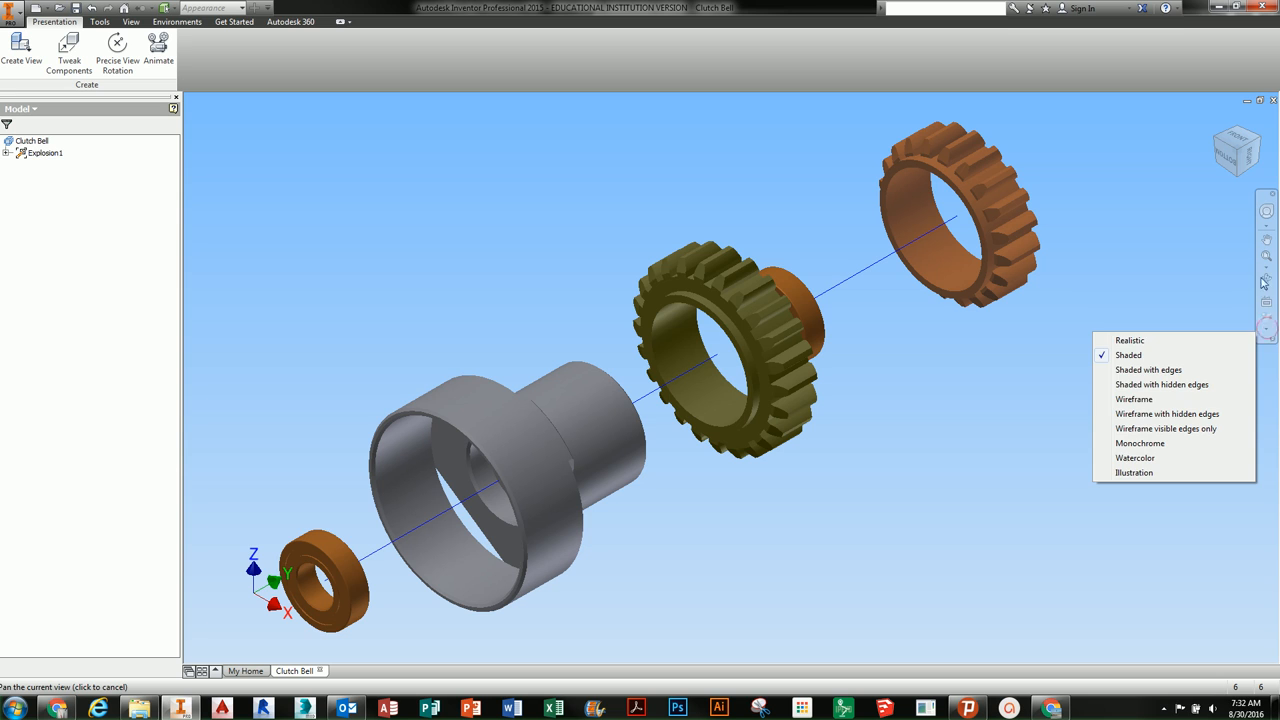
pyautogui.click(1267, 278)
pyautogui.click(1266, 267)
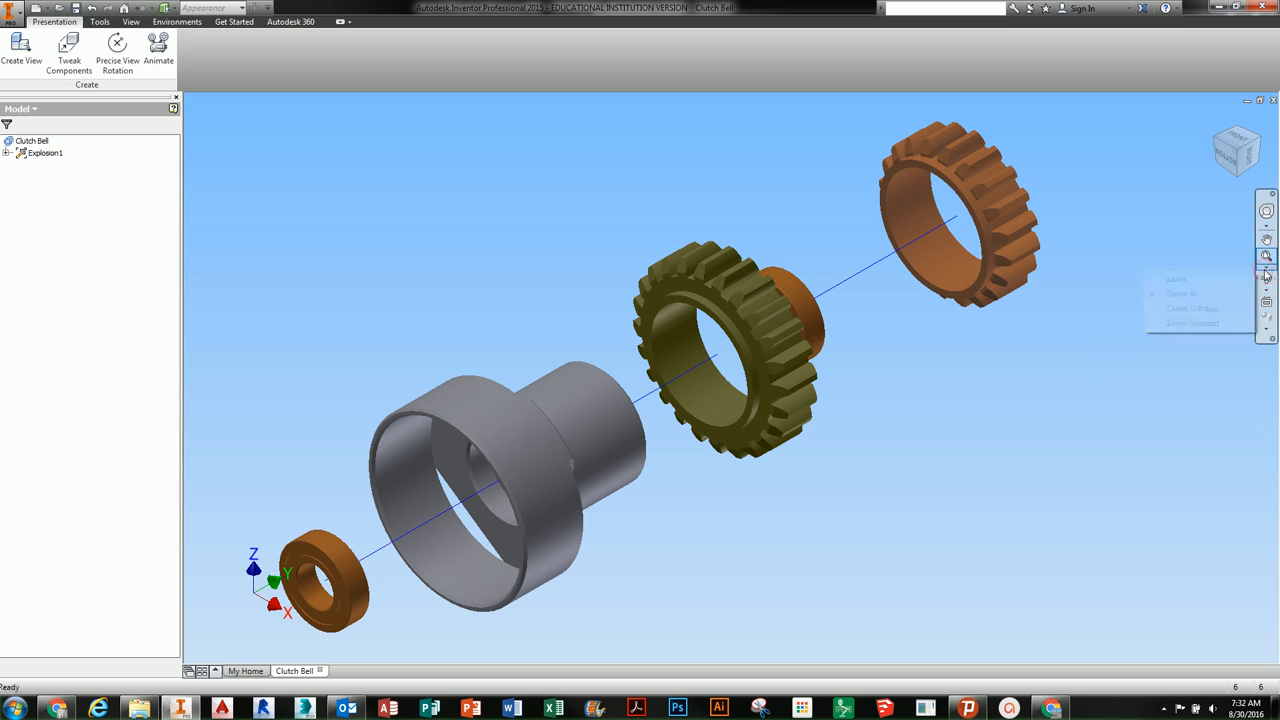
pyautogui.rightClick(1237, 160)
pyautogui.click(1238, 147)
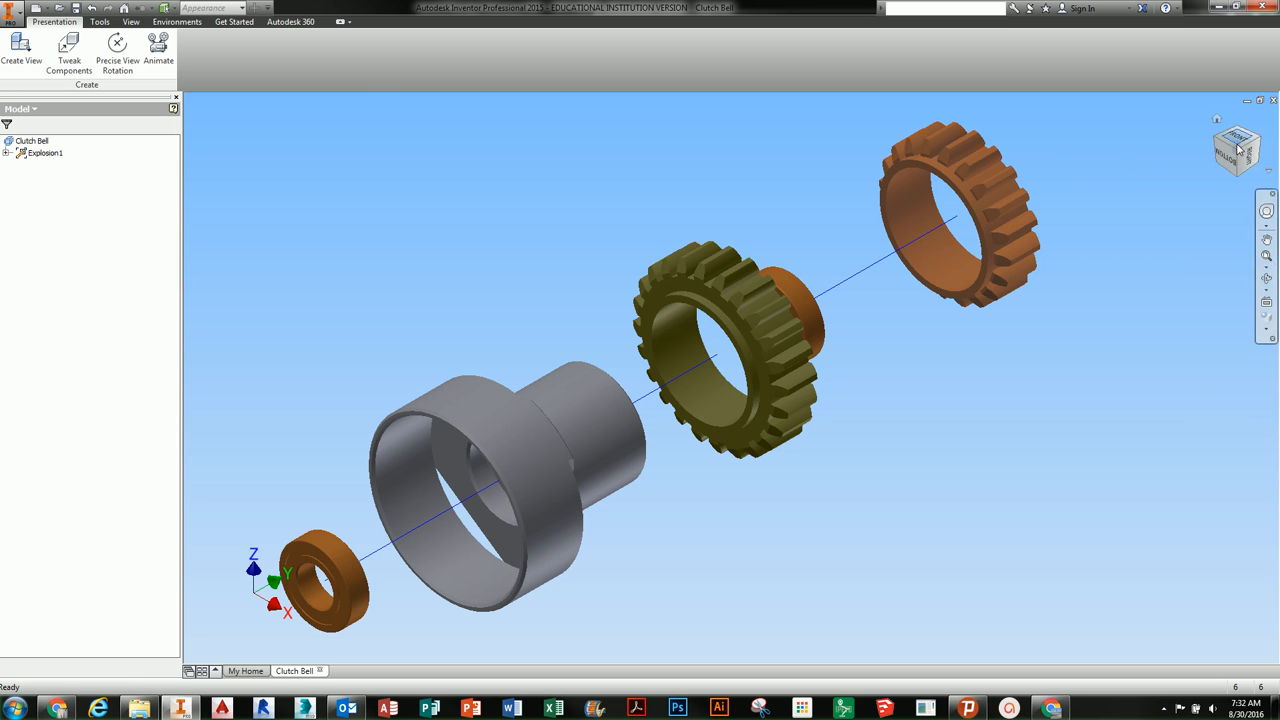
pyautogui.rightClick(1237, 145)
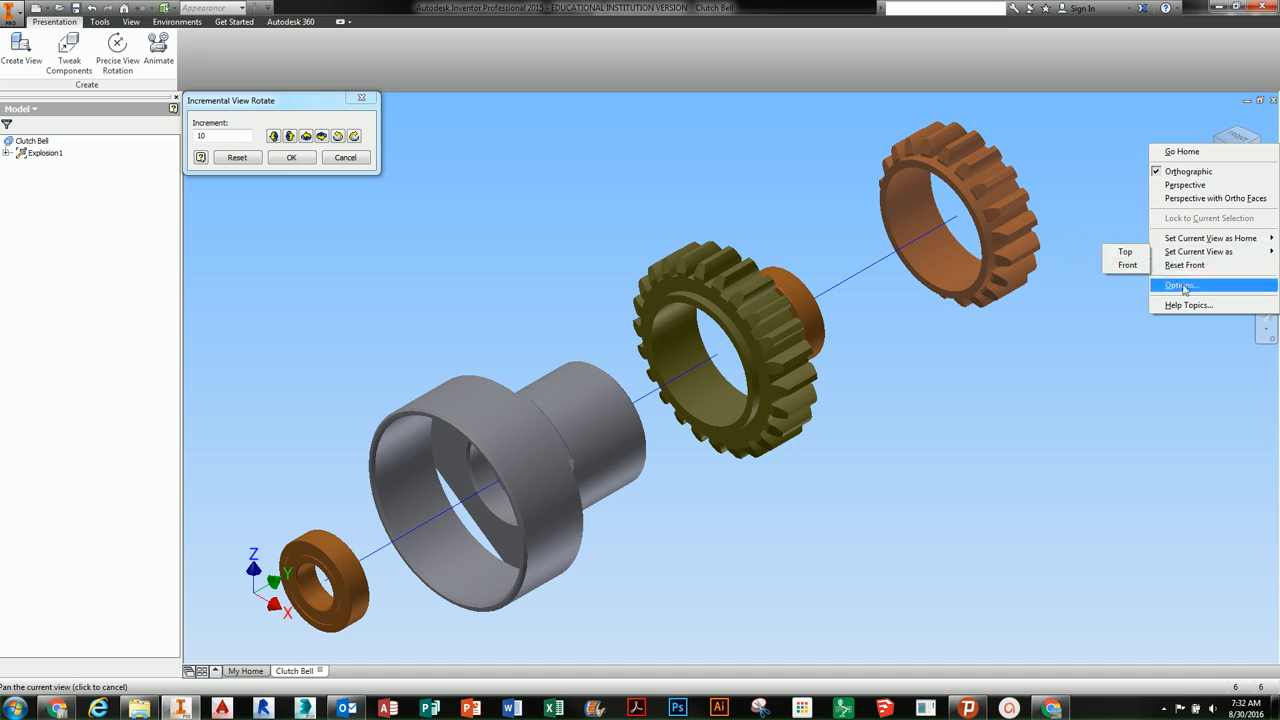
pyautogui.click(365, 98)
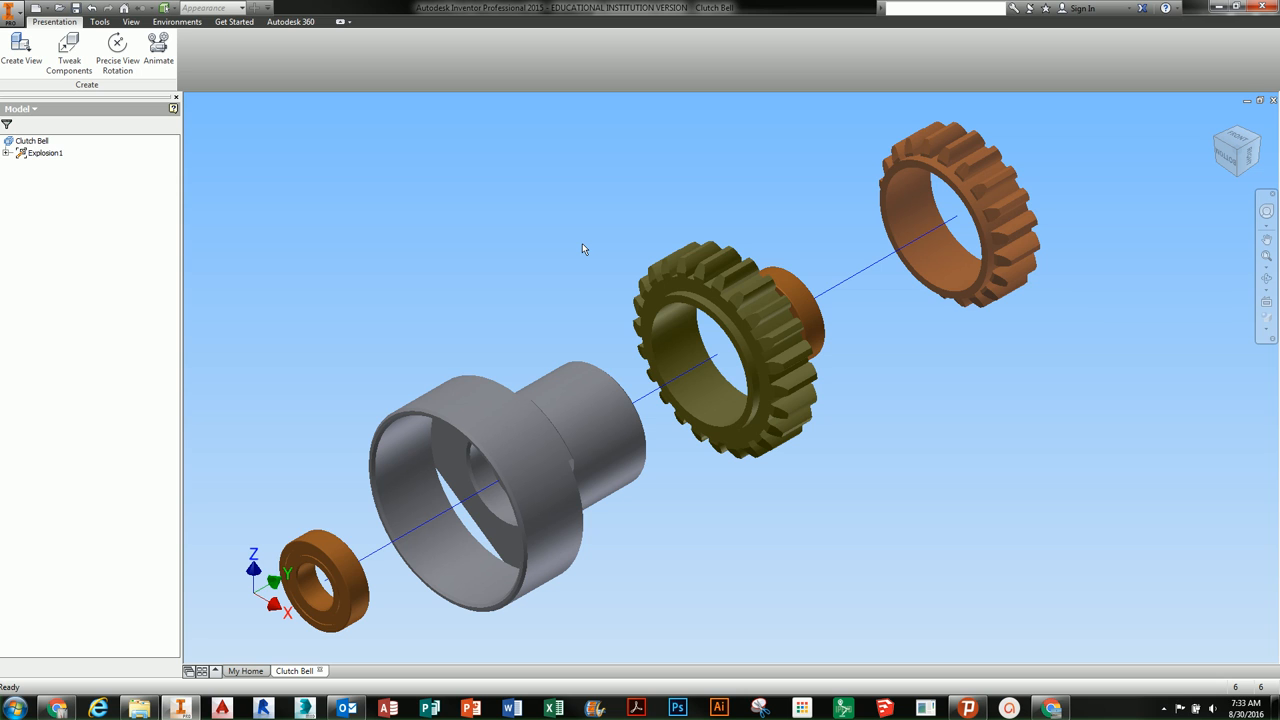
pyautogui.rightClick(543, 202)
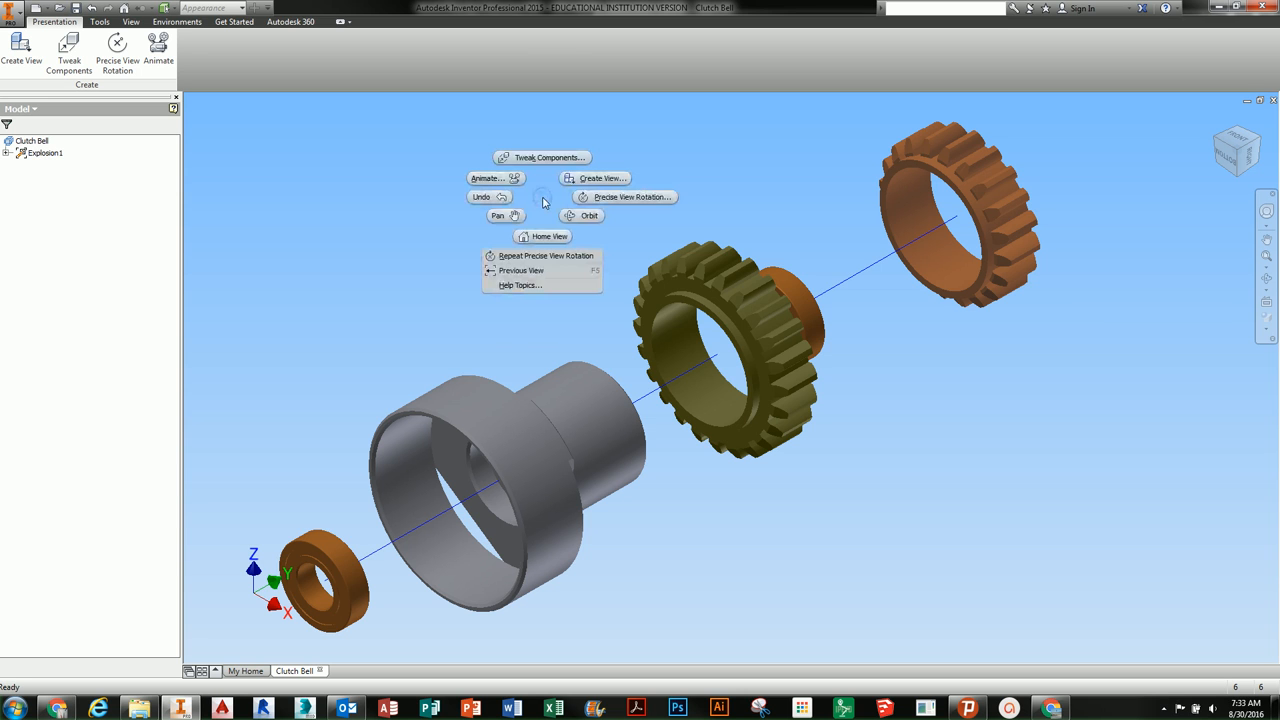
pyautogui.click(406, 223)
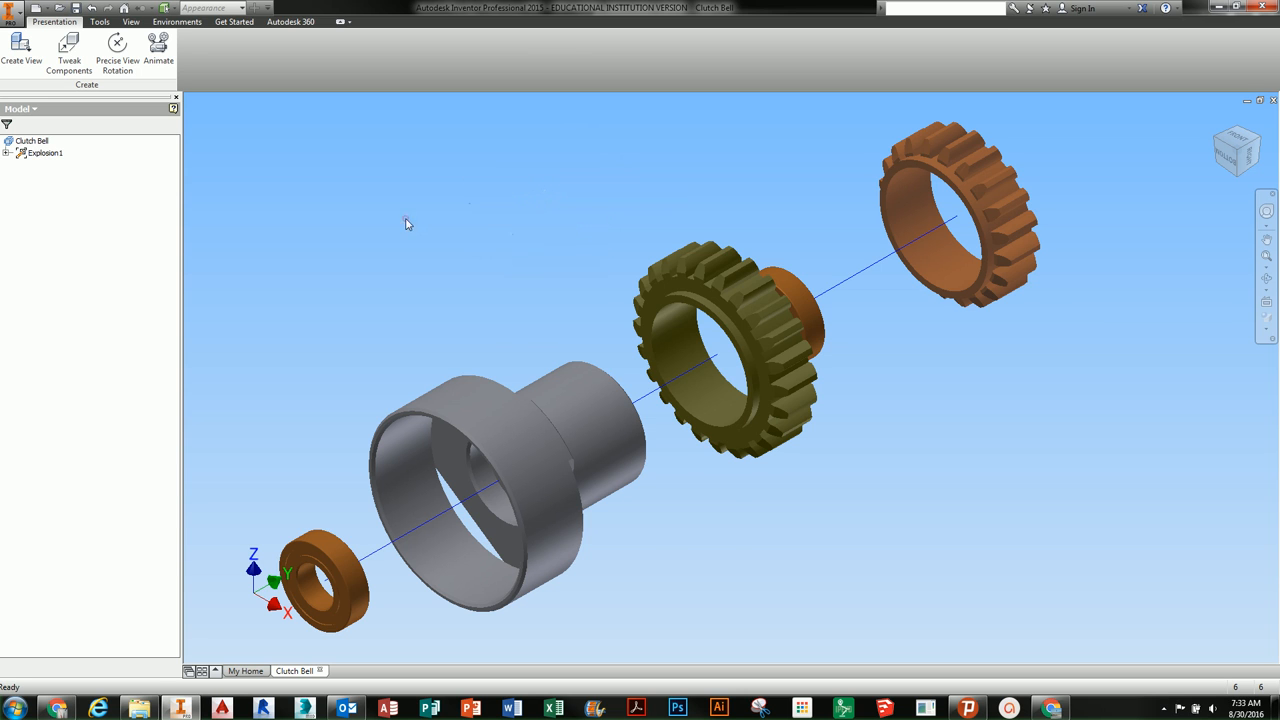
# Step: Orbit and zoom the exploded Clutch Bell away from its saved view, restoring the saved camera each time
pyautogui.rightClick(437, 250)
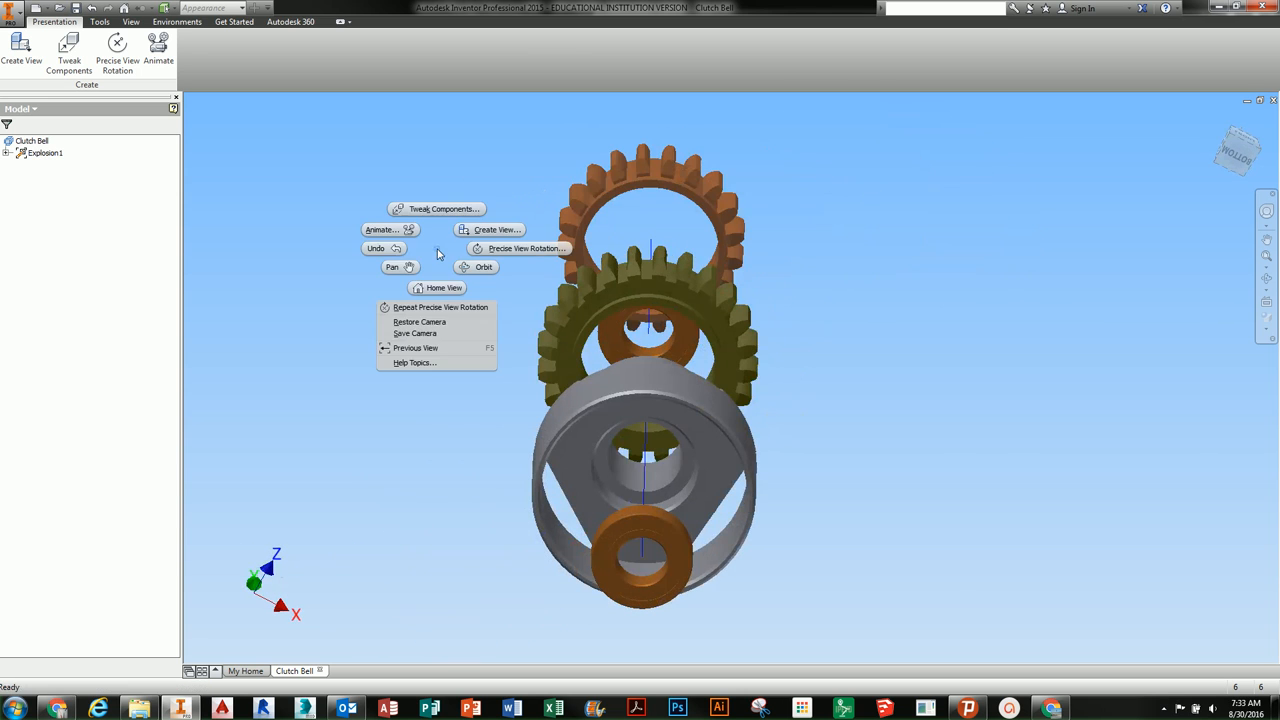
pyautogui.click(431, 323)
pyautogui.keyDown('shift'); pyautogui.moveTo(534, 326); pyautogui.dragTo(686, 422, button='middle'); pyautogui.keyUp('shift')
pyautogui.scroll(5, 685, 383)
pyautogui.scroll(-8, 686, 422)
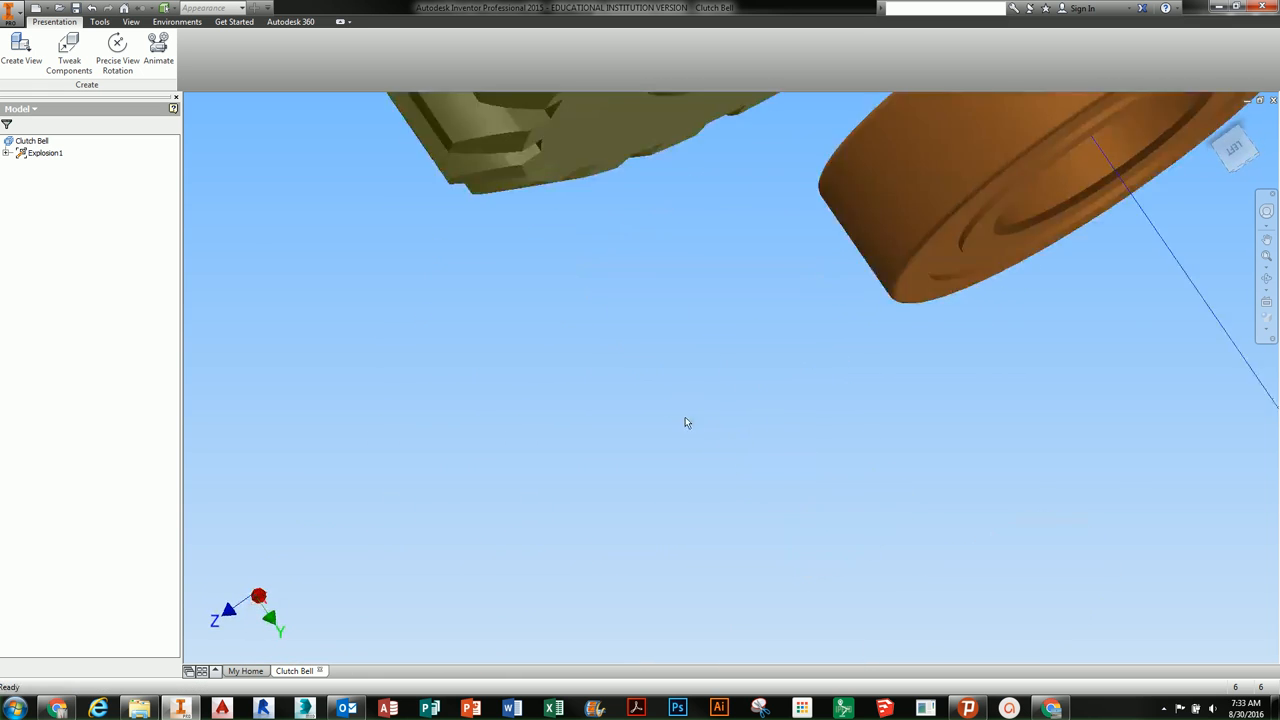
pyautogui.scroll(5, 725, 400)
pyautogui.click(773, 356)
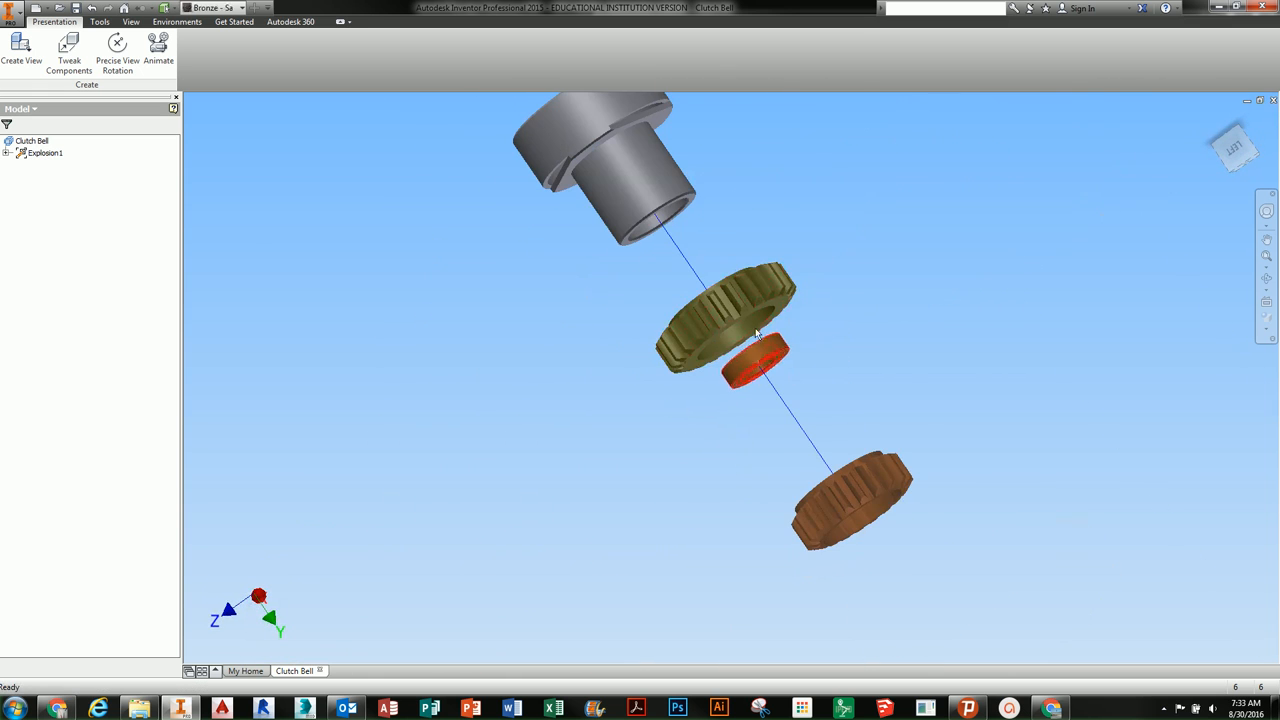
pyautogui.rightClick(846, 187)
pyautogui.click(829, 304)
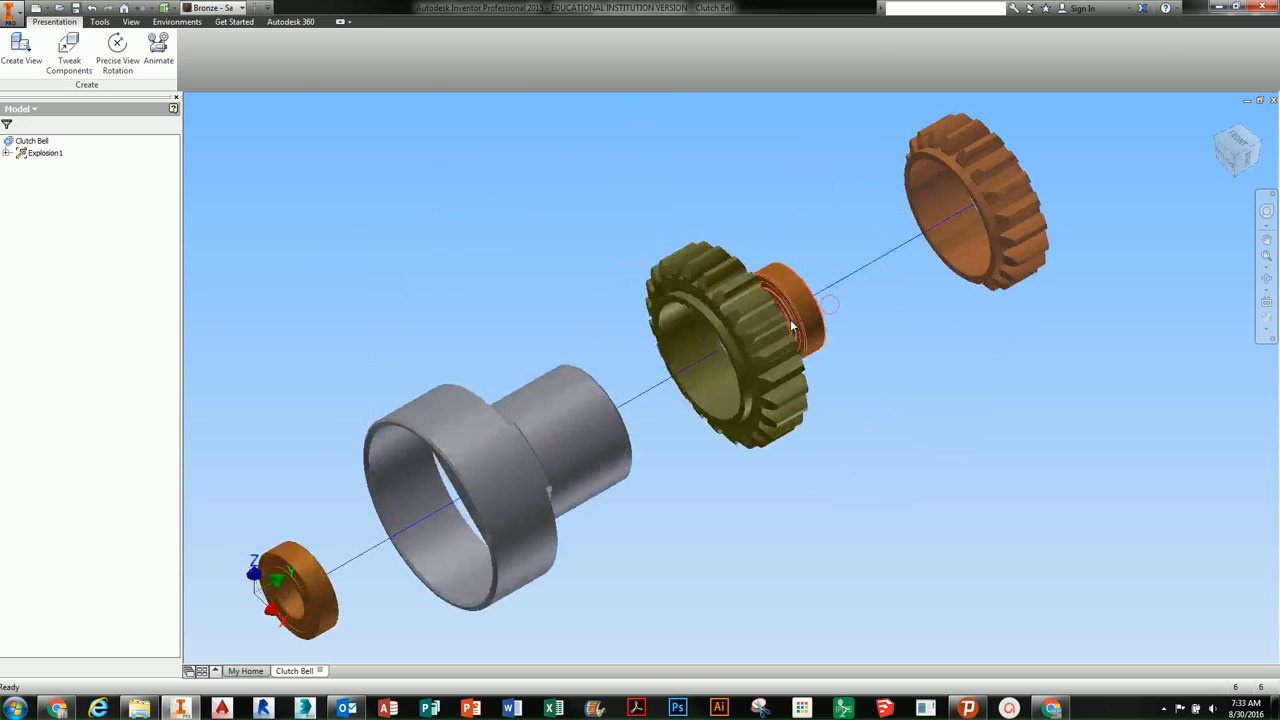
pyautogui.click(588, 288)
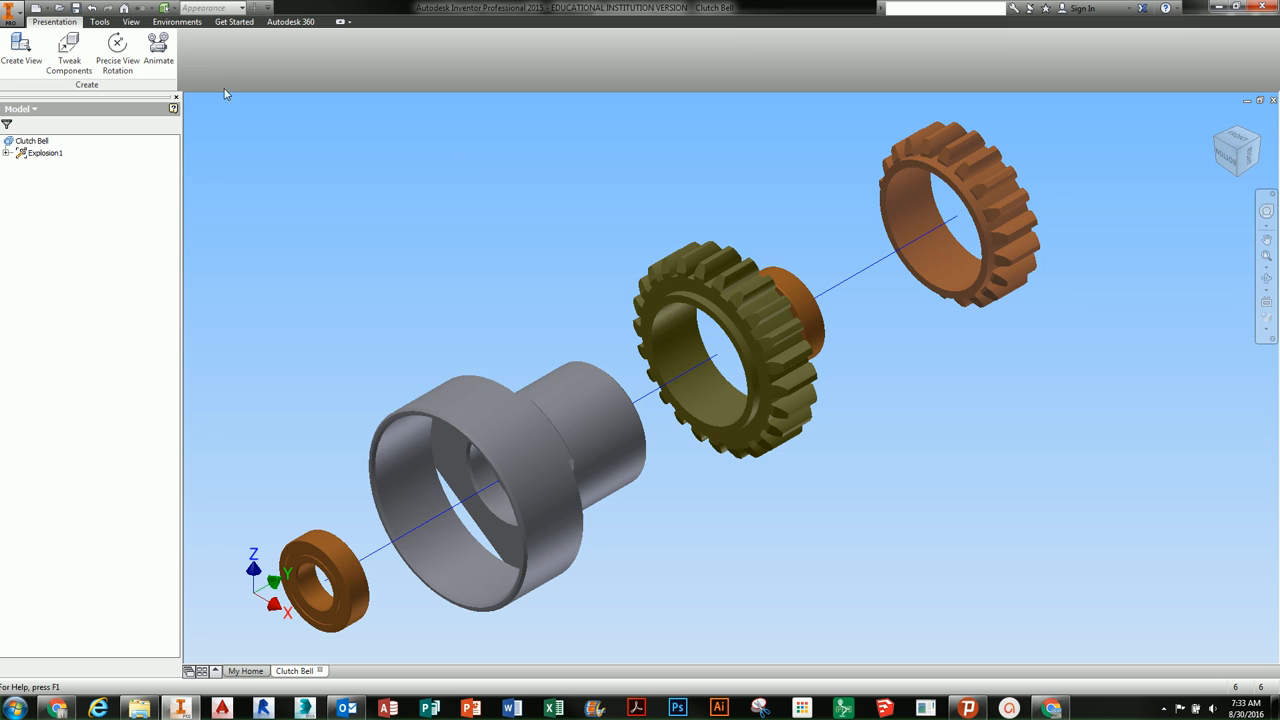
# Step: Open the Animate tool, play the exploded assembly's animation forward and reset it
pyautogui.click(157, 56)
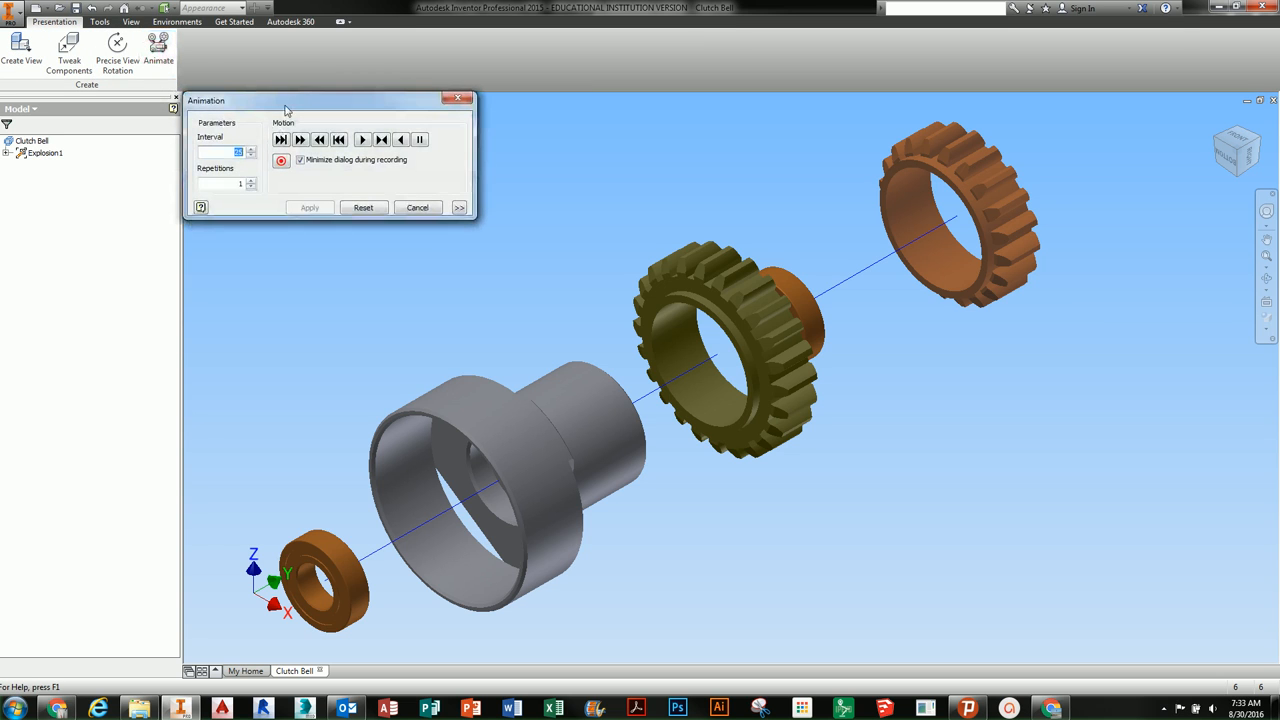
pyautogui.moveTo(286, 110)
pyautogui.mouseDown()
pyautogui.moveTo(262, 108)
pyautogui.moveTo(288, 108)
pyautogui.mouseUp()
pyautogui.click(362, 140)
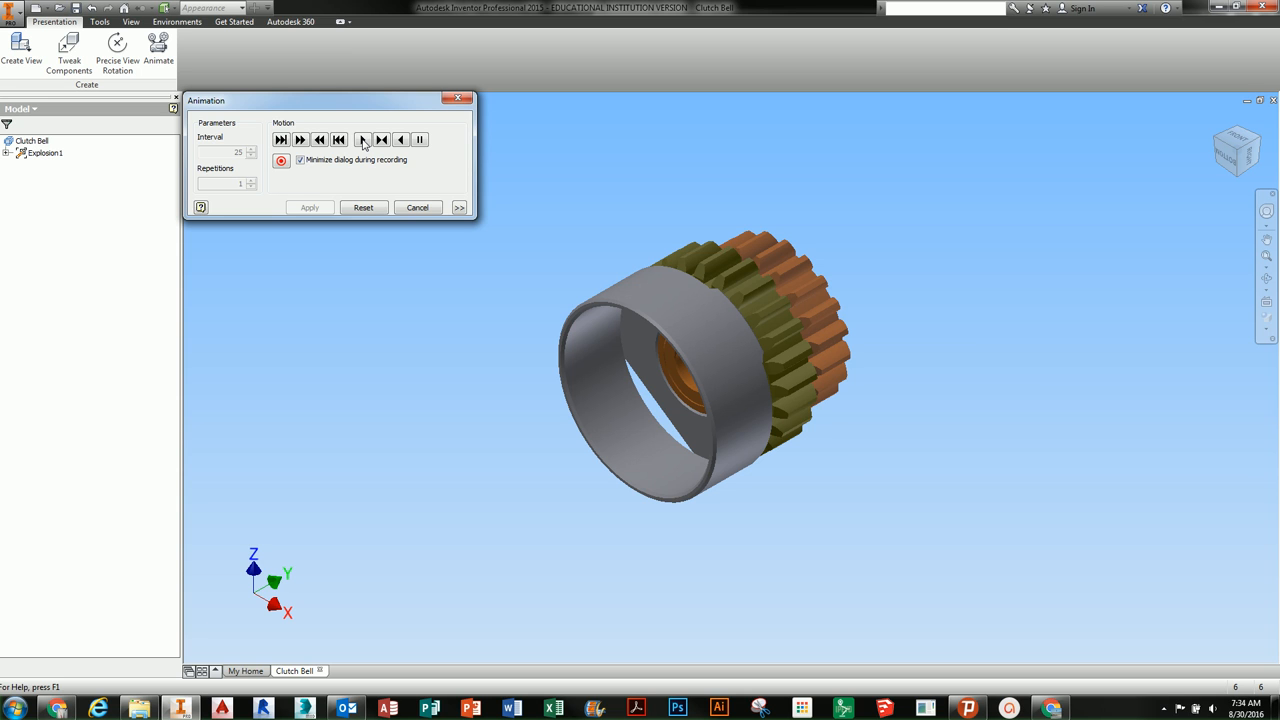
pyautogui.click(363, 140)
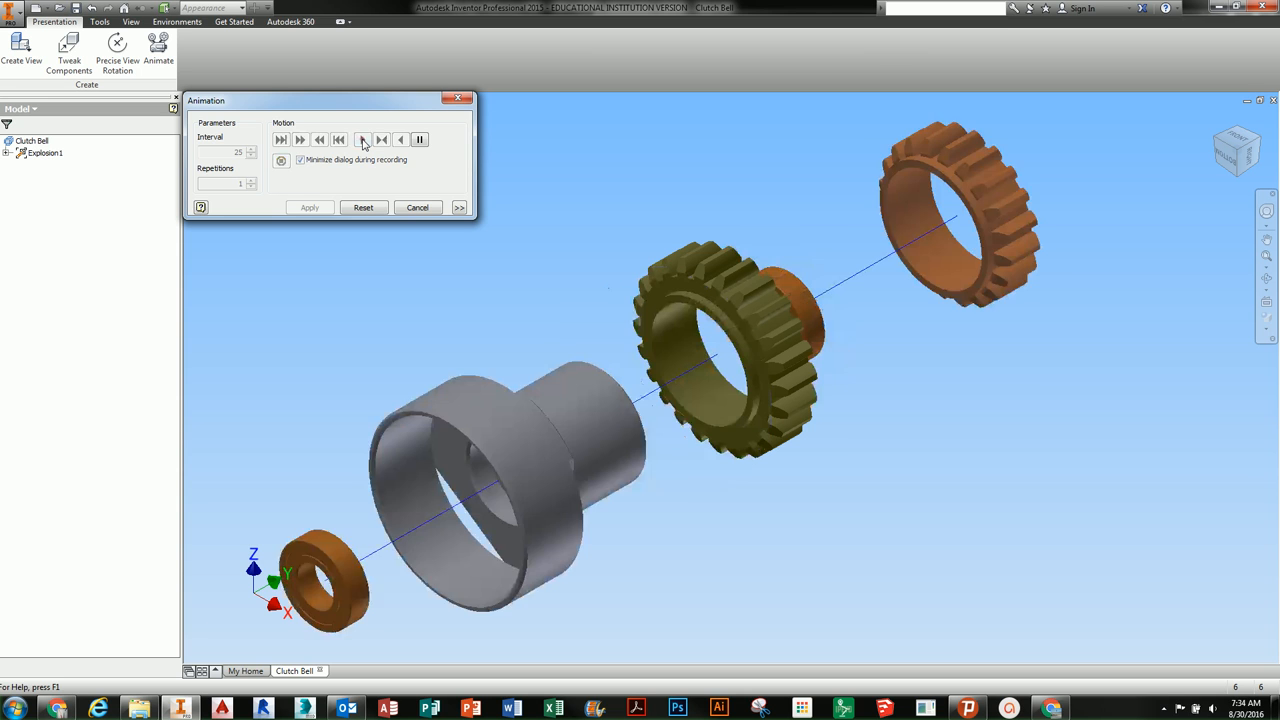
pyautogui.click(363, 207)
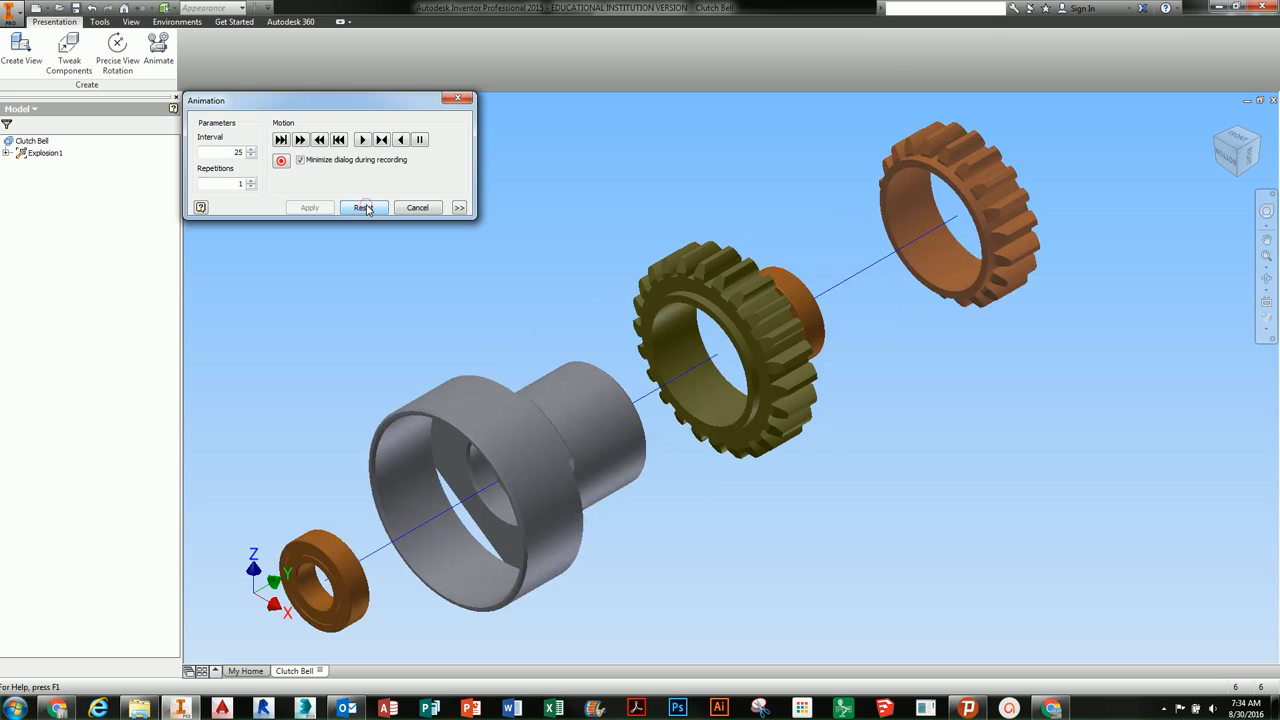
# Step: Set the animation interval to 5 with 3 repetitions, apply it, play it forward and reset
pyautogui.doubleClick(228, 152)
pyautogui.write('5')
pyautogui.click(224, 185)
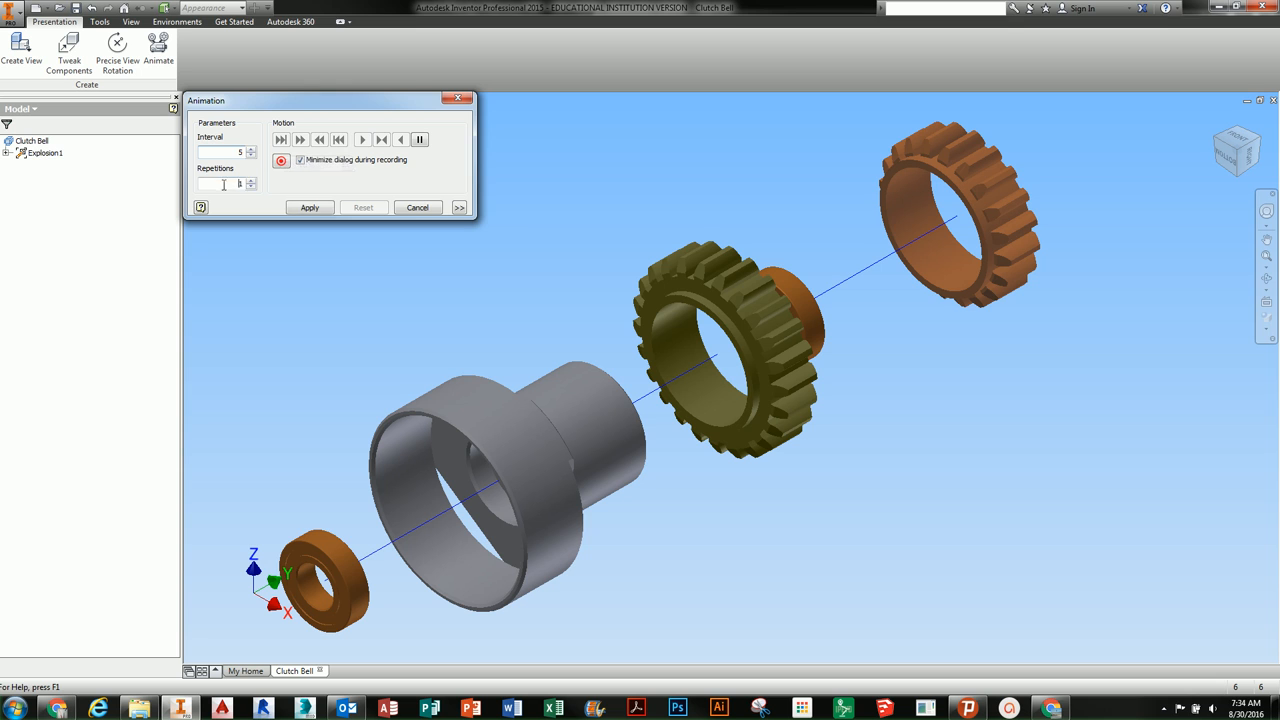
pyautogui.doubleClick(224, 185)
pyautogui.write('3')
pyautogui.click(327, 208)
pyautogui.click(363, 139)
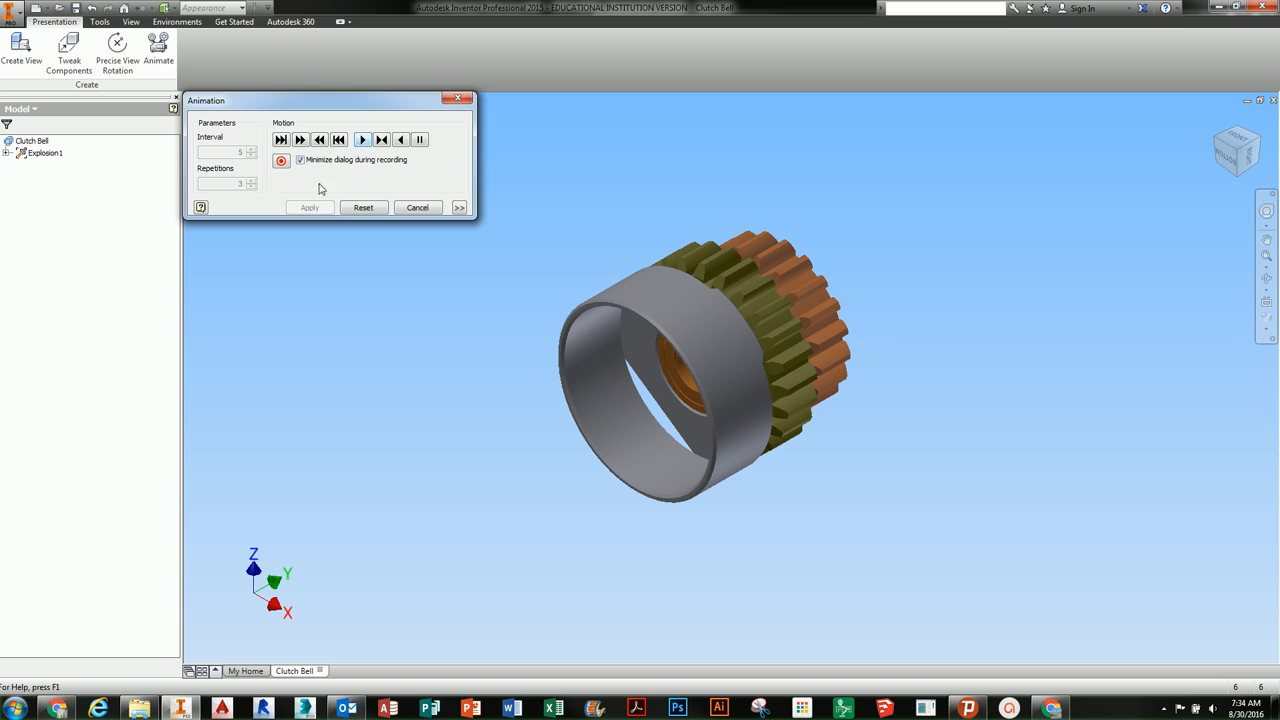
pyautogui.click(343, 208)
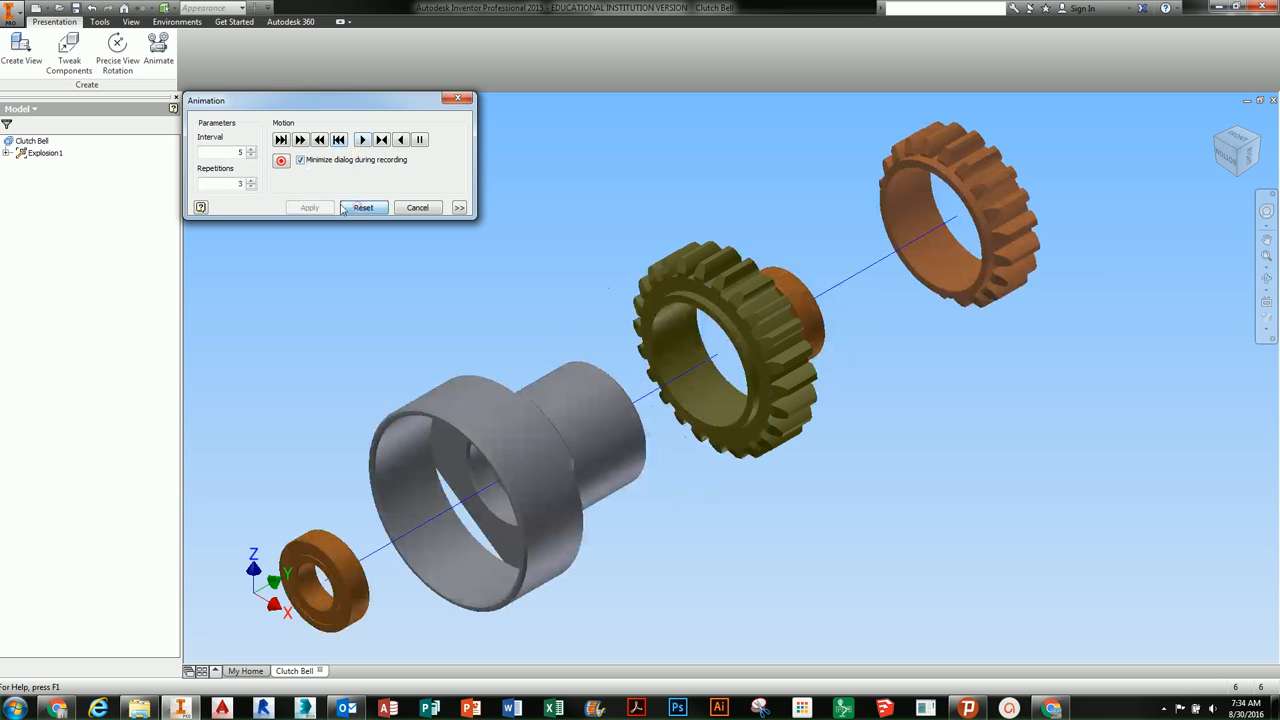
# Step: Set the animation to 10 repetitions at interval 1, apply it, play it forward and reset
pyautogui.moveTo(245, 184); pyautogui.dragTo(224, 184)
pyautogui.write('10')
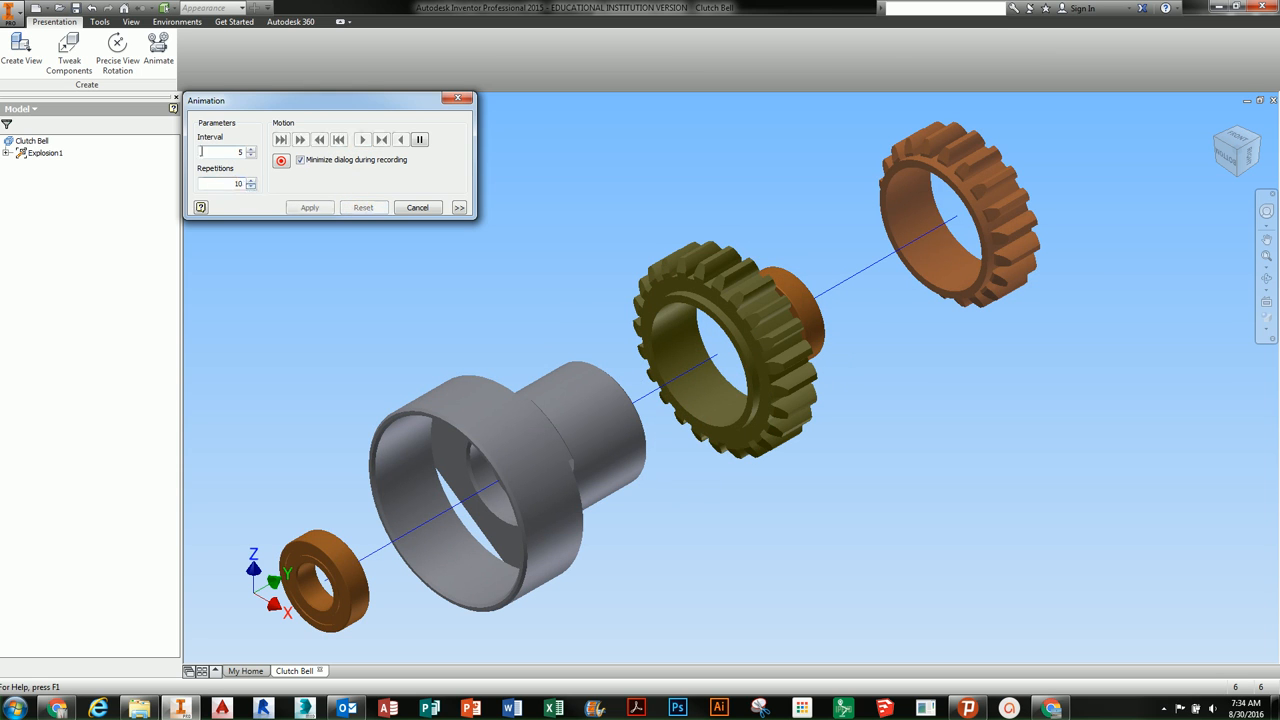
pyautogui.doubleClick(217, 155)
pyautogui.write('1')
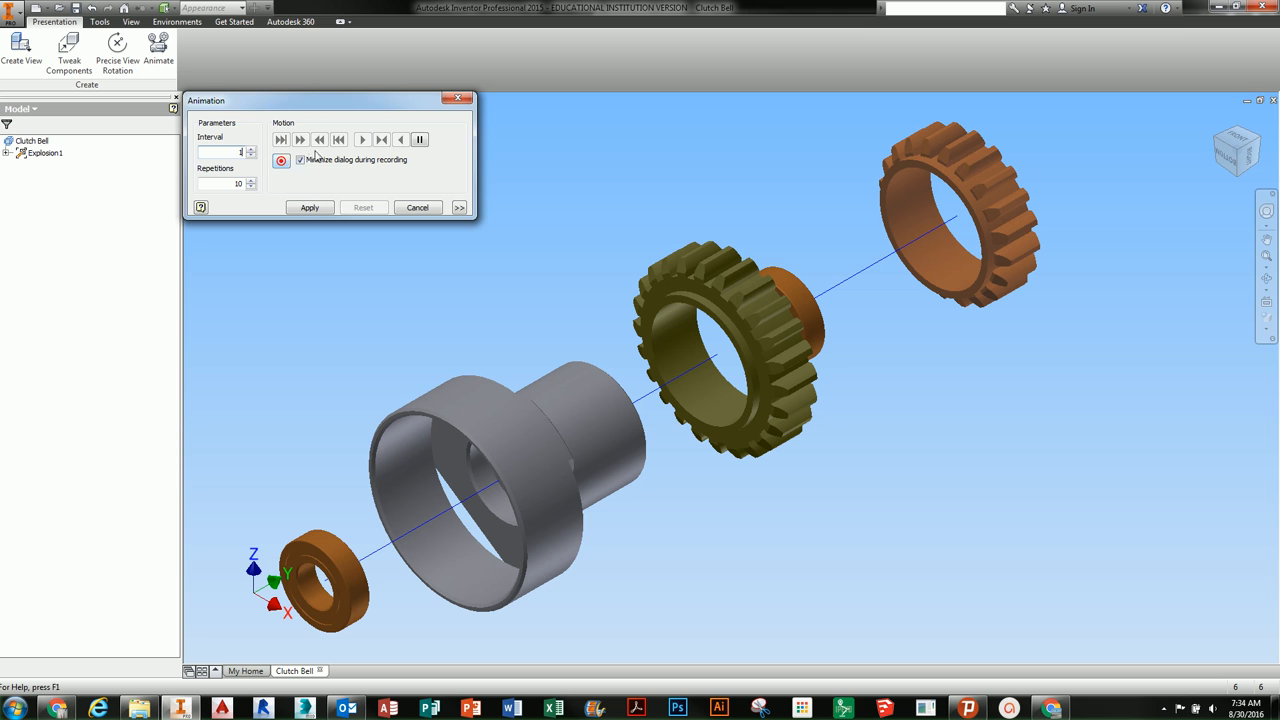
pyautogui.click(310, 207)
pyautogui.click(362, 140)
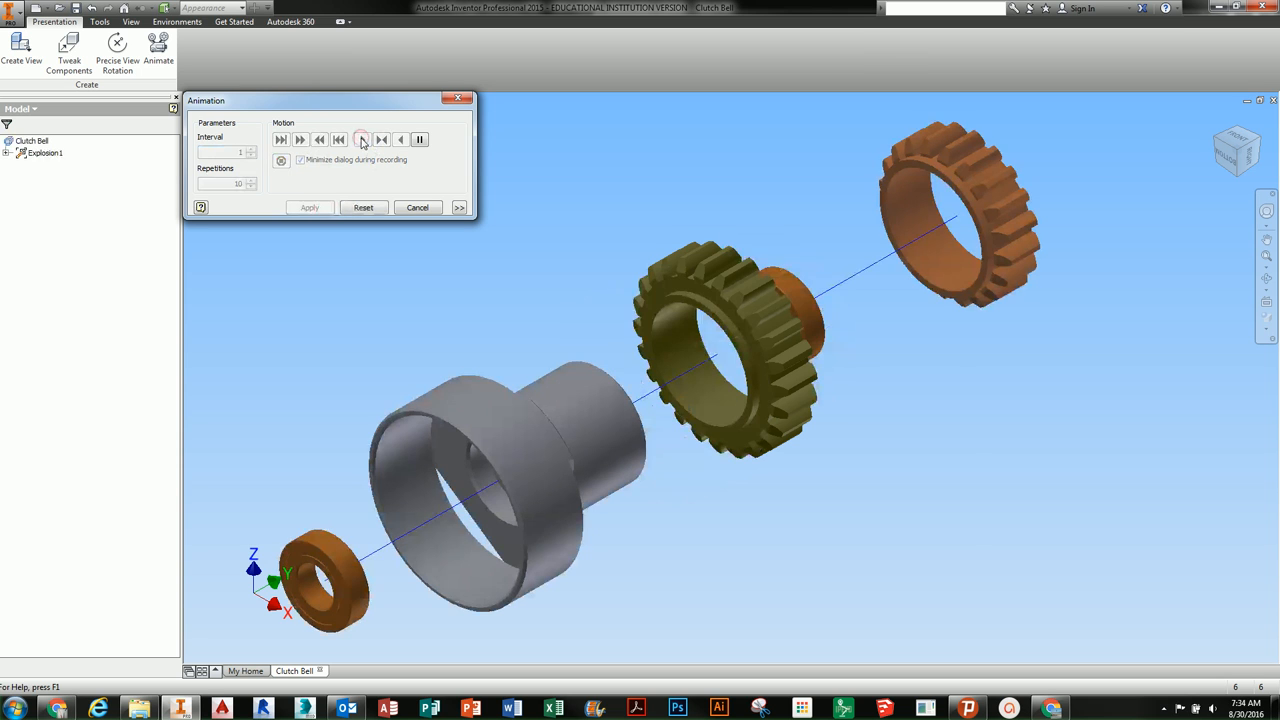
pyautogui.click(353, 207)
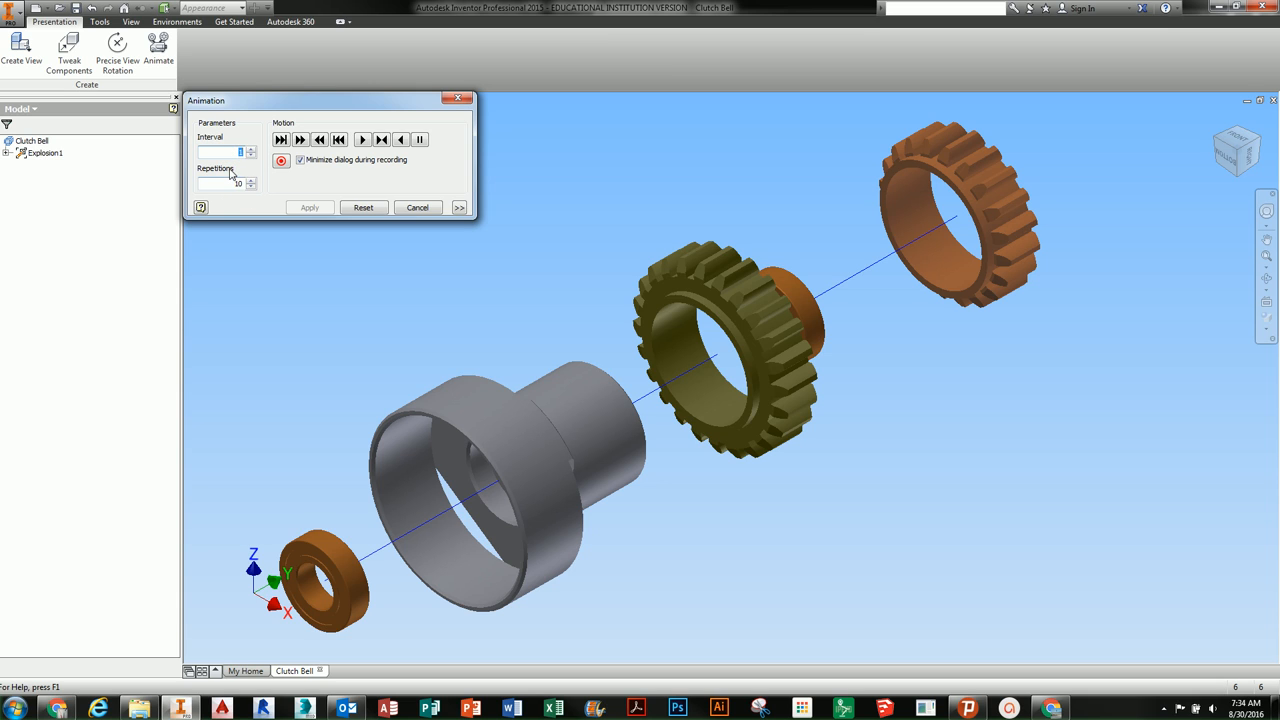
# Step: Set the animation interval to 20 with 2 repetitions, apply it, play it forward and reset
pyautogui.write('20')
pyautogui.press('Tab')
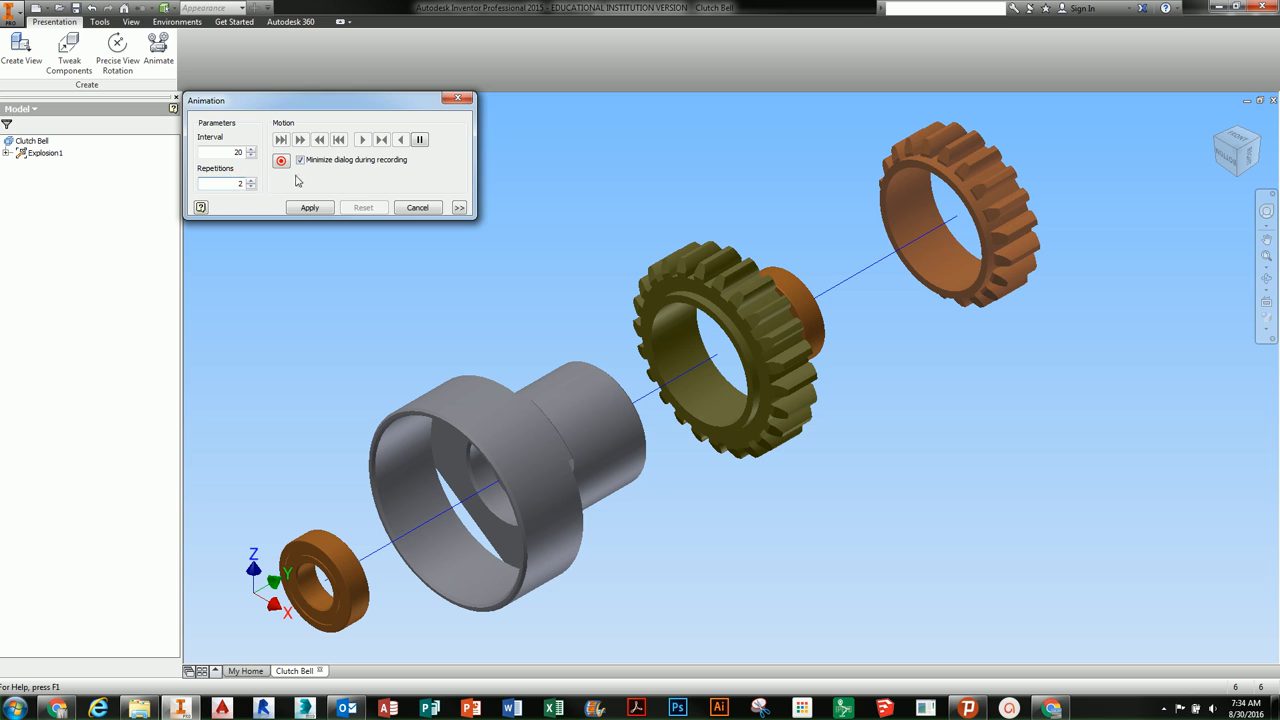
pyautogui.click(316, 208)
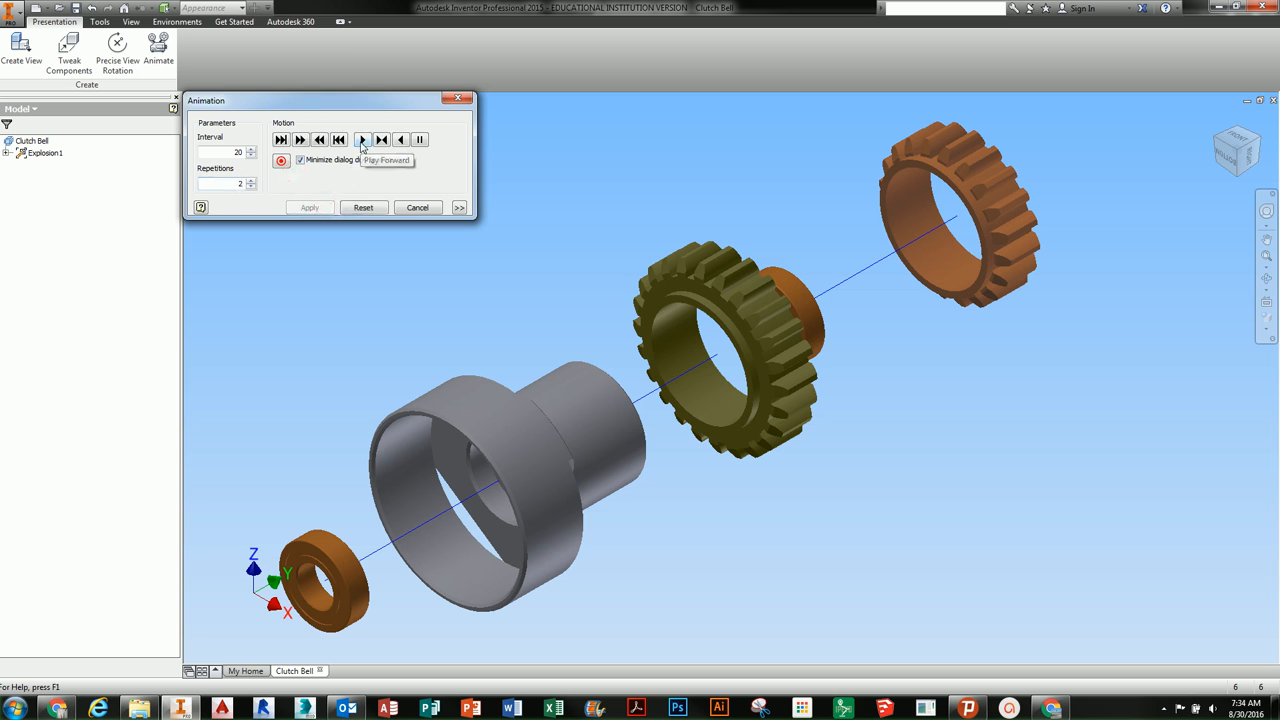
pyautogui.click(362, 140)
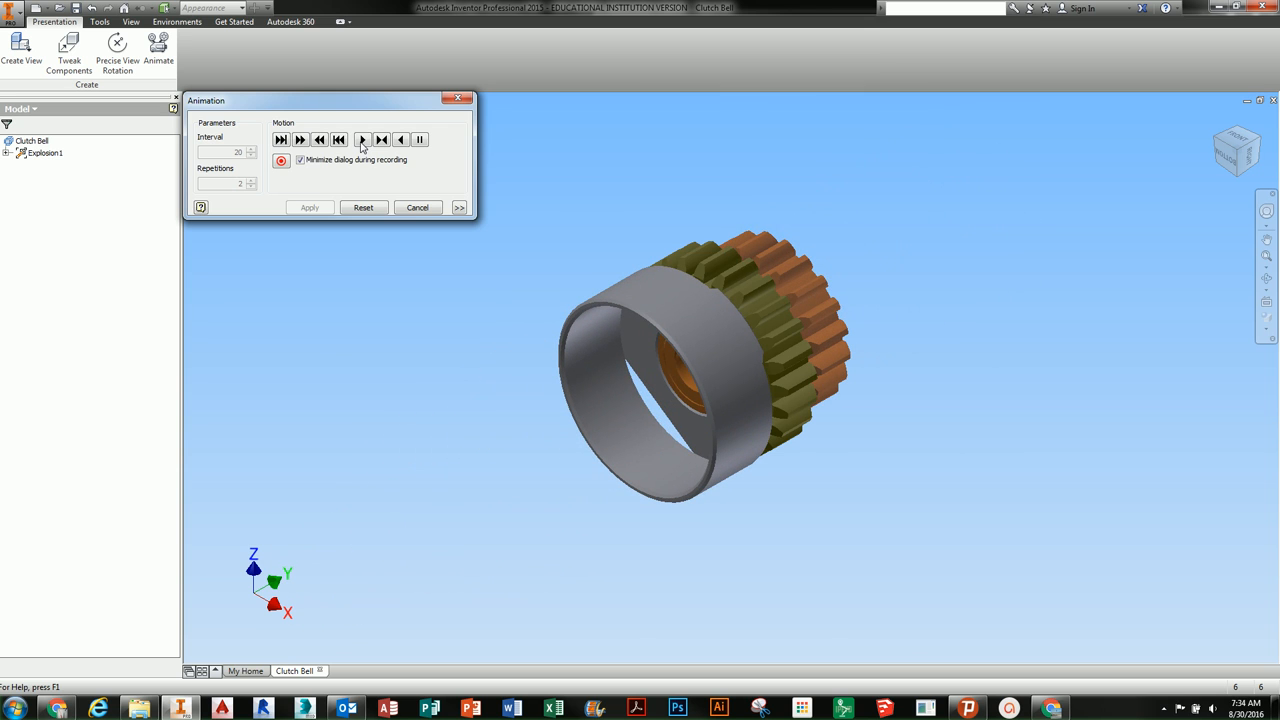
pyautogui.click(362, 208)
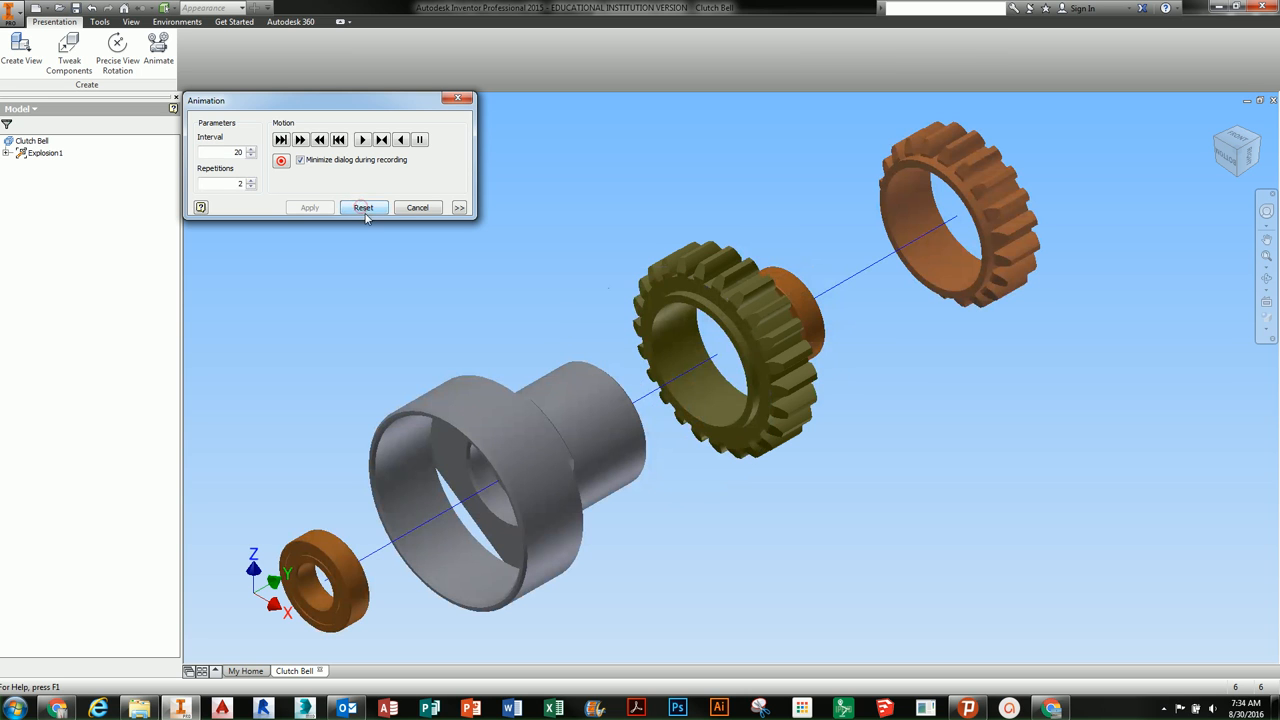
# Step: Expand the animation settings to show the component sequence and set the repetitions to 1
pyautogui.click(459, 208)
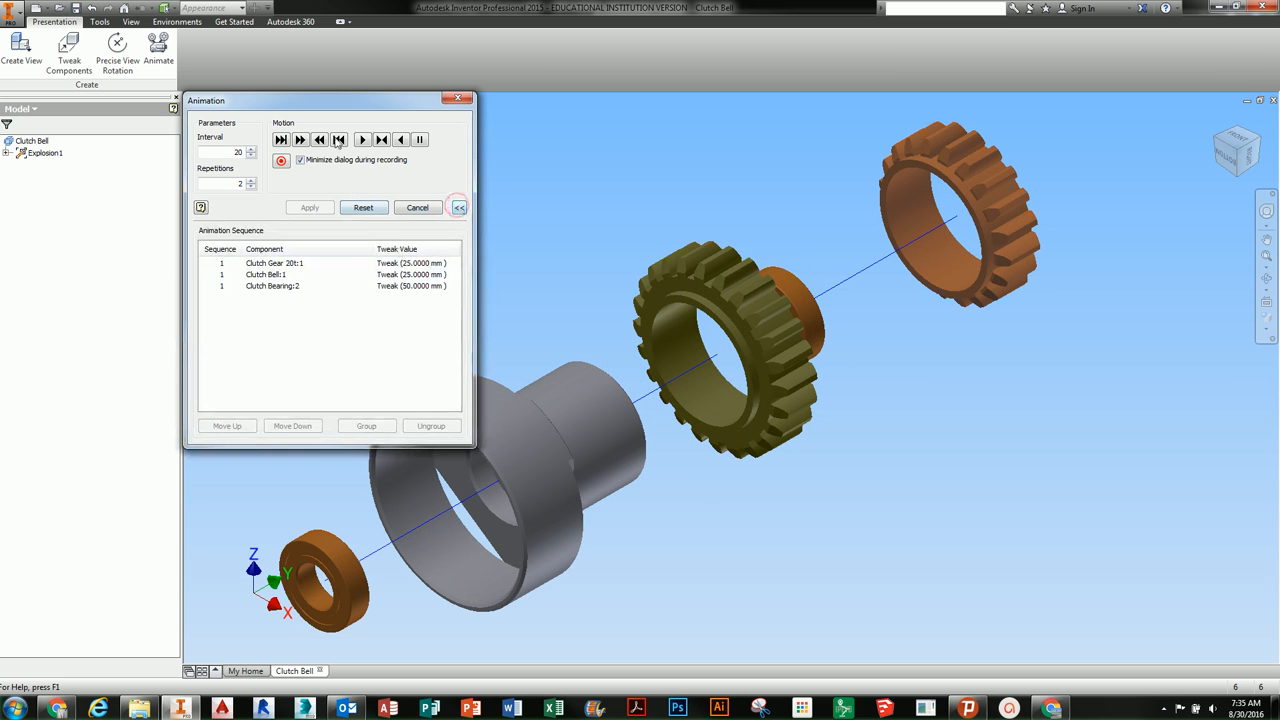
pyautogui.moveTo(302, 110); pyautogui.dragTo(237, 74)
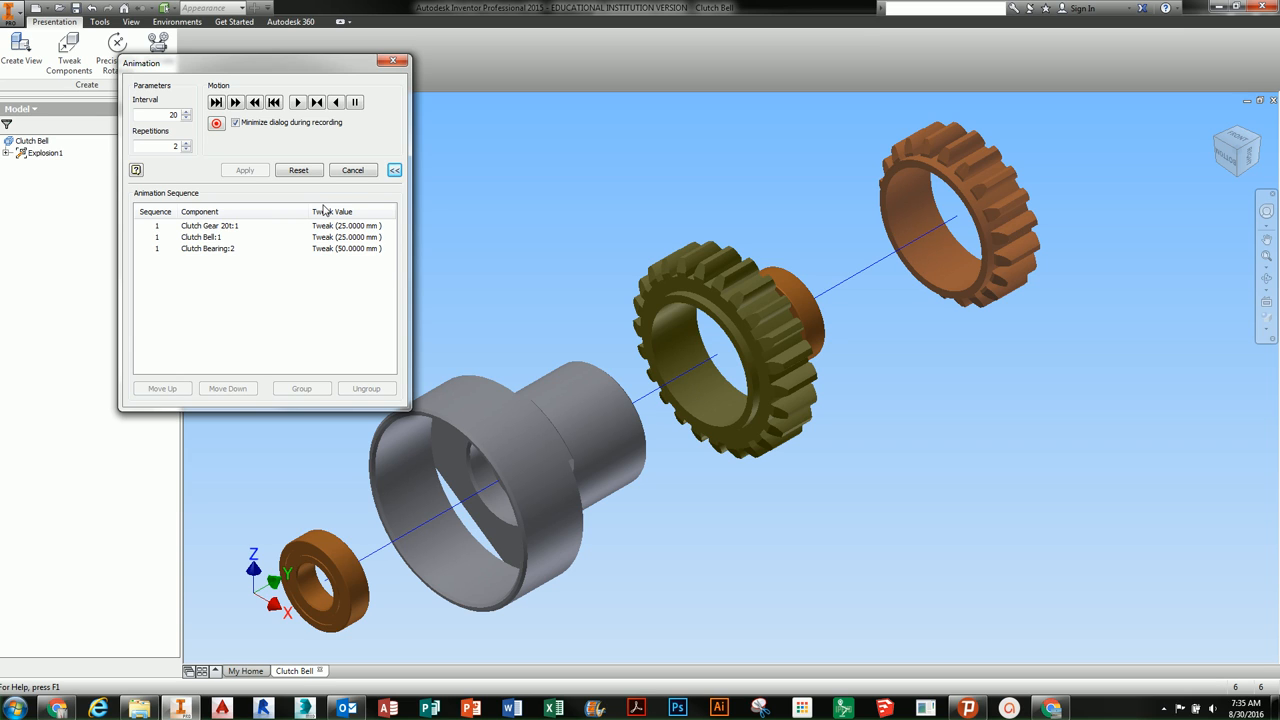
pyautogui.click(167, 115)
pyautogui.click(185, 149)
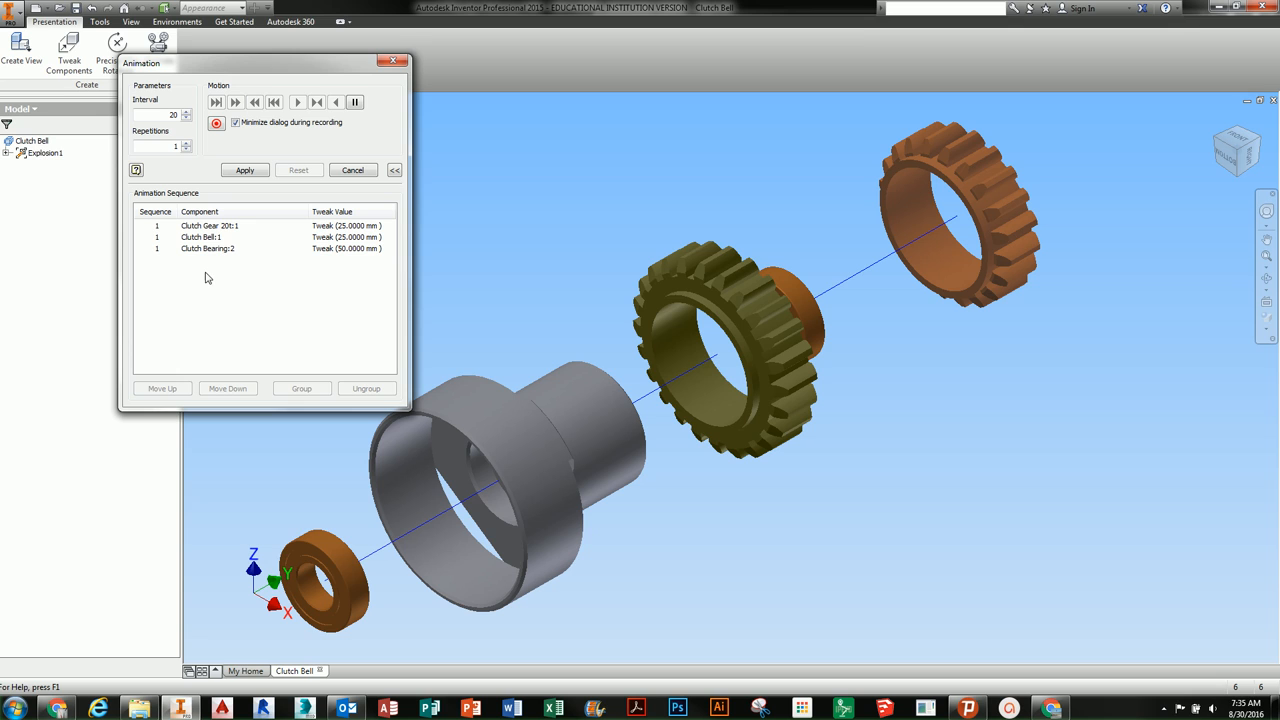
# Step: Ungroup Clutch Gear 20t:1 from the other components in the animation sequence
pyautogui.click(220, 249)
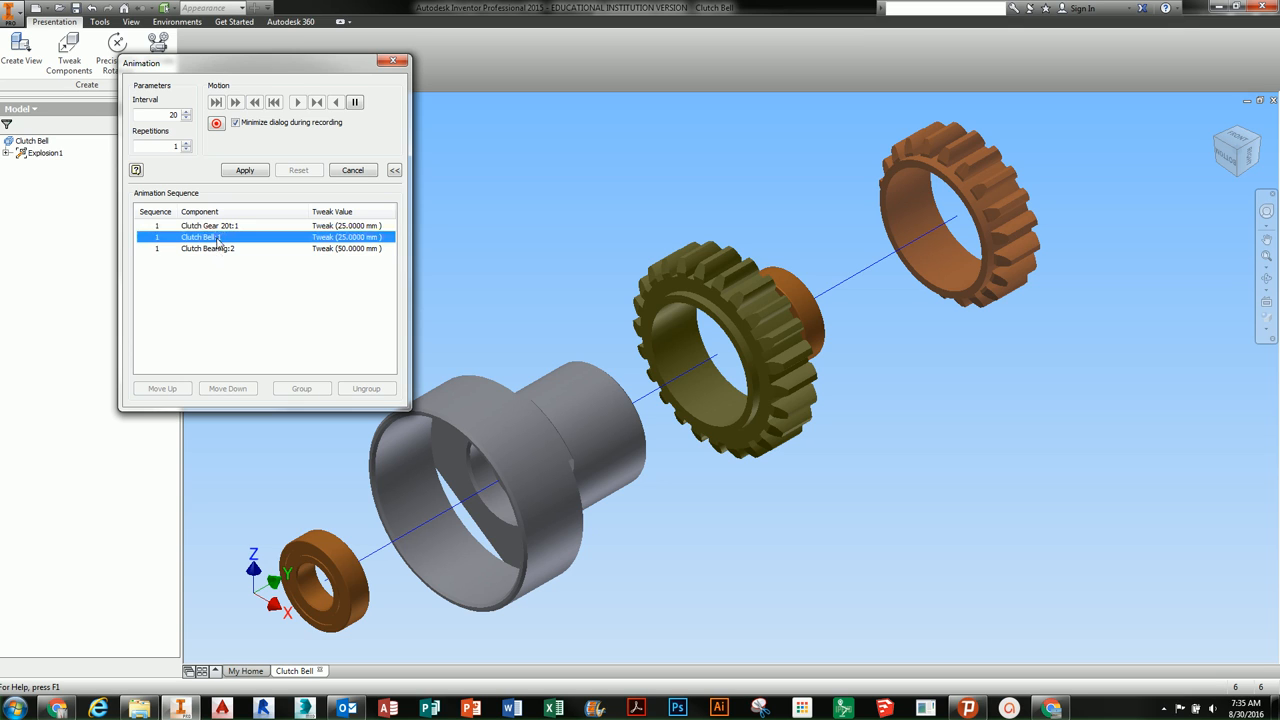
pyautogui.click(216, 226)
pyautogui.click(307, 346)
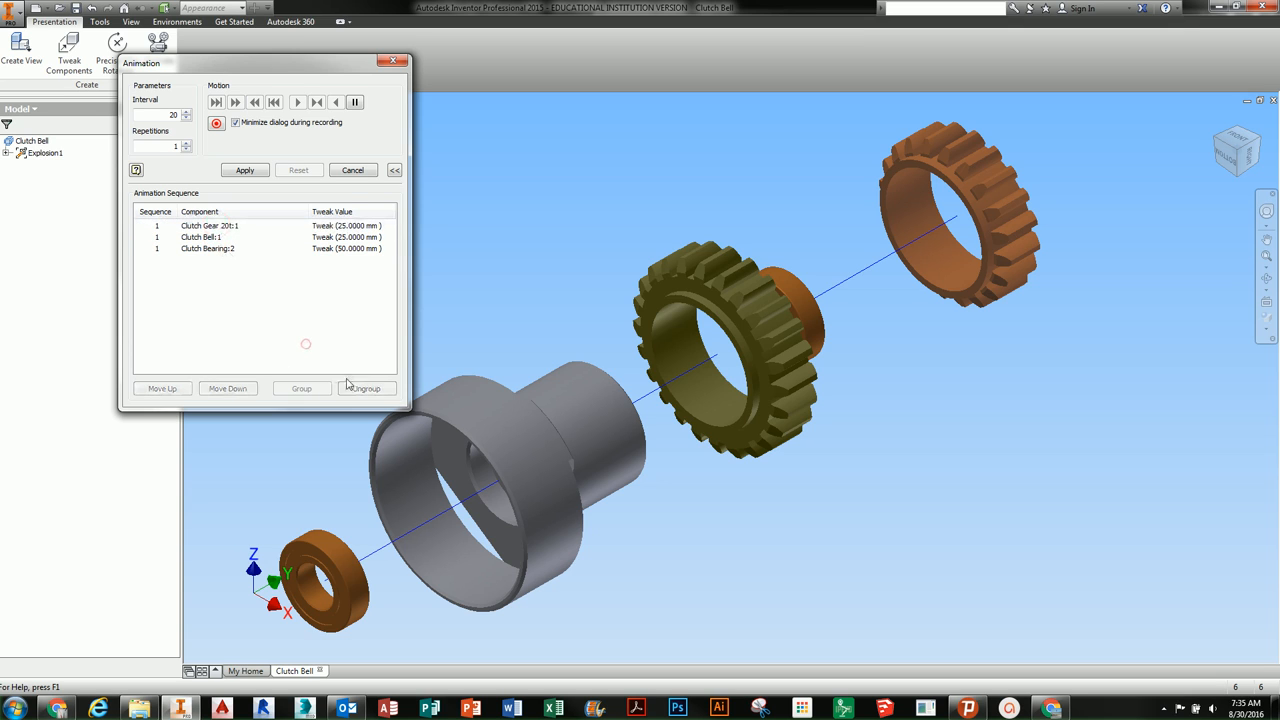
pyautogui.click(230, 227)
pyautogui.click(366, 392)
pyautogui.click(209, 250)
pyautogui.moveTo(209, 252); pyautogui.dragTo(210, 228)
pyautogui.click(228, 299)
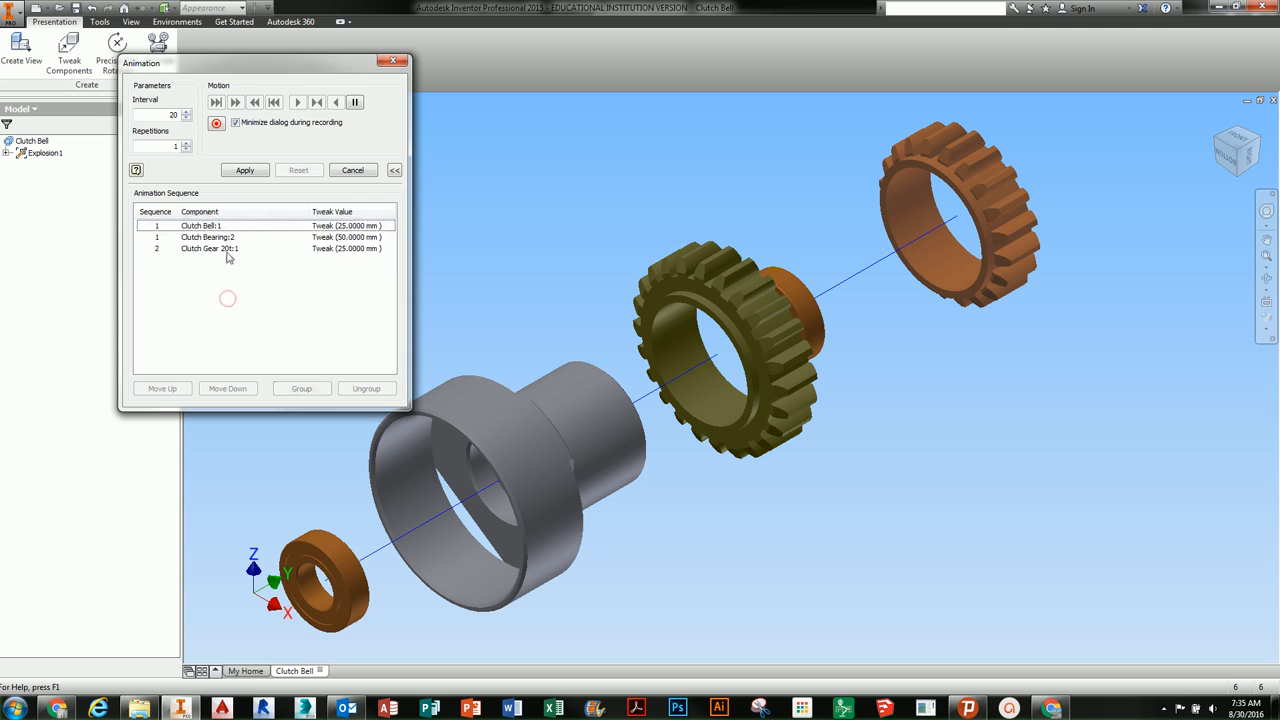
# Step: Ungroup Clutch Bell:1 from Clutch Bearing:2 to give each component its own sequence number
pyautogui.click(230, 250)
pyautogui.click(228, 239)
pyautogui.click(219, 228)
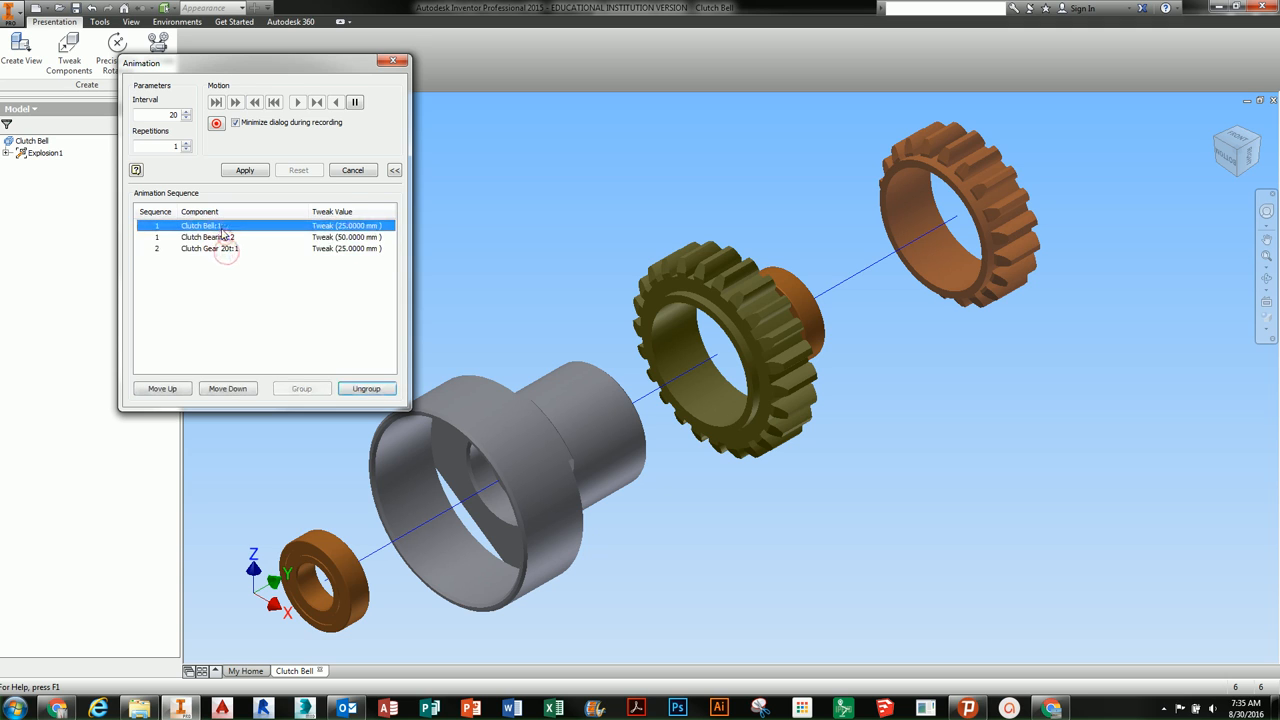
pyautogui.click(364, 389)
pyautogui.click(217, 238)
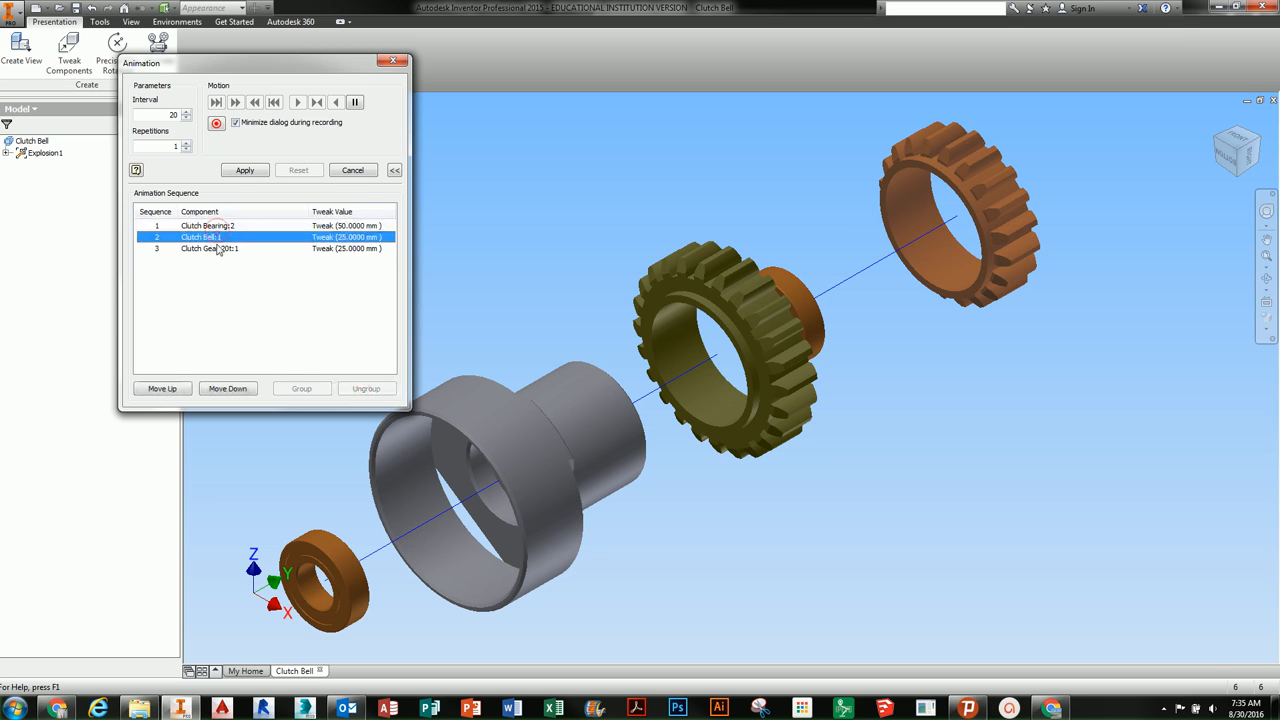
pyautogui.click(215, 248)
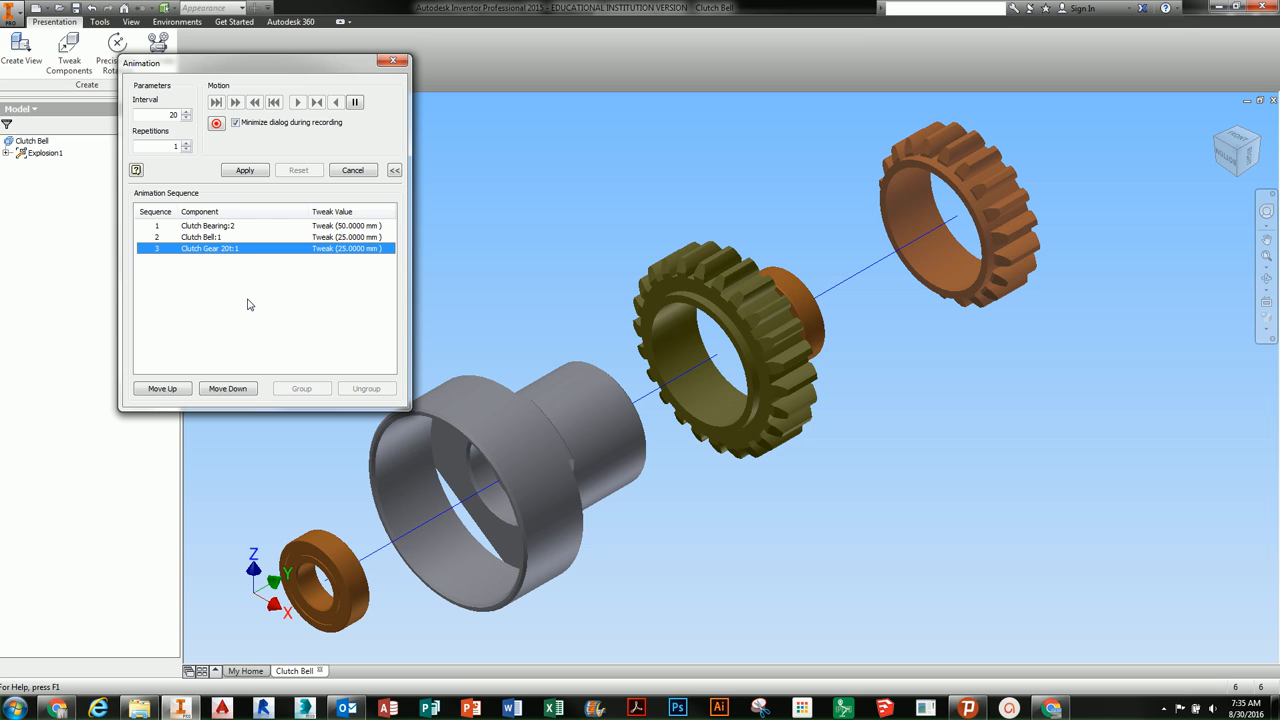
pyautogui.click(208, 228)
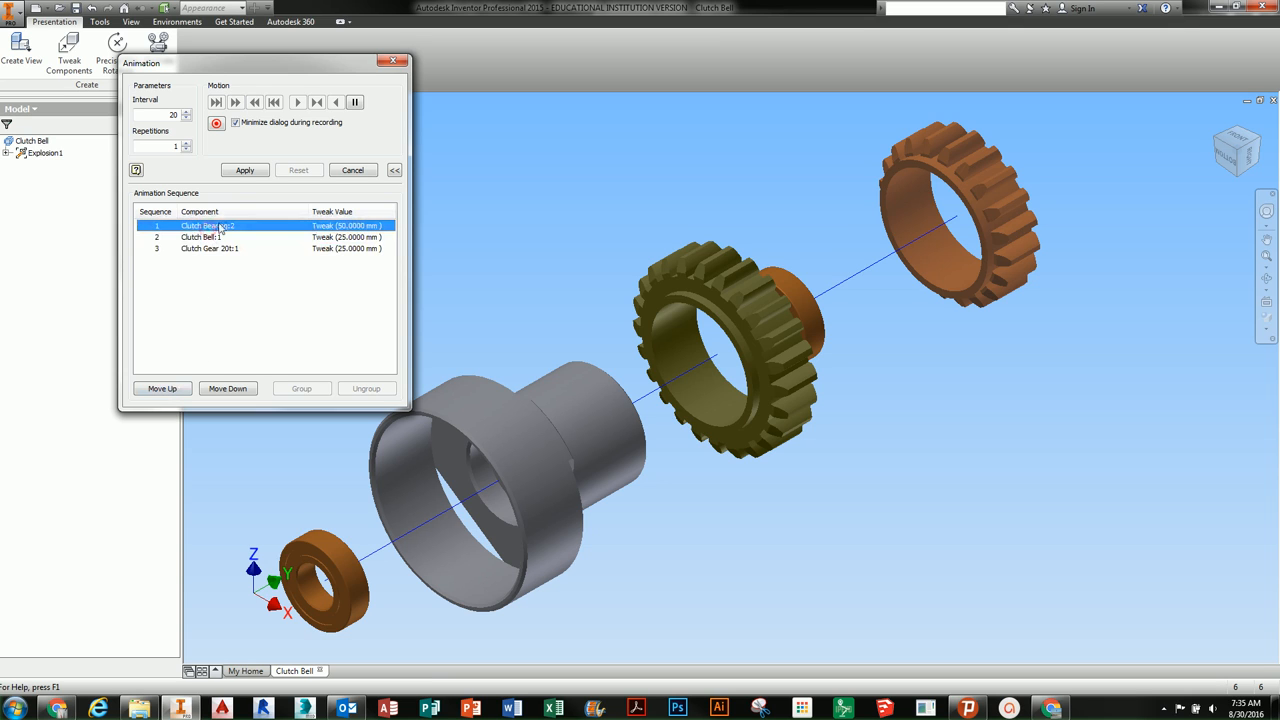
# Step: Apply the animation sequence, and group Clutch Bell:1 with Clutch Gear 20t:1 under sequence 2
pyautogui.click(241, 172)
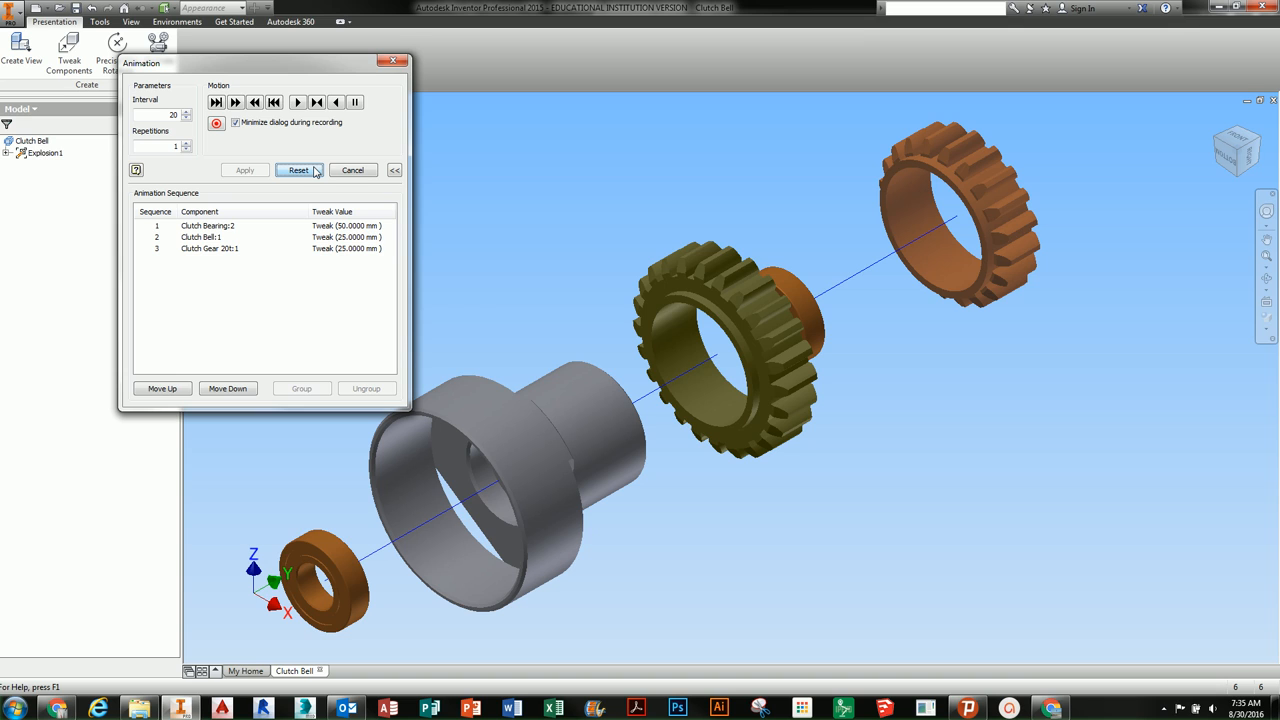
pyautogui.click(225, 249)
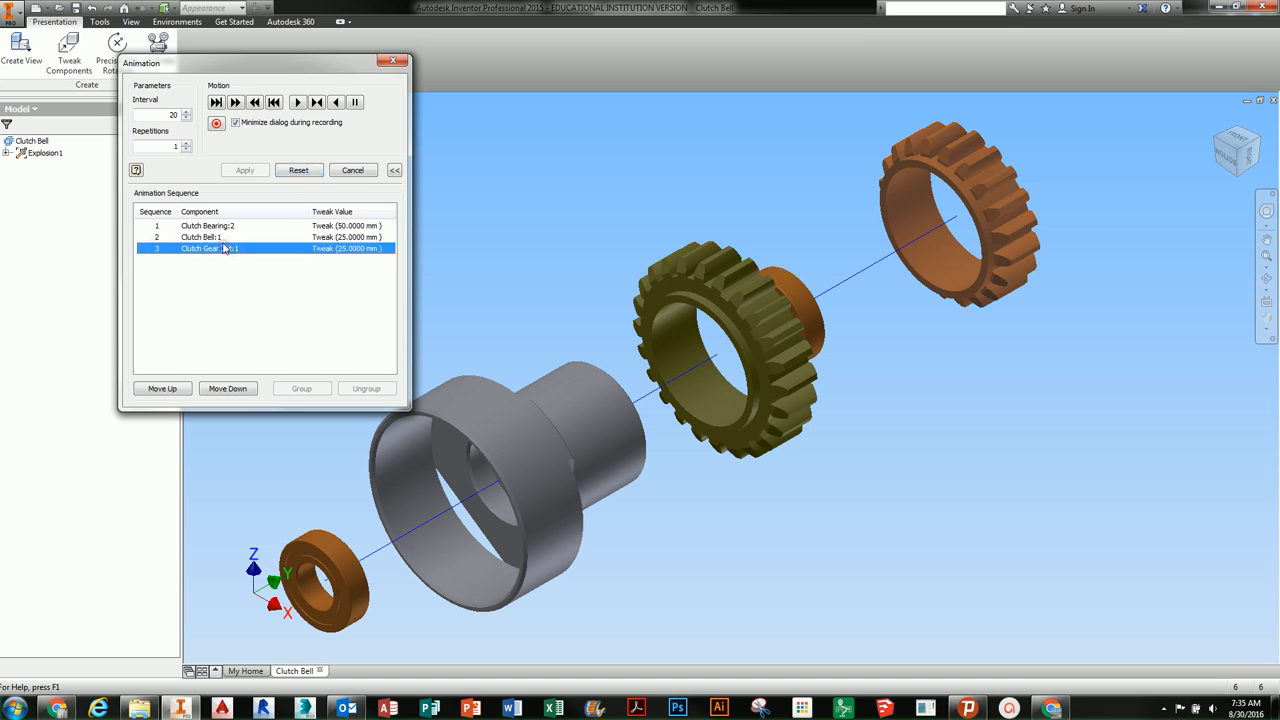
pyautogui.keyDown('ctrl'); pyautogui.click(215, 238); pyautogui.keyUp('ctrl')
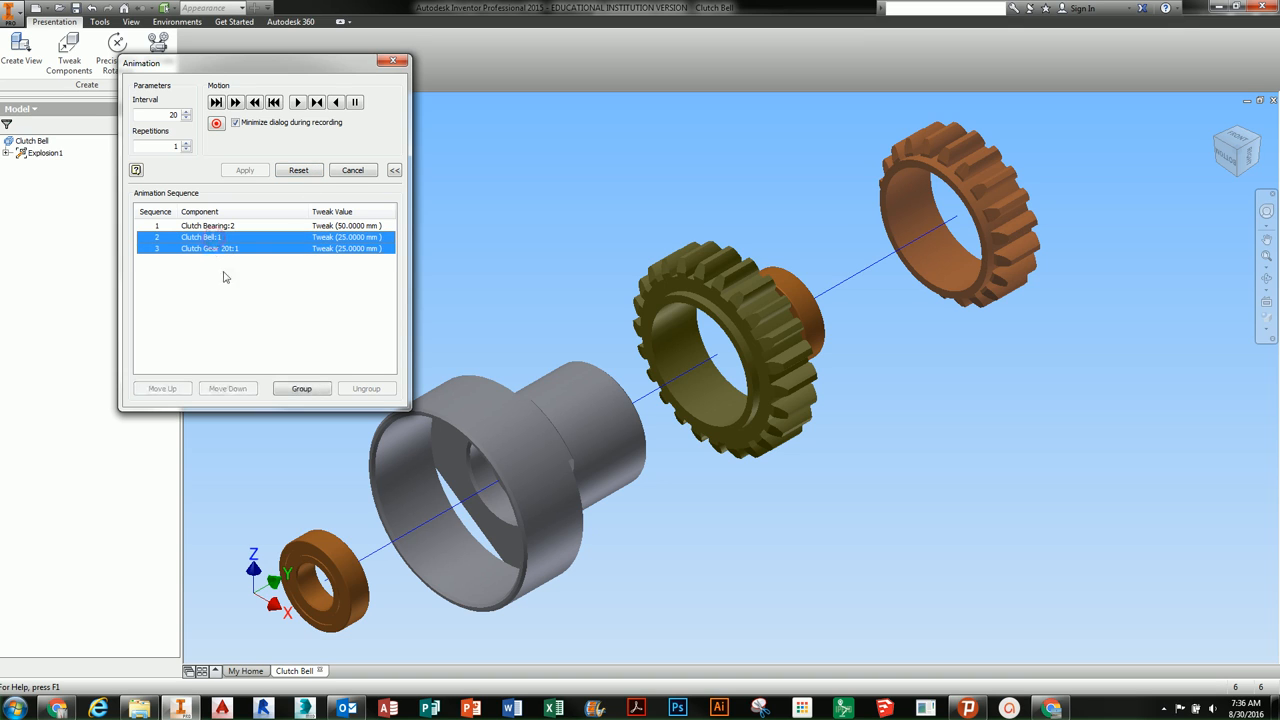
pyautogui.click(301, 389)
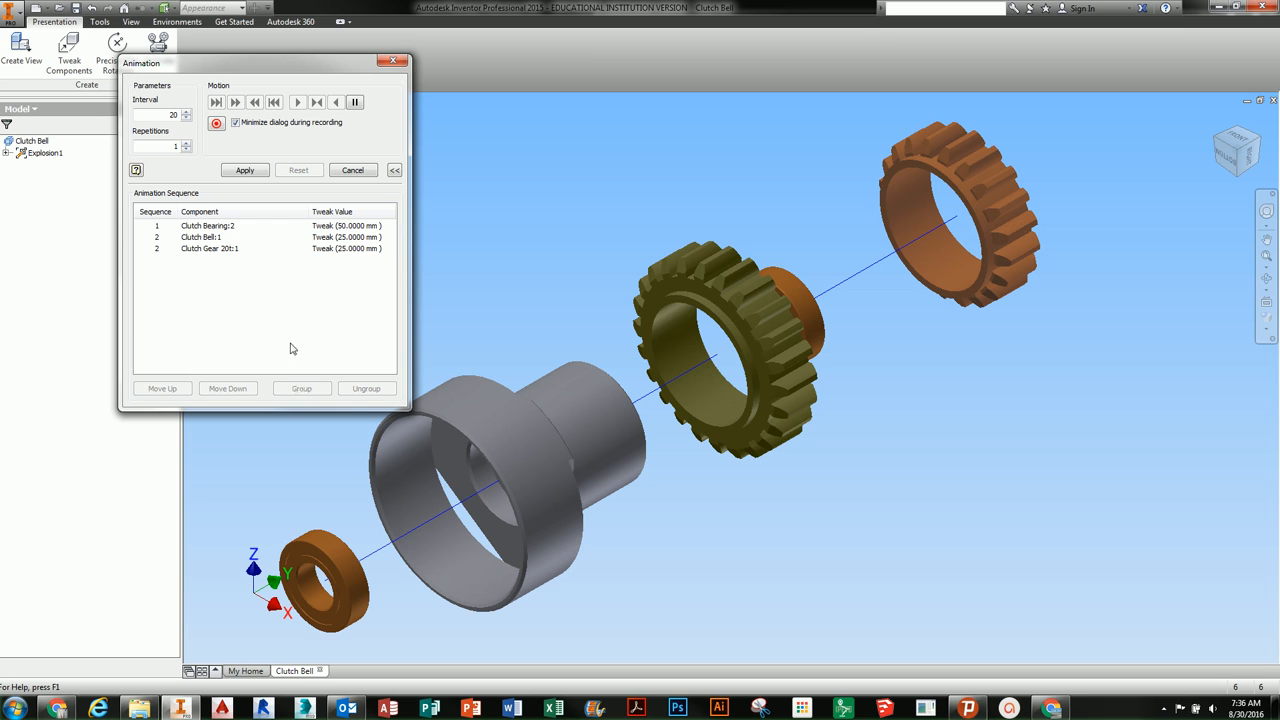
# Step: Apply the grouping of Clutch Bell:1 and Clutch Gear 20t:1, and play the animation forward
pyautogui.click(245, 170)
pyautogui.click(306, 104)
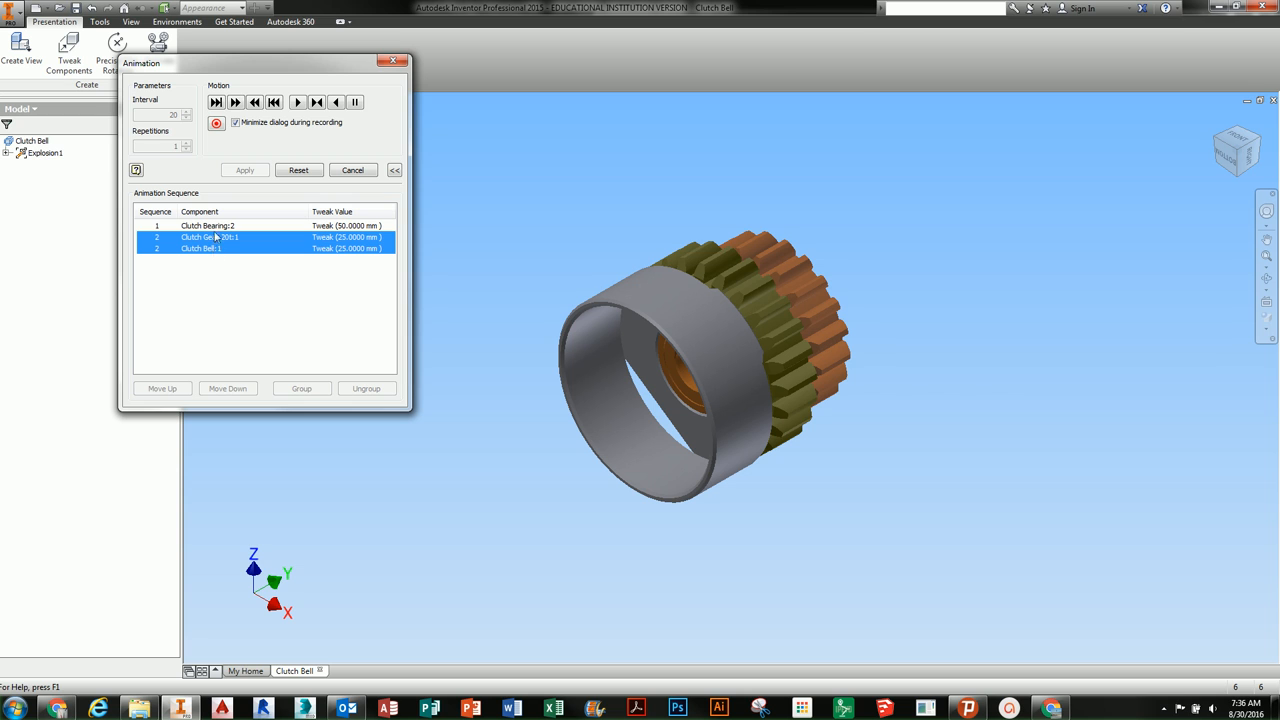
pyautogui.click(298, 103)
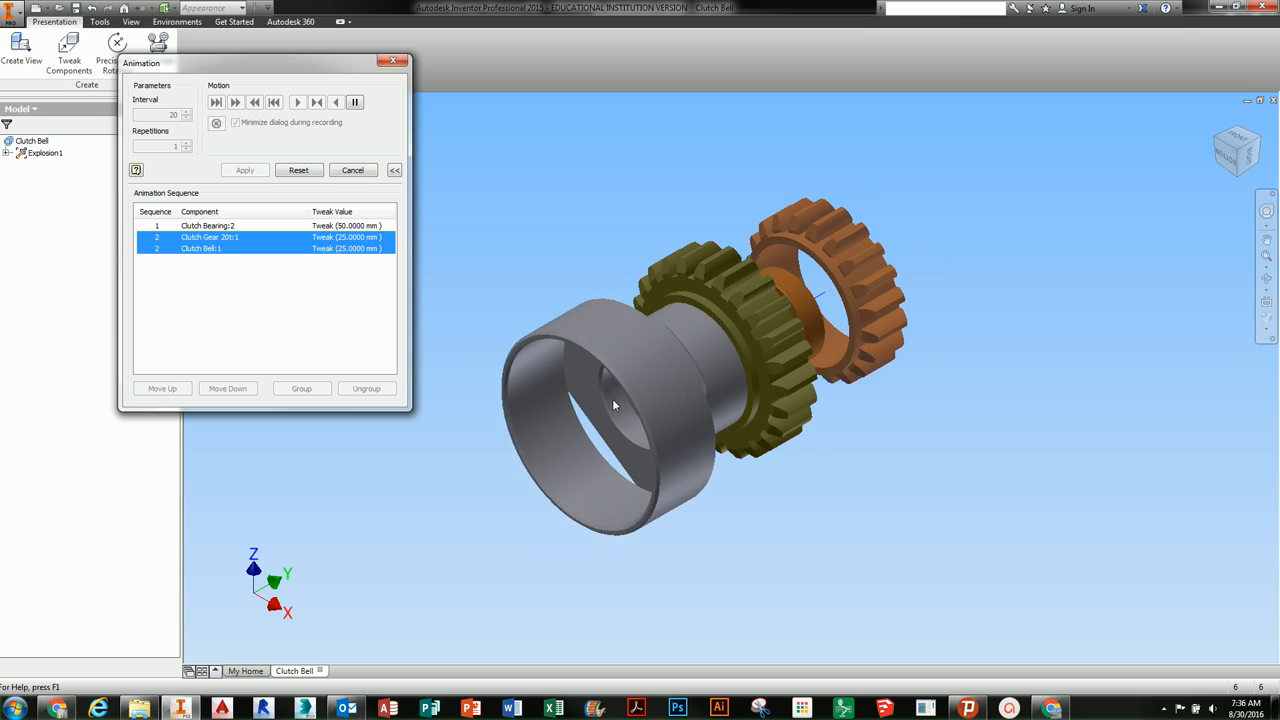
# Step: Reset the animation and ungroup Clutch Gear 20t:1 from Clutch Bell:1 in the sequence
pyautogui.click(240, 287)
pyautogui.keyDown('shift'); pyautogui.click(227, 222); pyautogui.keyUp('shift')
pyautogui.keyDown('shift'); pyautogui.click(227, 250); pyautogui.keyUp('shift')
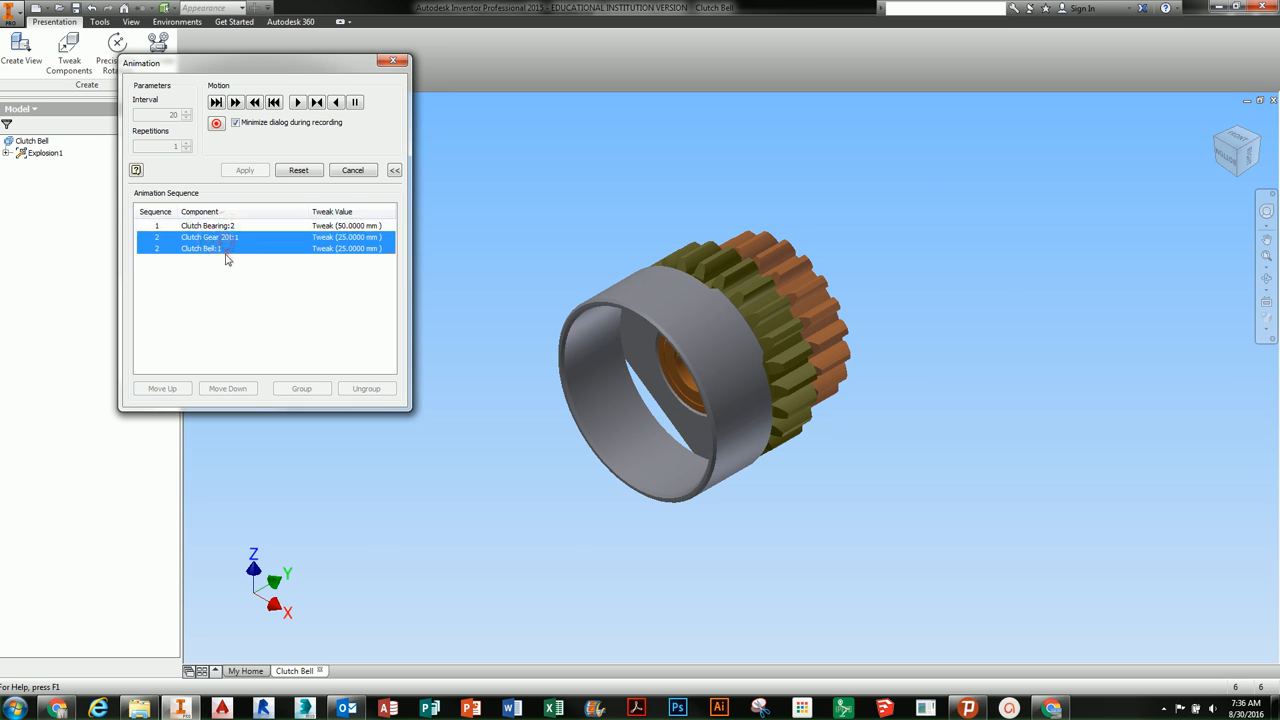
pyautogui.click(298, 170)
pyautogui.click(306, 237)
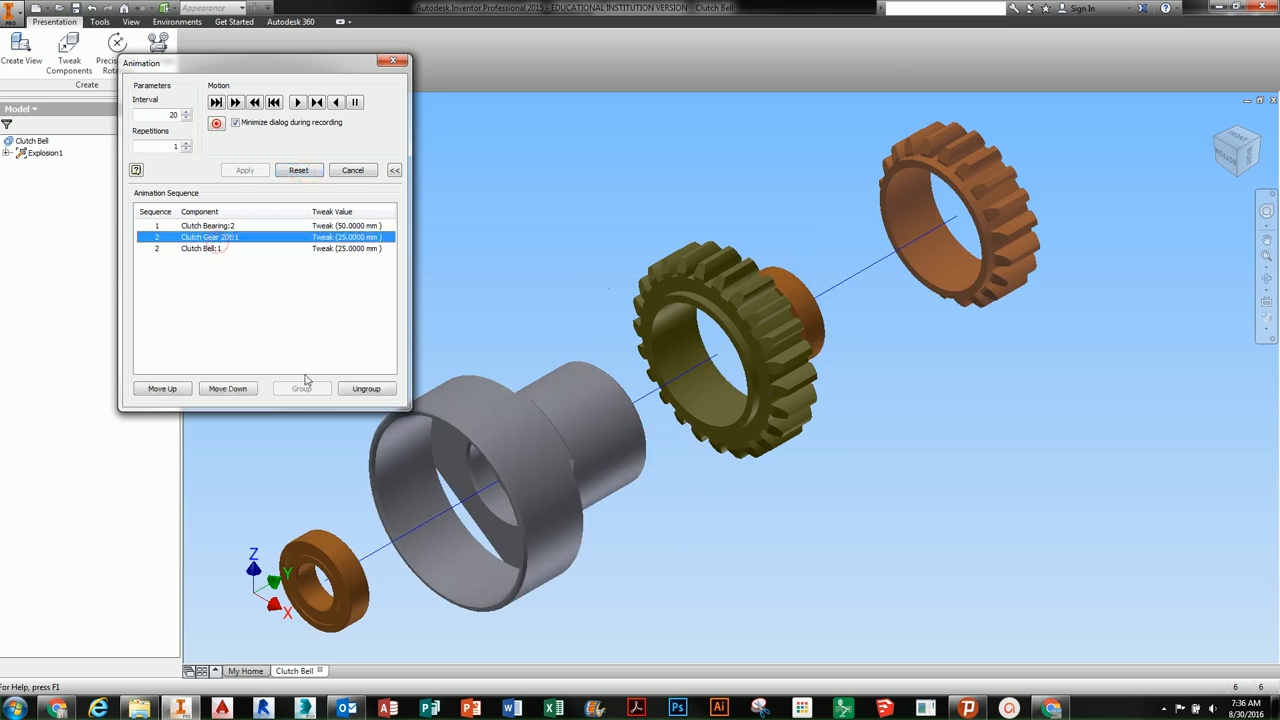
pyautogui.click(375, 394)
pyautogui.click(236, 248)
pyautogui.click(220, 228)
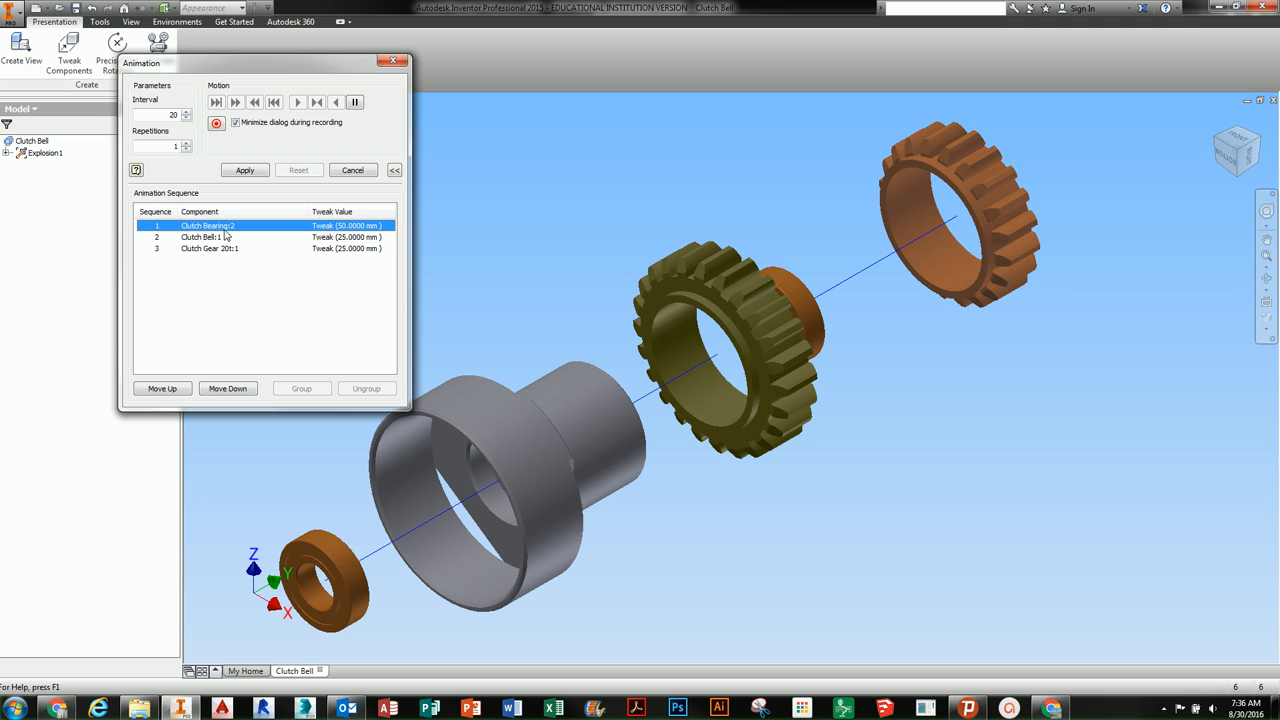
# Step: Reorder the animation sequence to Clutch Gear 20t:1 first, Clutch Bearing:2 second and Clutch Bell:1 third
pyautogui.click(216, 238)
pyautogui.click(162, 388)
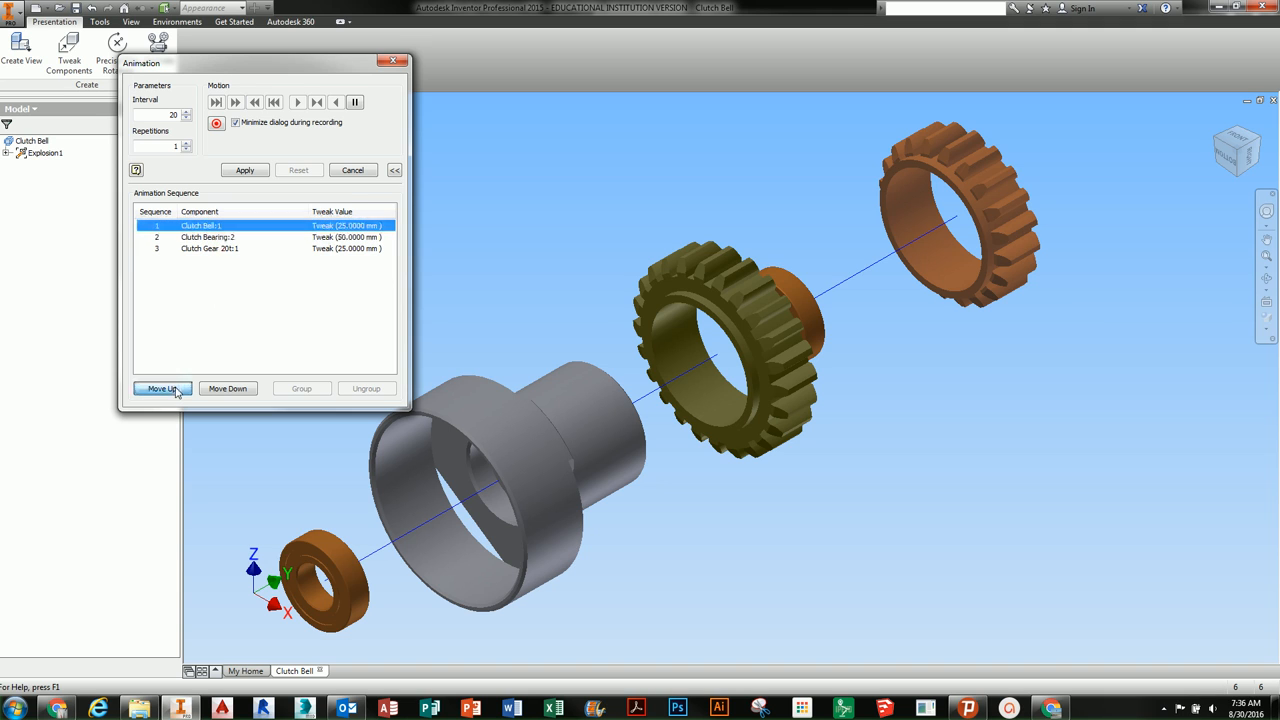
pyautogui.click(210, 238)
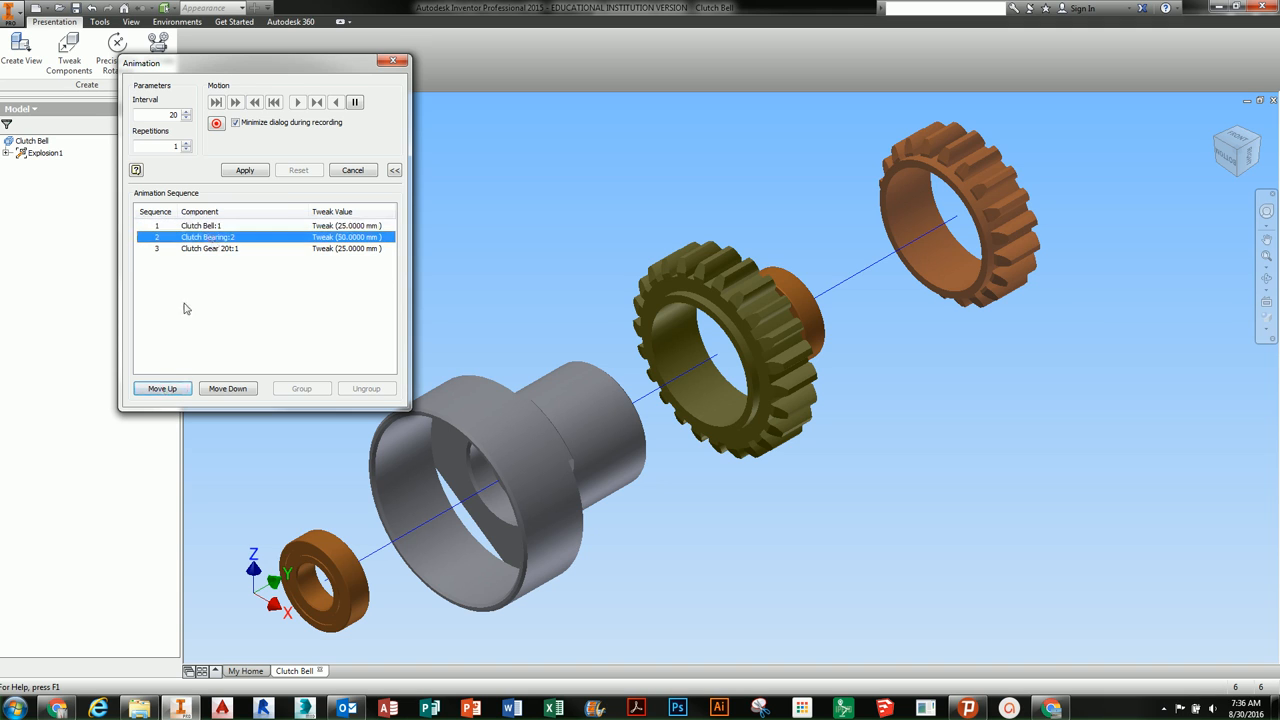
pyautogui.click(162, 388)
pyautogui.click(205, 248)
pyautogui.click(164, 389)
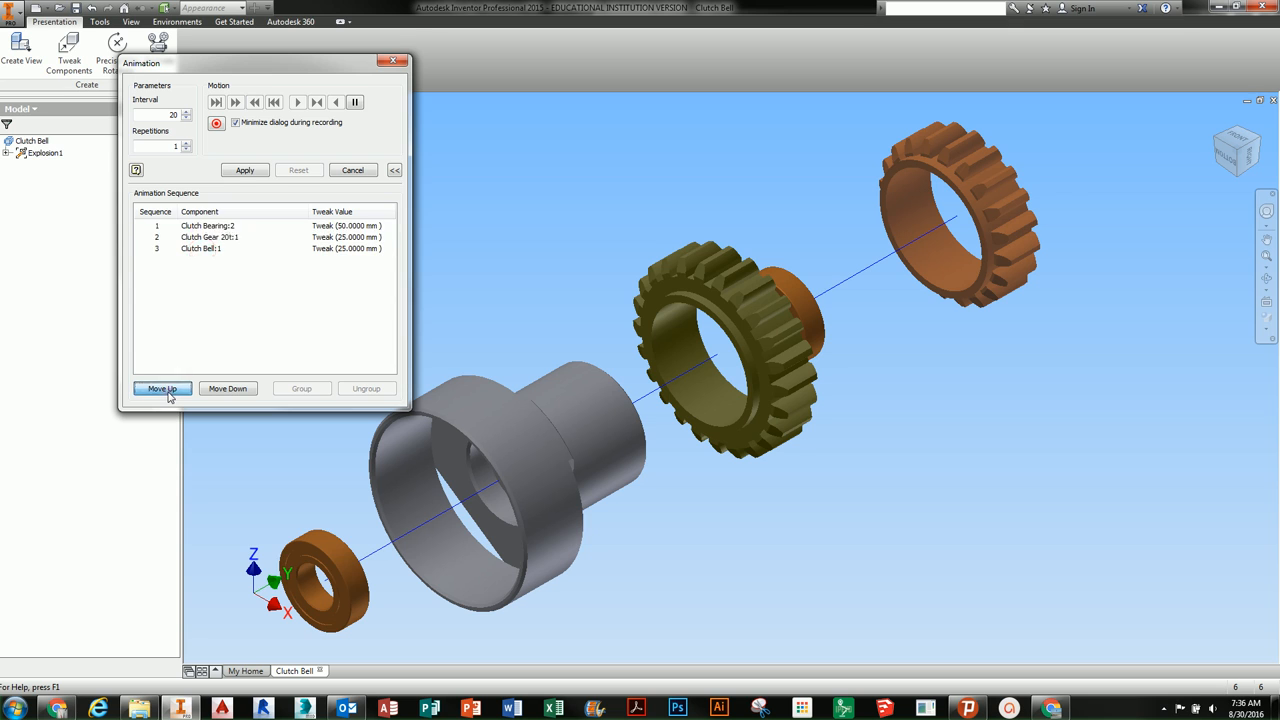
pyautogui.click(164, 389)
# Step: Apply the reordered animation sequence, play it forward and reset it
pyautogui.click(245, 170)
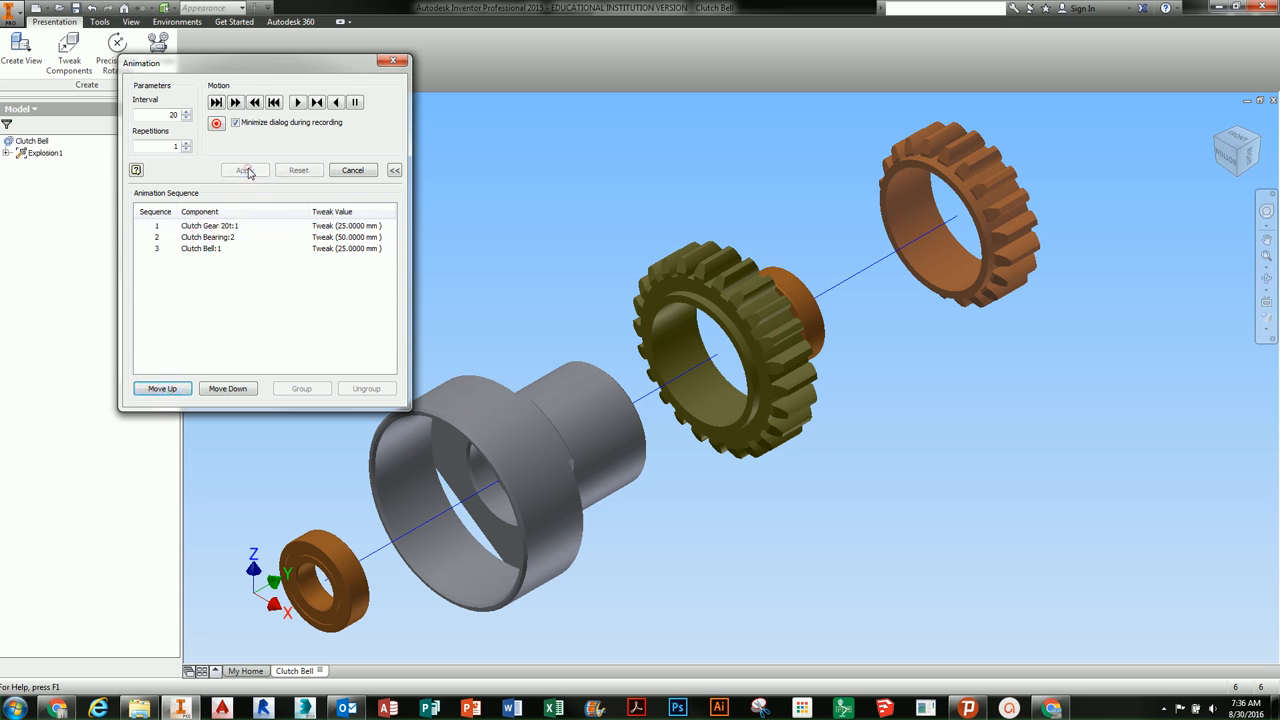
pyautogui.click(297, 102)
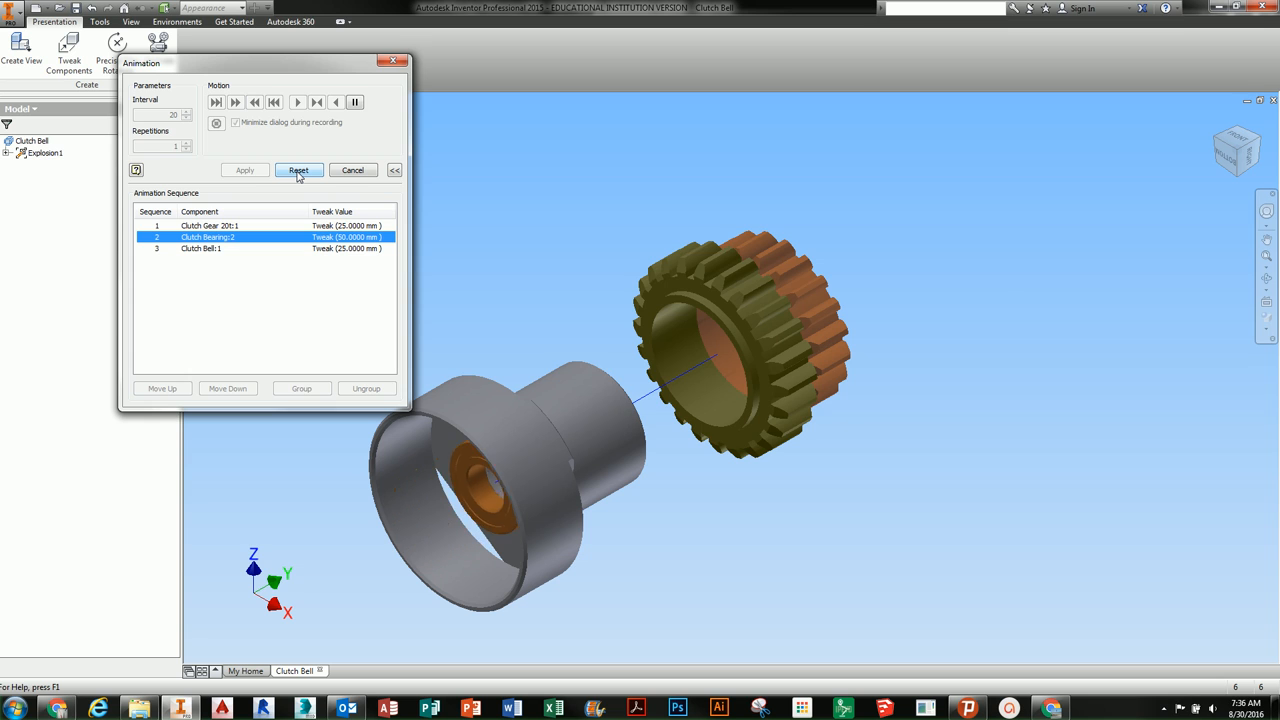
pyautogui.click(298, 171)
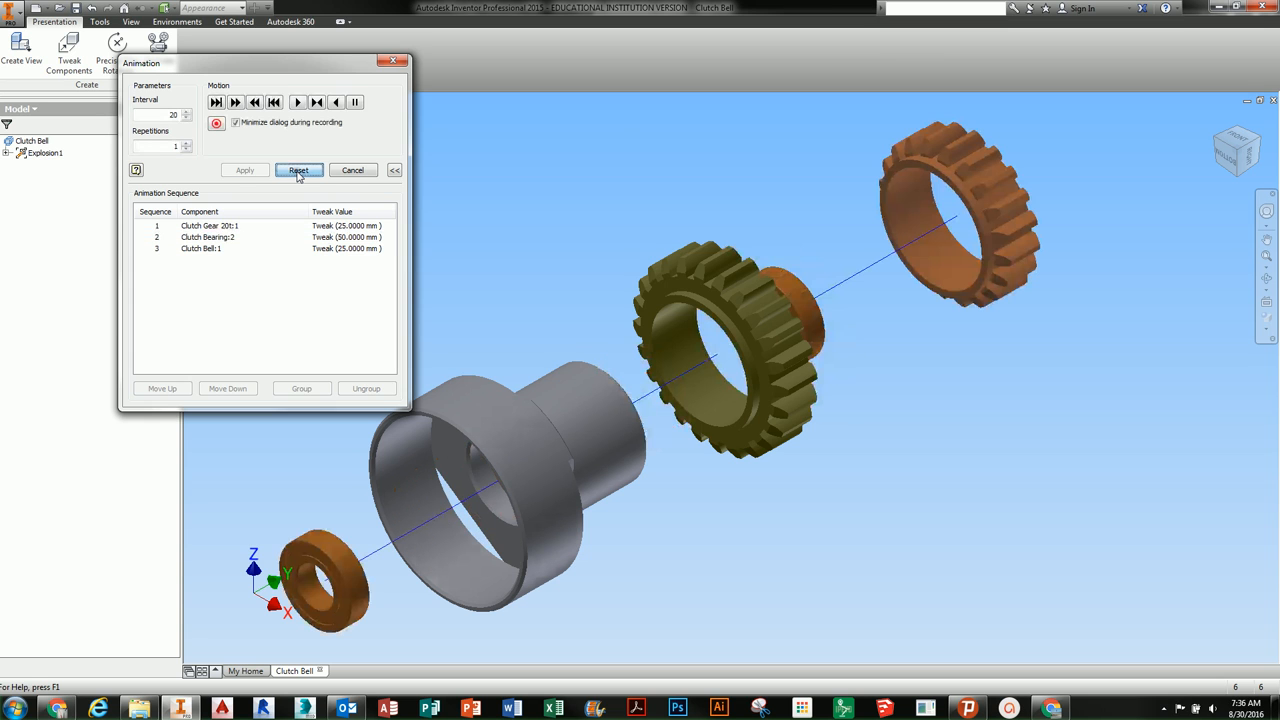
# Step: Move Clutch Bearing:2 to the start of the animation sequence and group it with Clutch Bell:1 as sequence 1
pyautogui.click(210, 237)
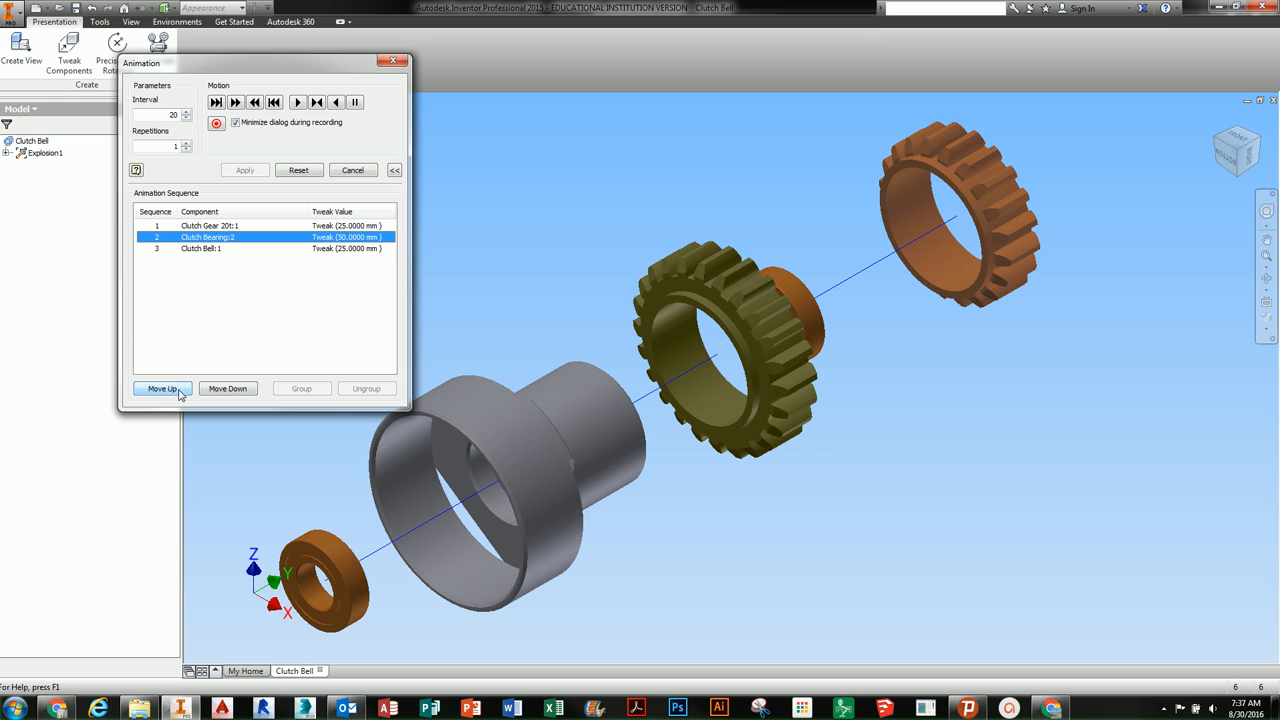
pyautogui.click(180, 392)
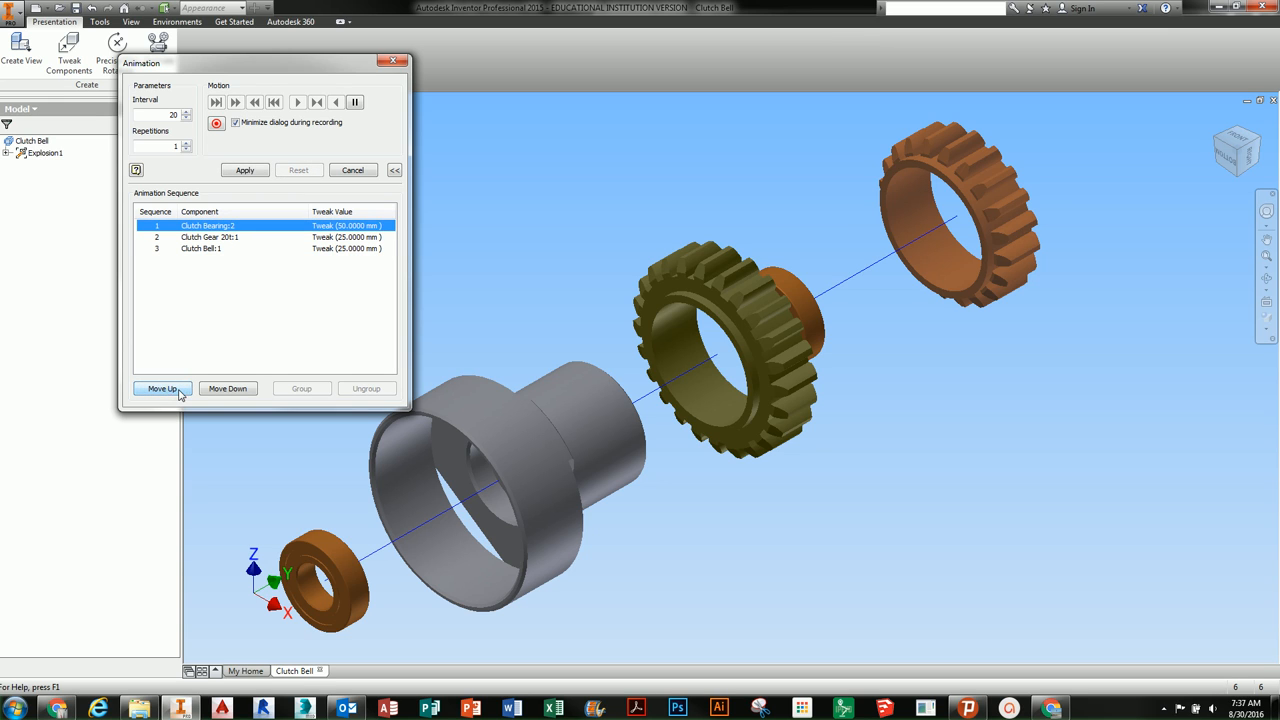
pyautogui.click(211, 250)
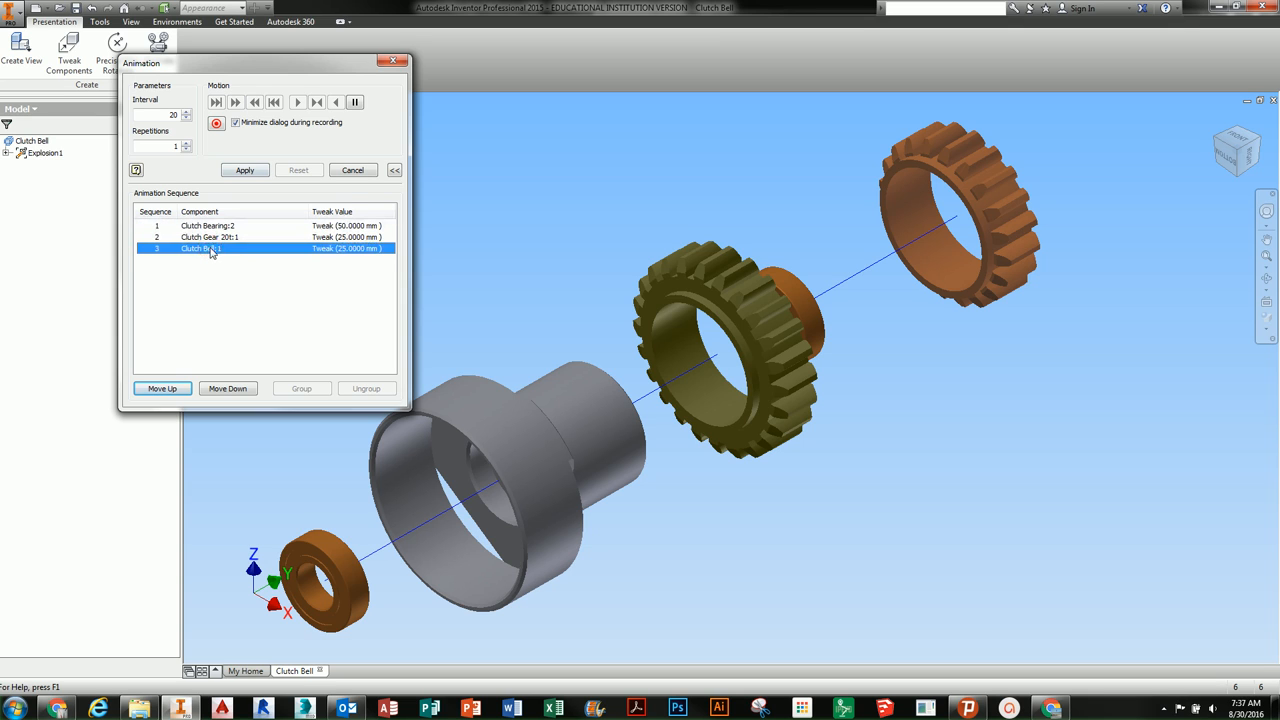
pyautogui.keyDown('ctrl'); pyautogui.click(208, 226); pyautogui.keyUp('ctrl')
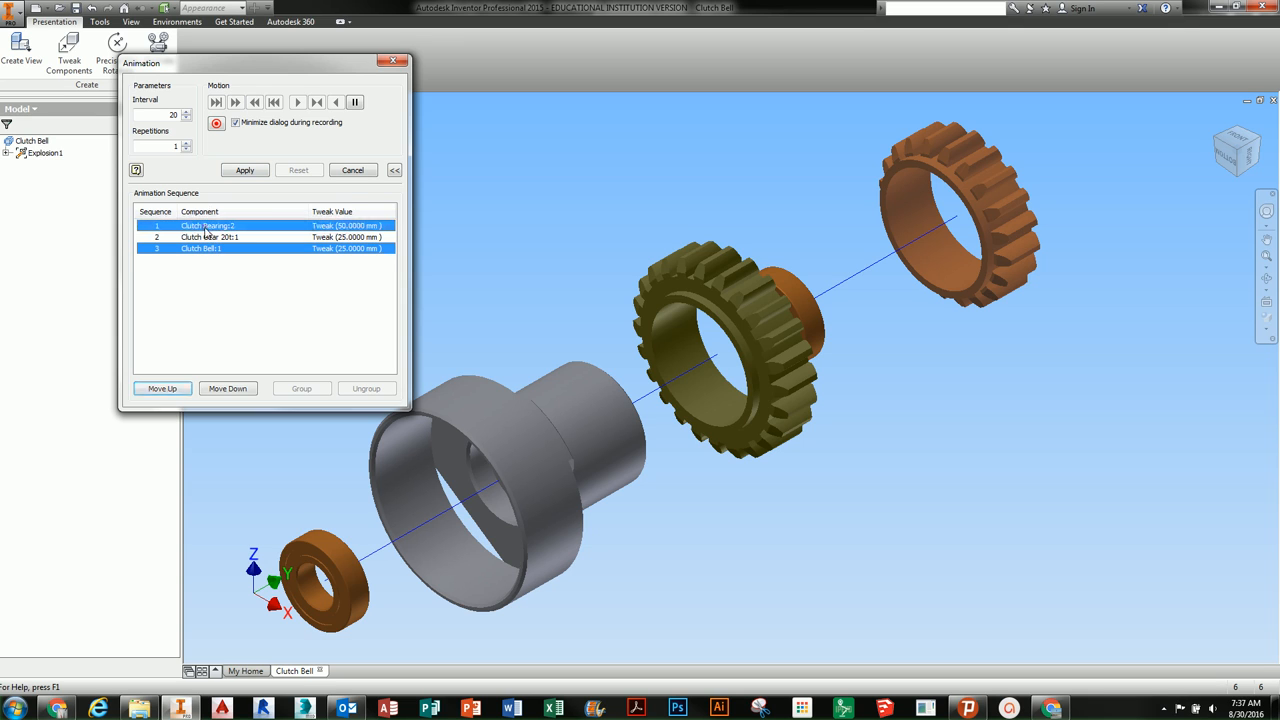
pyautogui.click(303, 389)
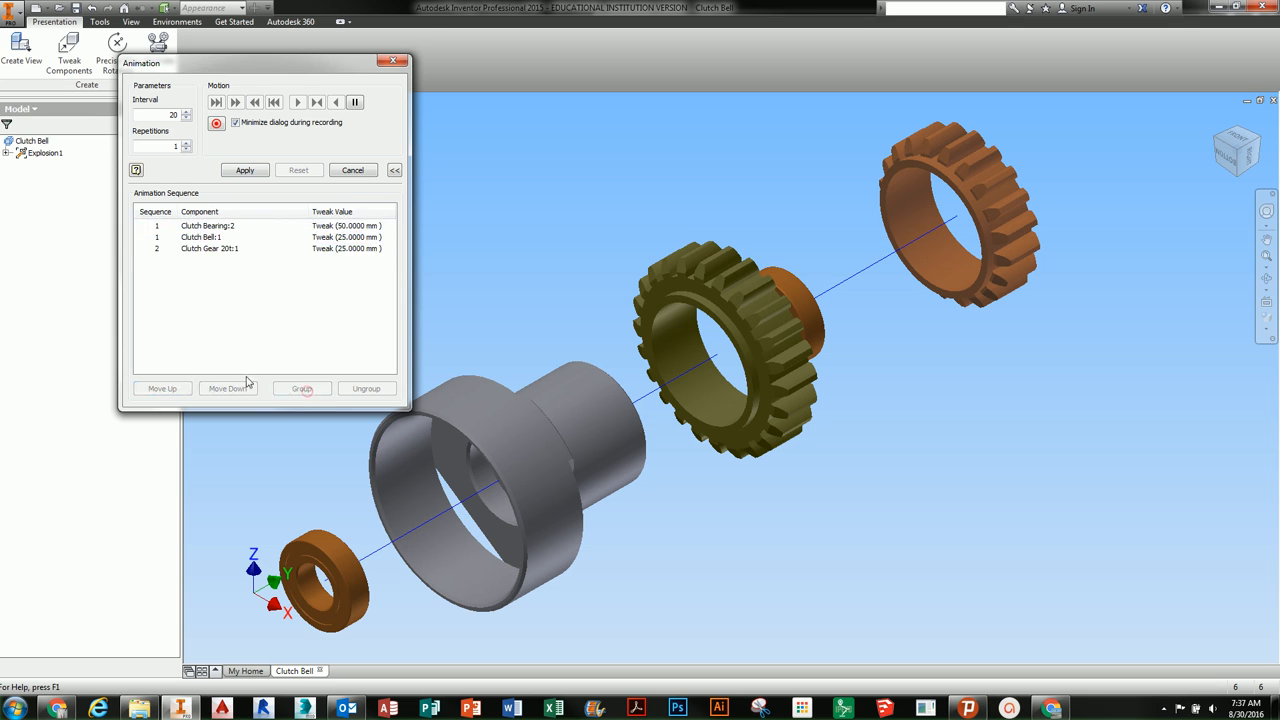
# Step: Apply the grouping of Clutch Bearing:2 and Clutch Bell:1, play the animation forward and close the animation settings
pyautogui.click(248, 171)
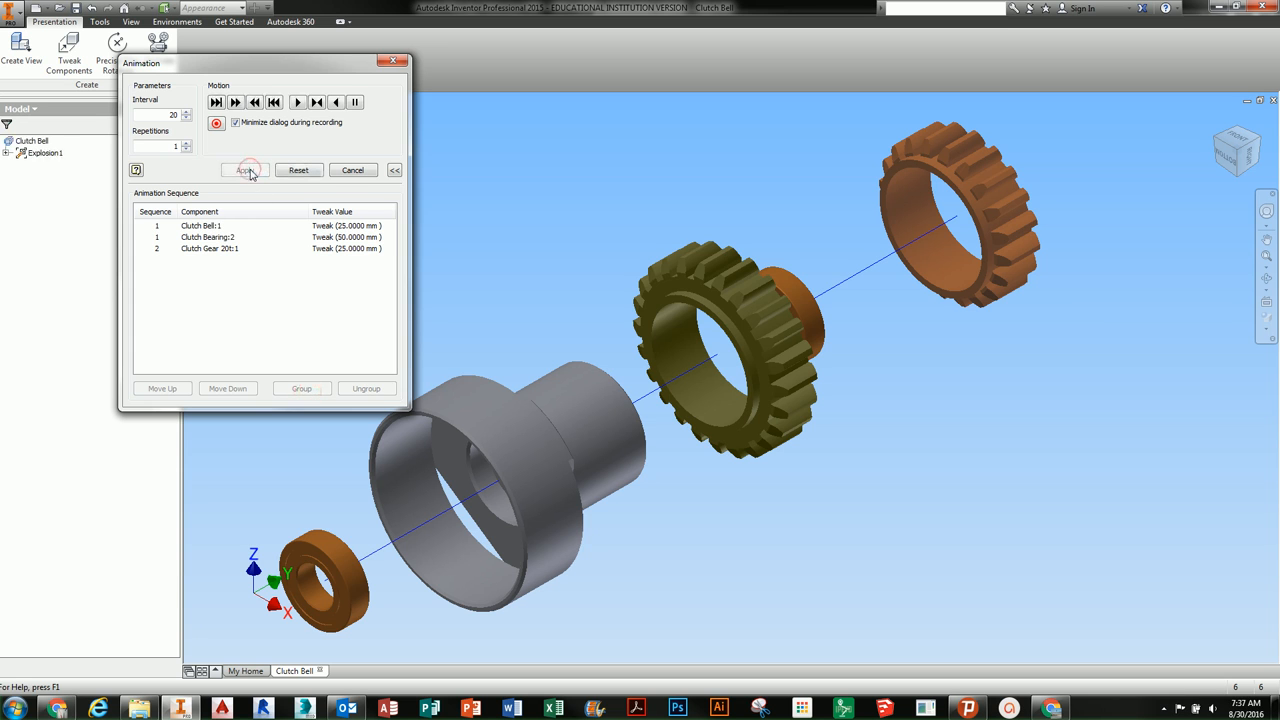
pyautogui.click(298, 103)
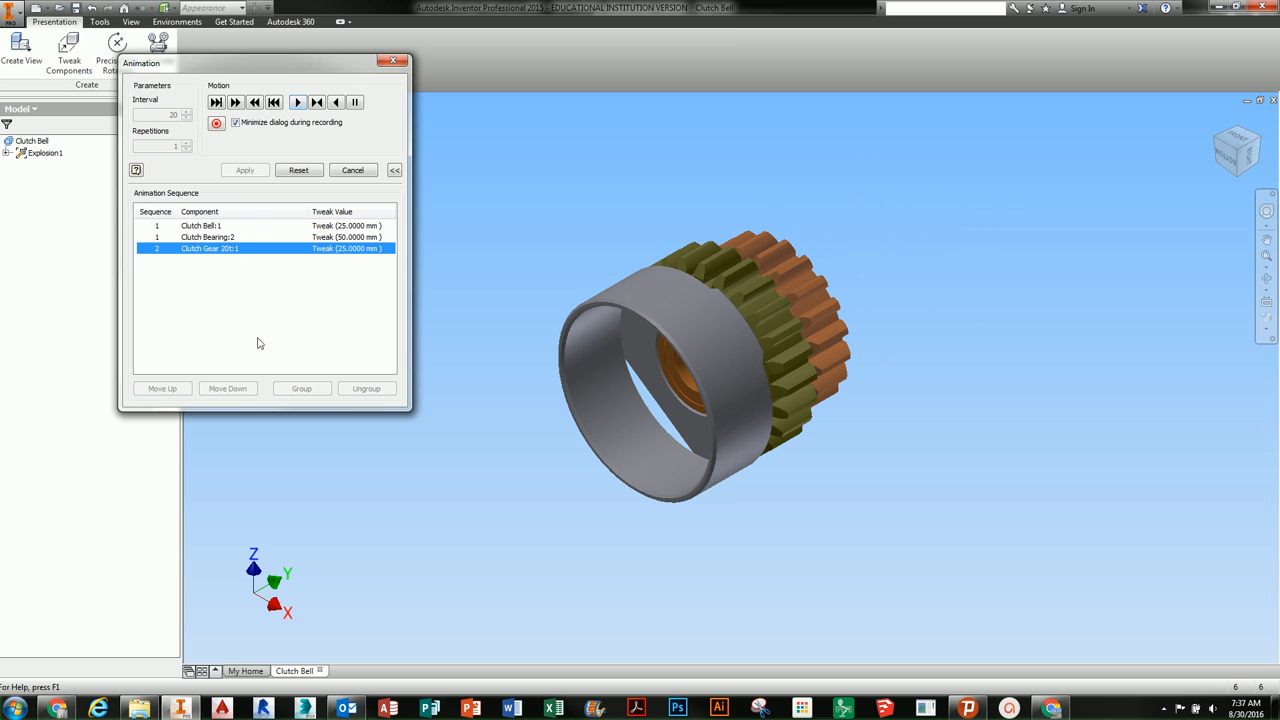
pyautogui.click(351, 172)
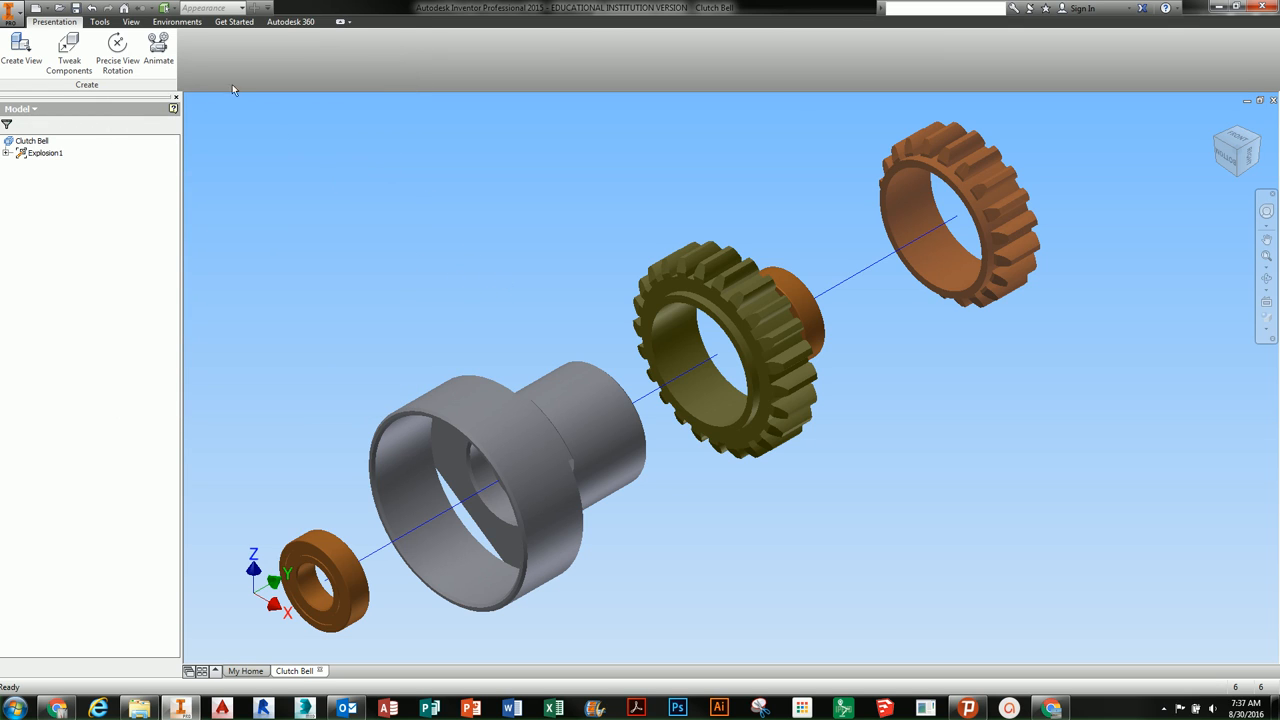
# Step: Expand Explosion1 in the model browser and switch the browser filter to Sequence View
pyautogui.click(6, 153)
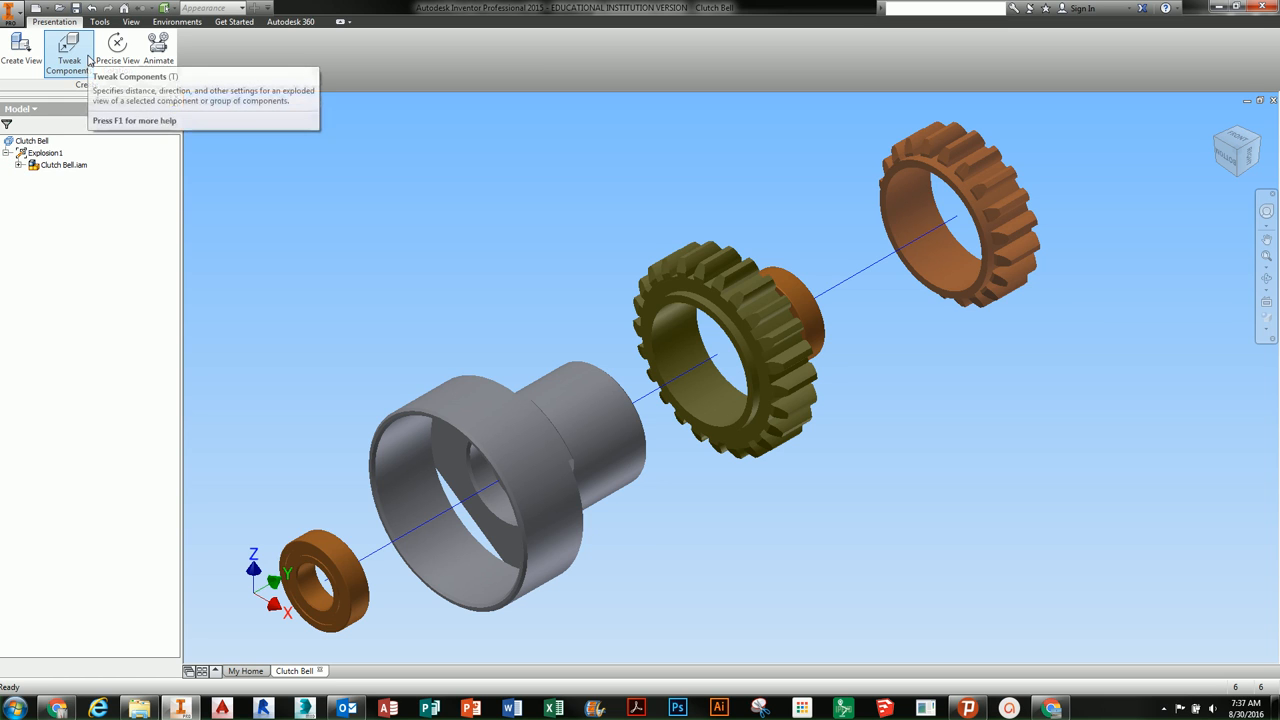
pyautogui.rightClick(80, 203)
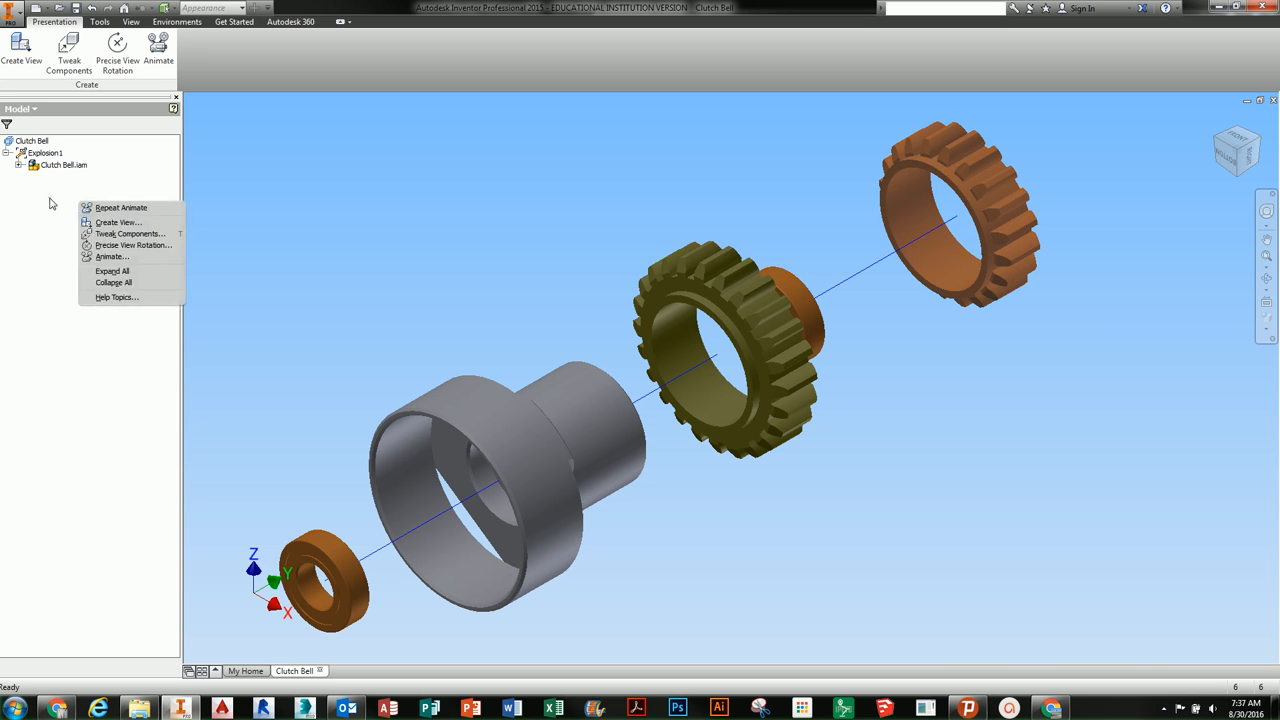
pyautogui.click(50, 203)
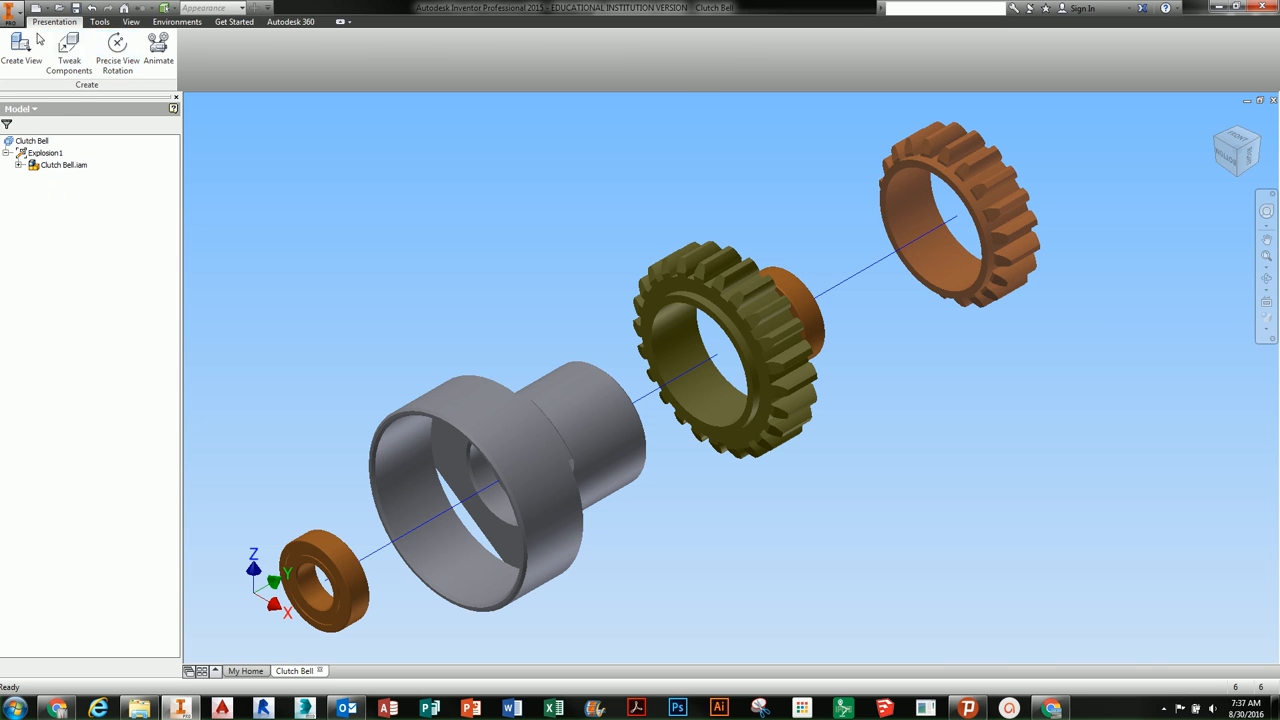
pyautogui.click(131, 21)
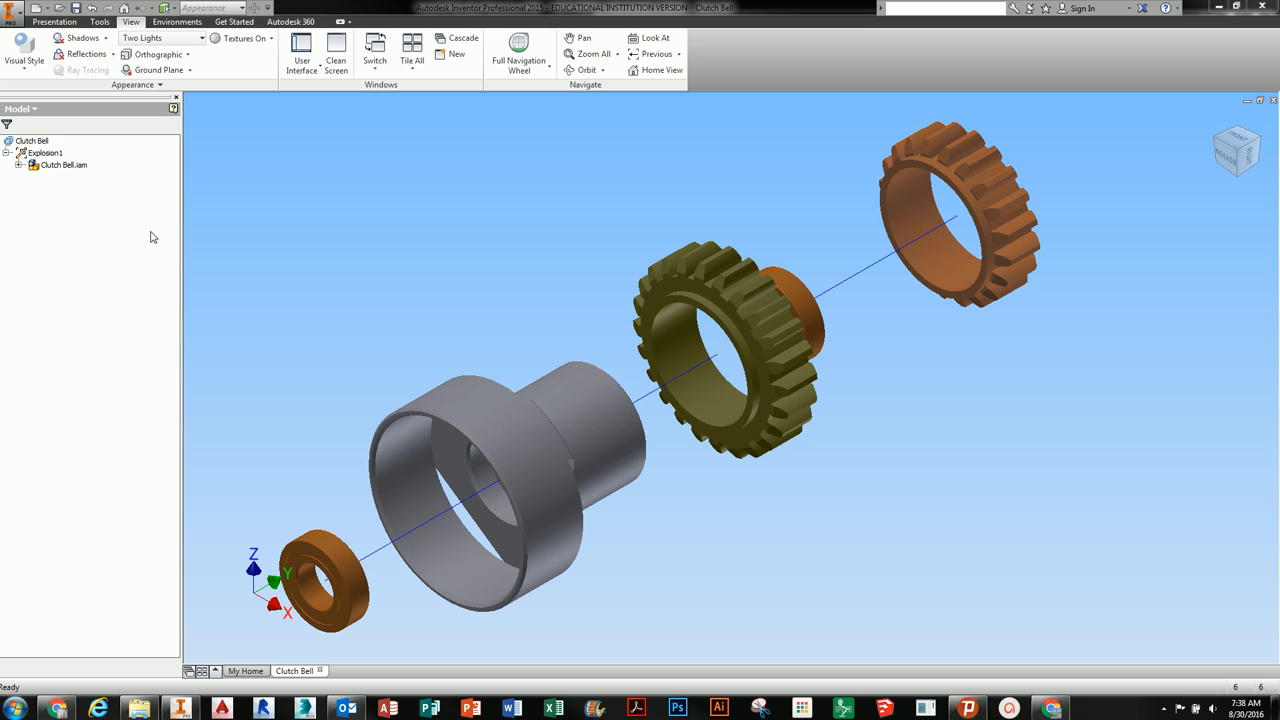
pyautogui.click(7, 126)
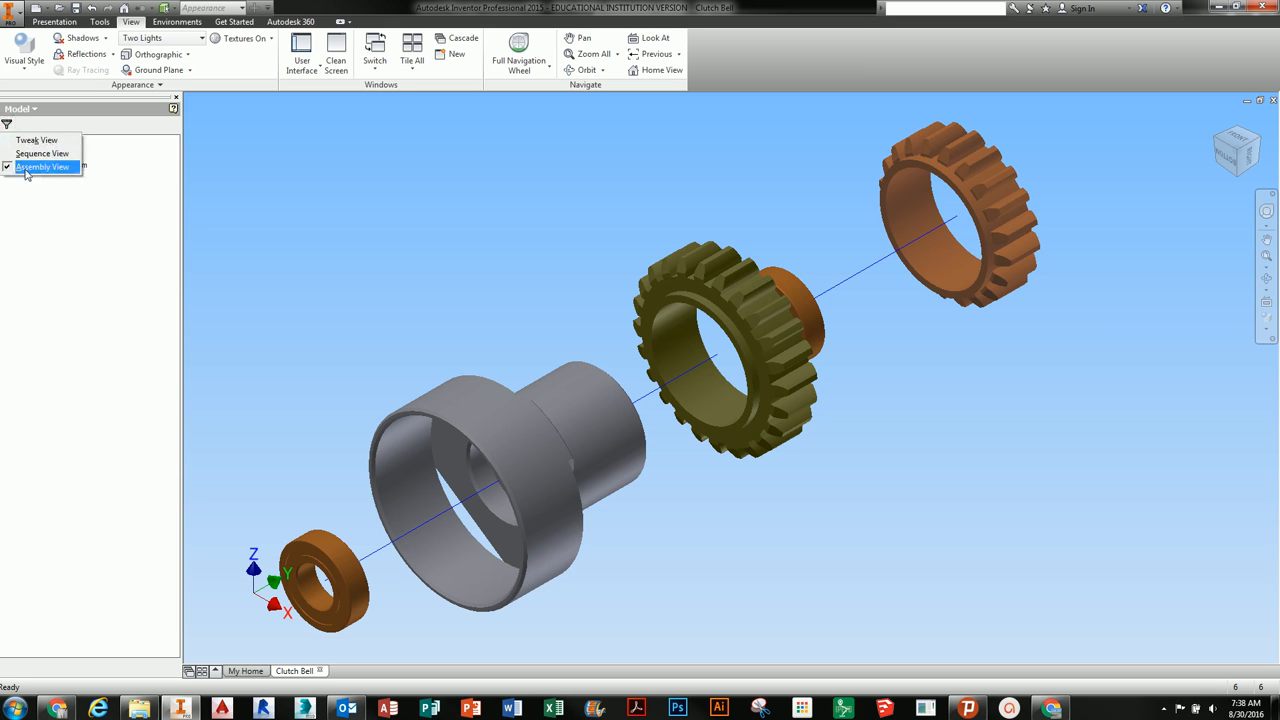
pyautogui.click(27, 231)
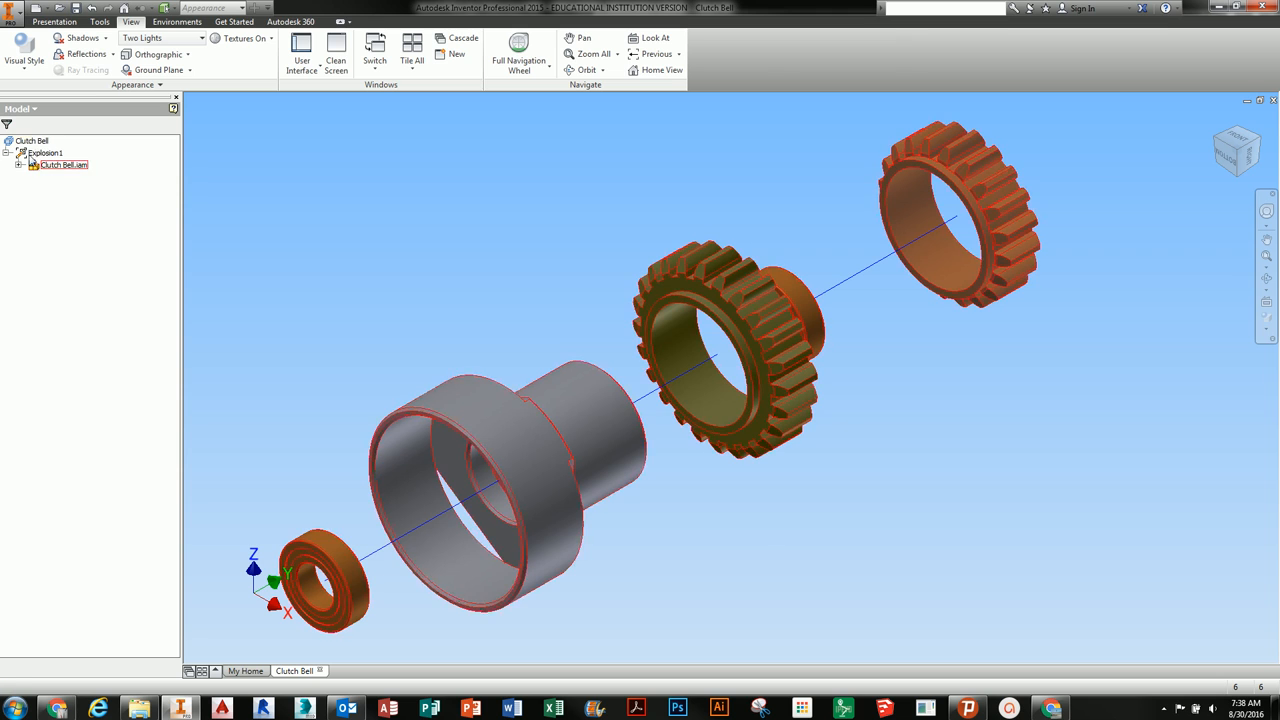
pyautogui.click(7, 125)
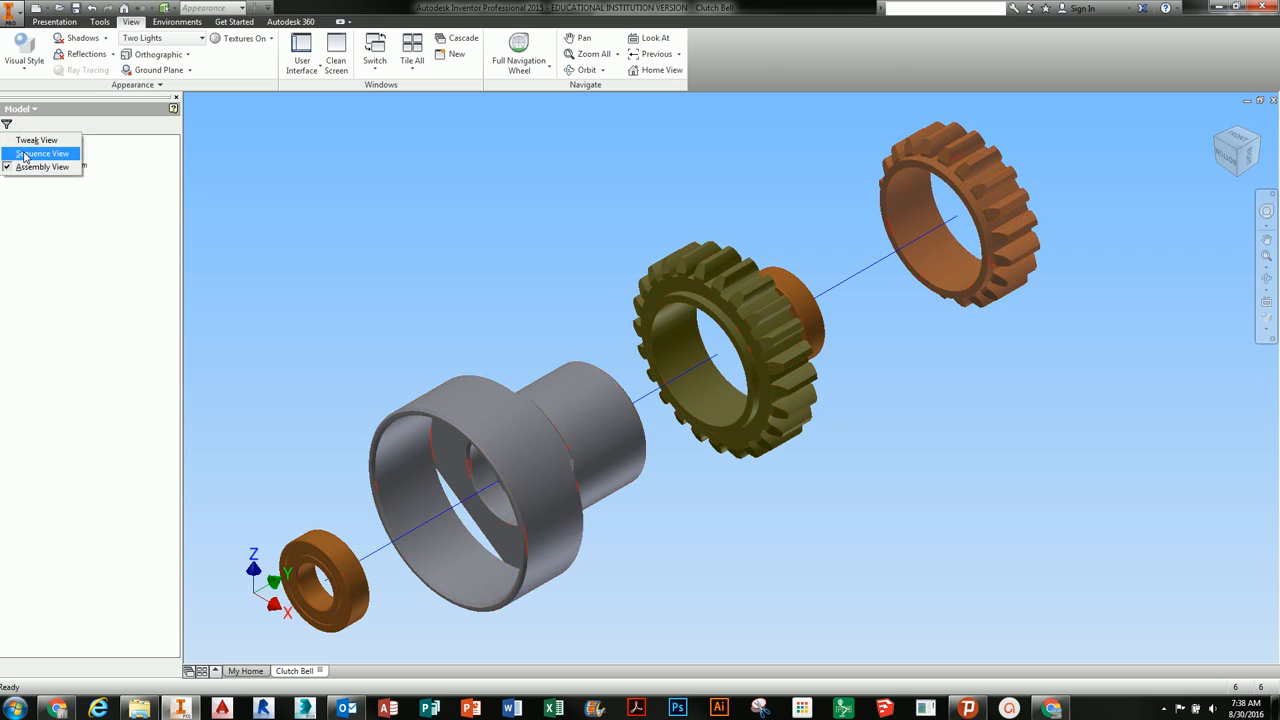
pyautogui.click(40, 153)
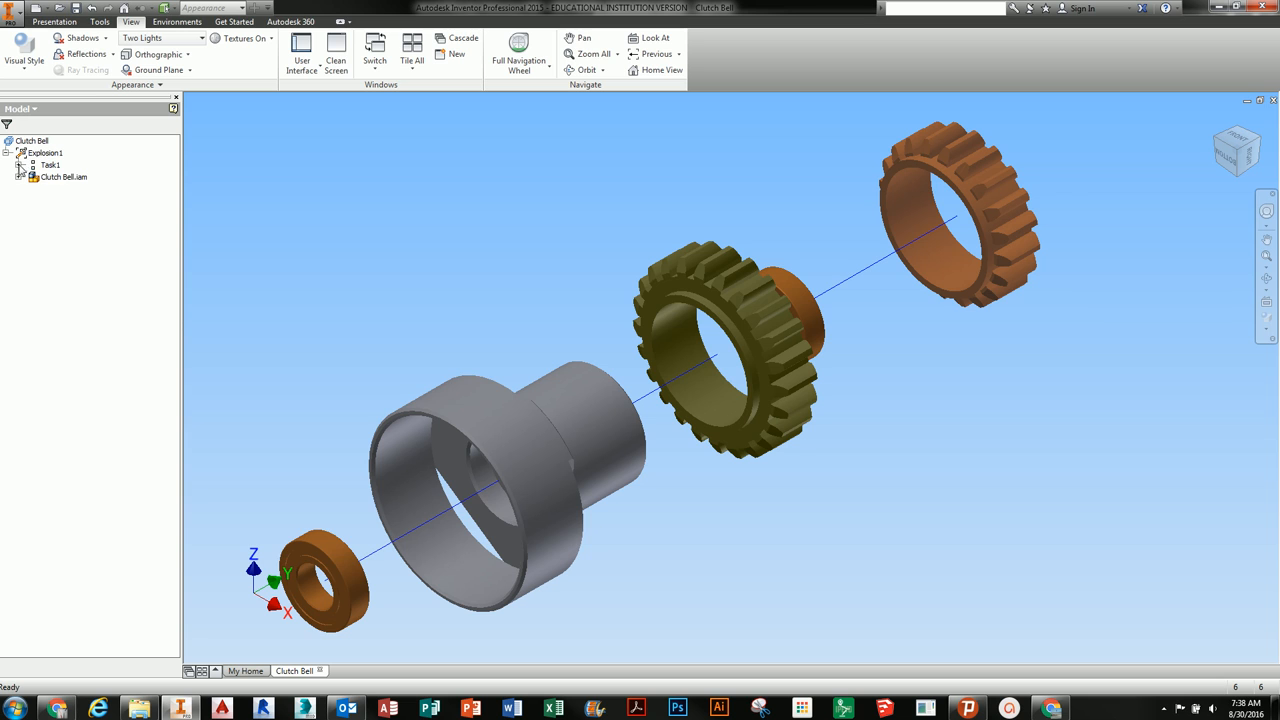
# Step: Expand Task1 and examine which components belong to Sequence1 and Sequence2, and the parts listed under Clutch Bell.iam
pyautogui.click(19, 165)
pyautogui.click(62, 177)
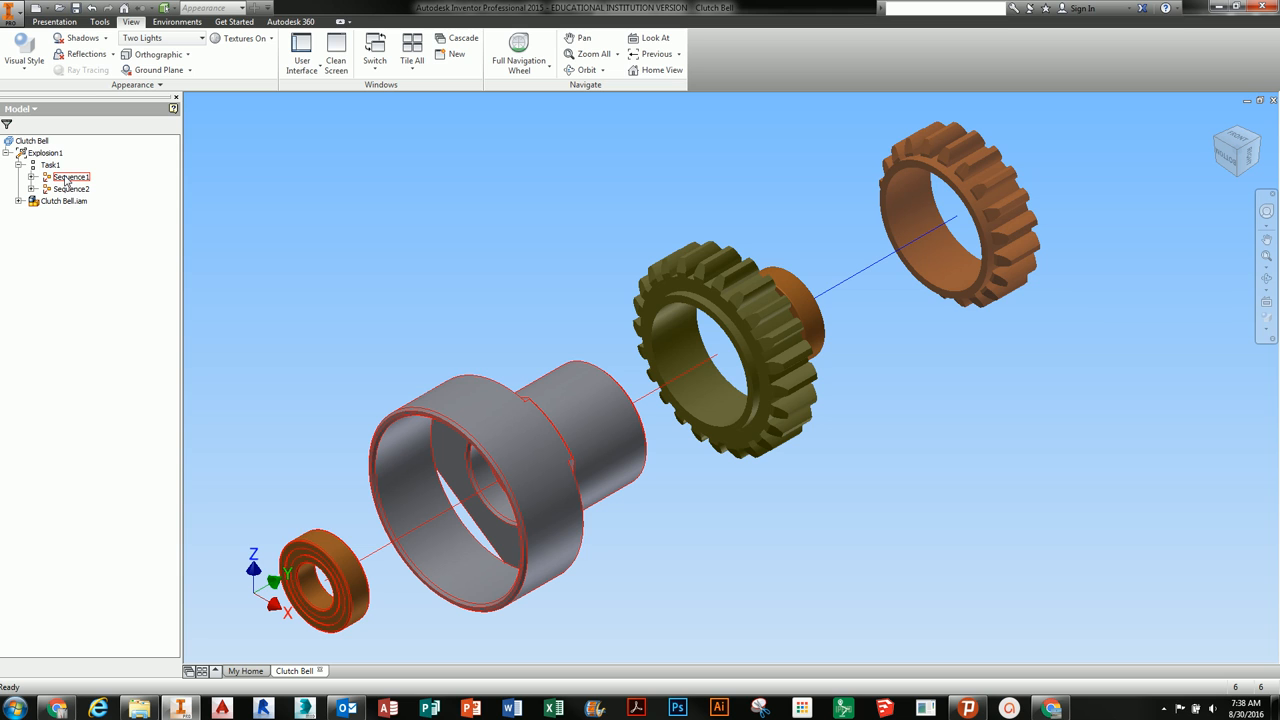
pyautogui.click(71, 188)
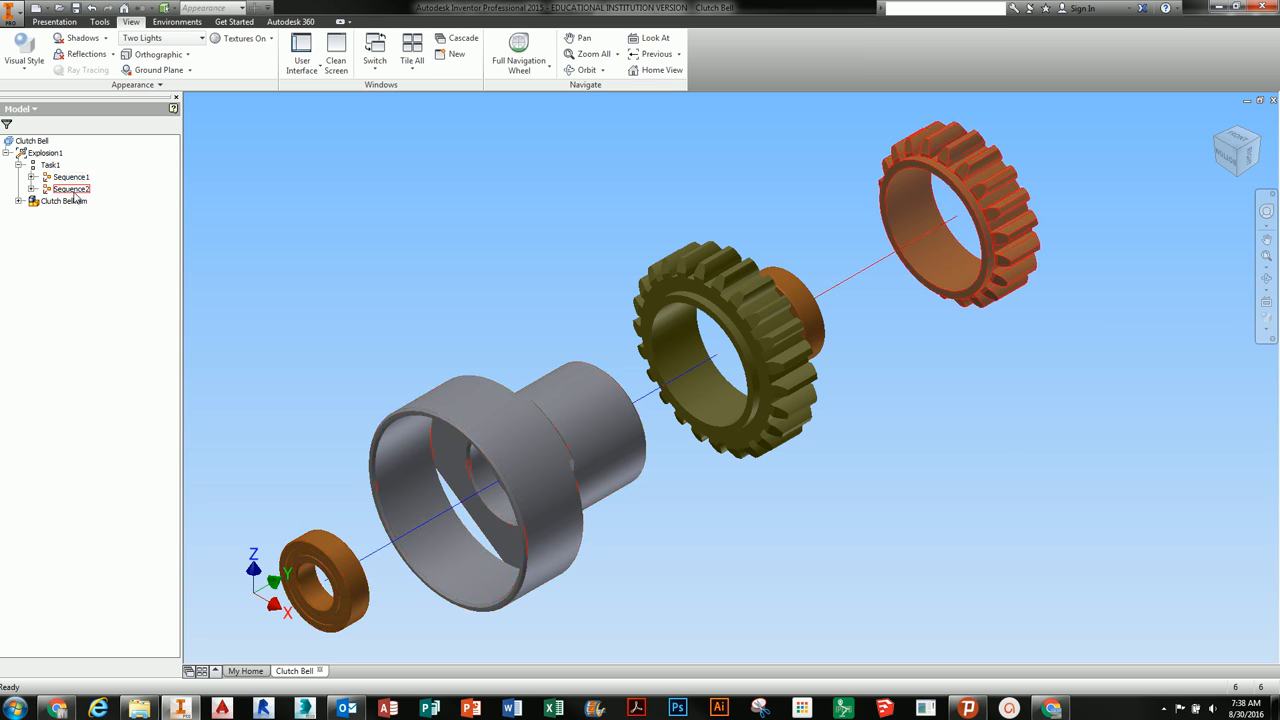
pyautogui.click(18, 201)
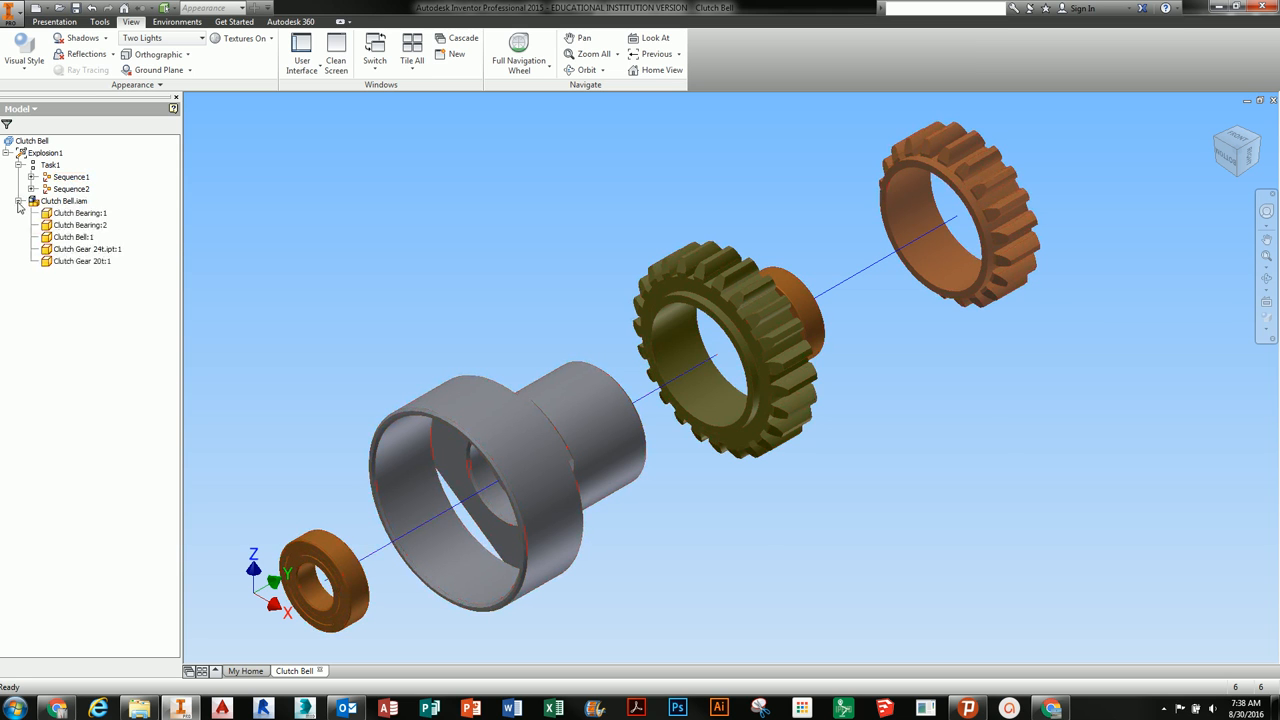
pyautogui.click(18, 201)
pyautogui.click(47, 178)
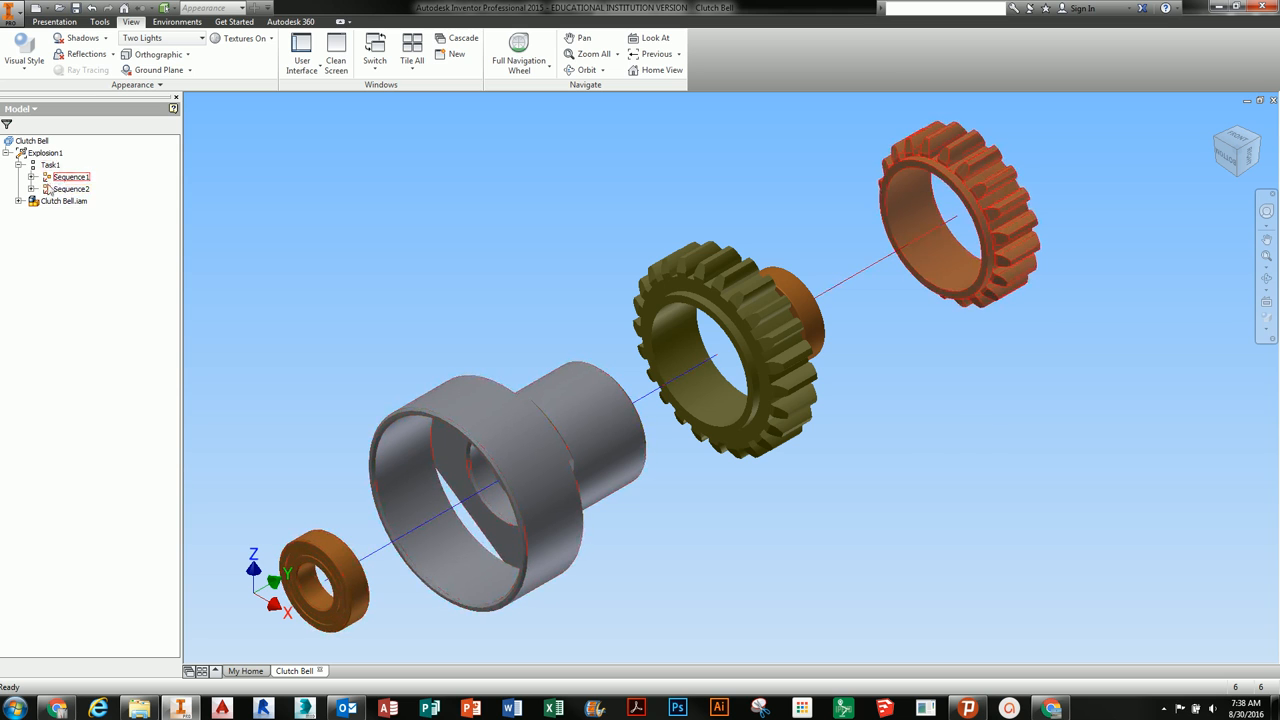
# Step: Edit Sequence1 of Task1, set its interval to 10 and apply the change
pyautogui.click(58, 190)
pyautogui.rightClick(68, 179)
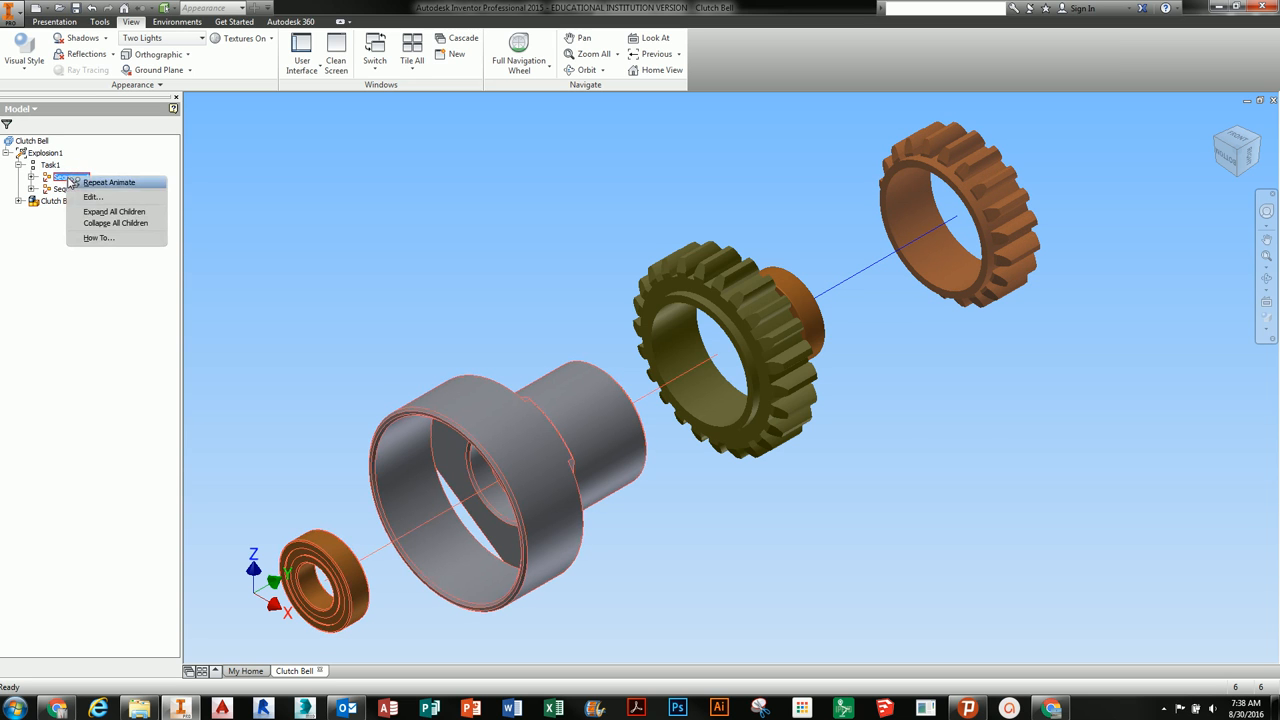
pyautogui.click(92, 197)
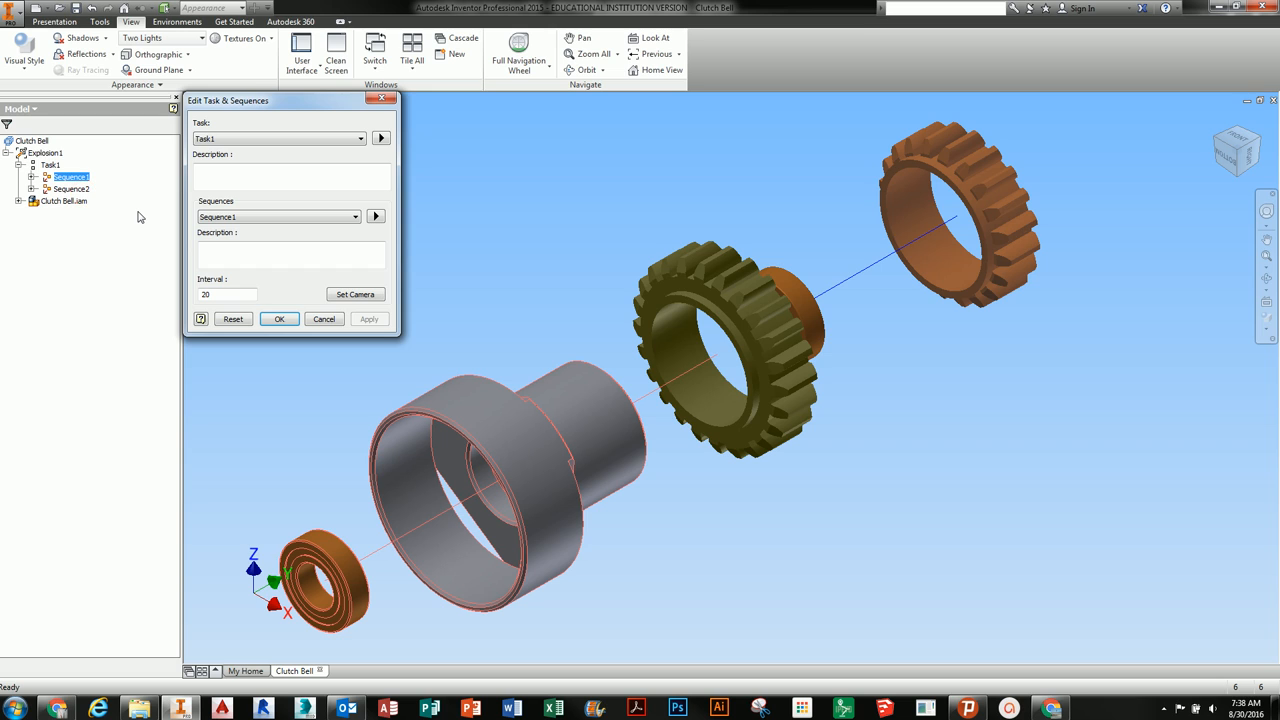
pyautogui.click(273, 140)
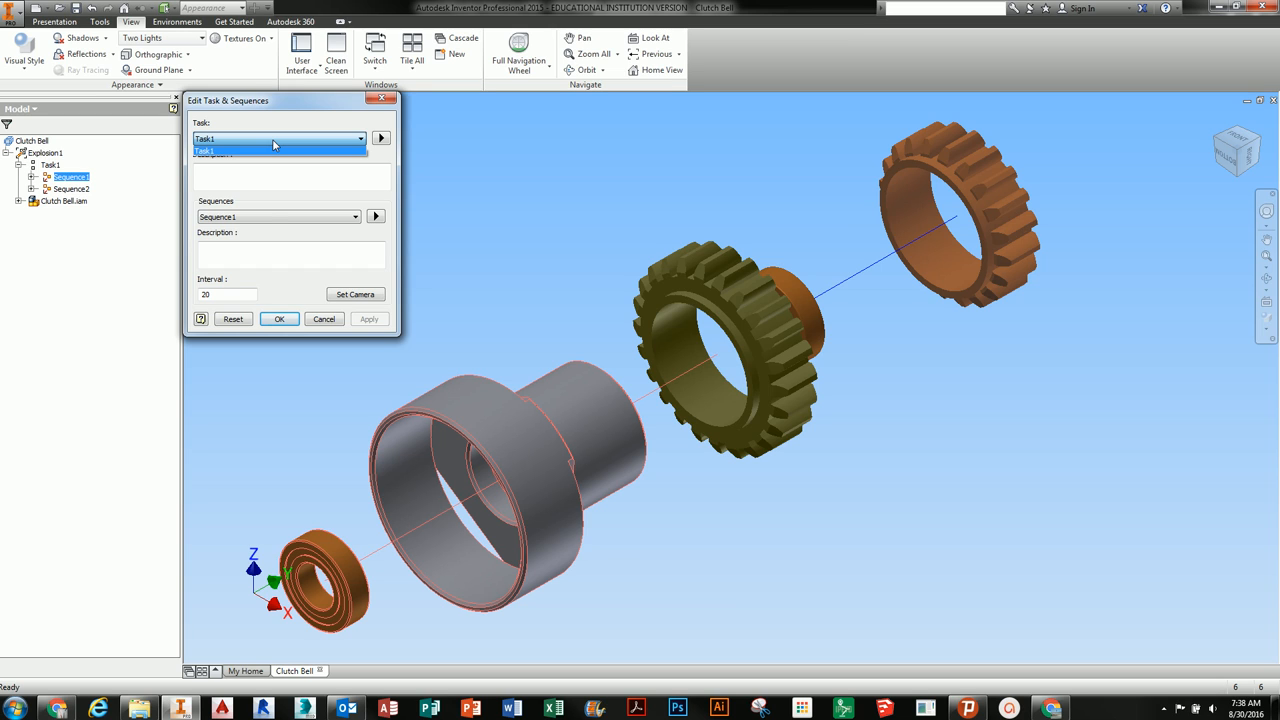
pyautogui.click(222, 298)
pyautogui.moveTo(224, 294); pyautogui.dragTo(190, 298)
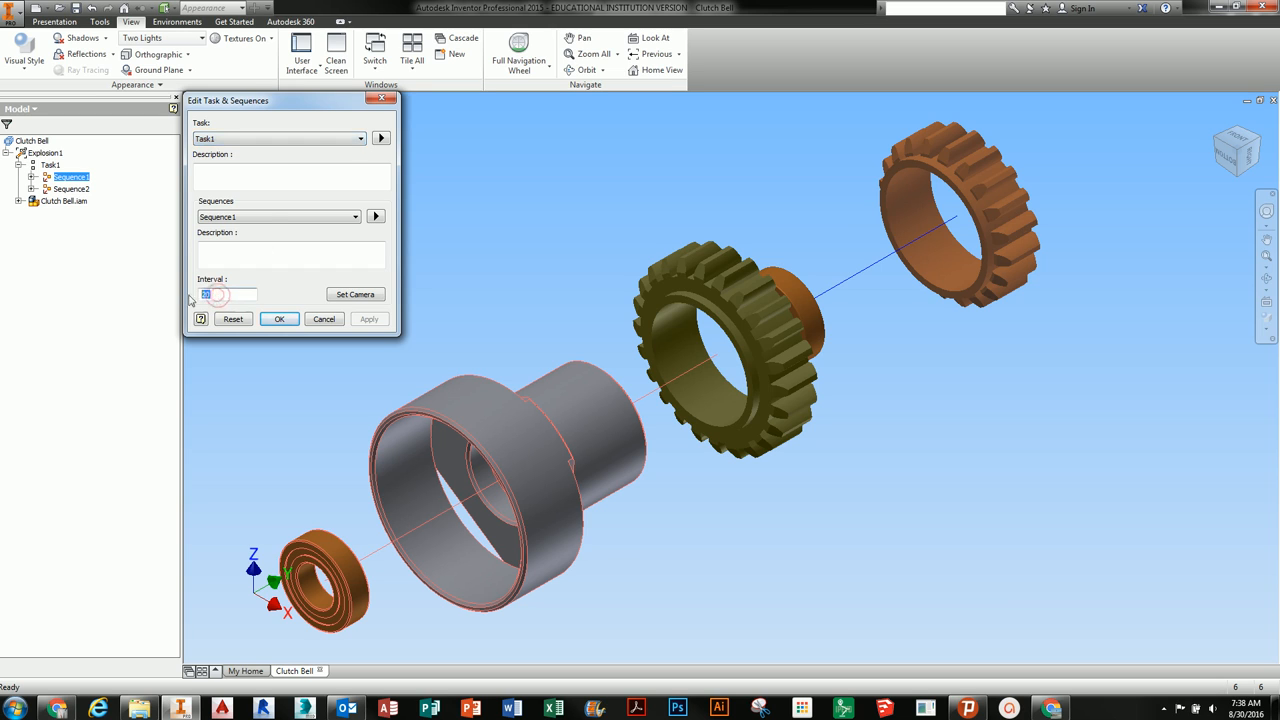
pyautogui.write('10')
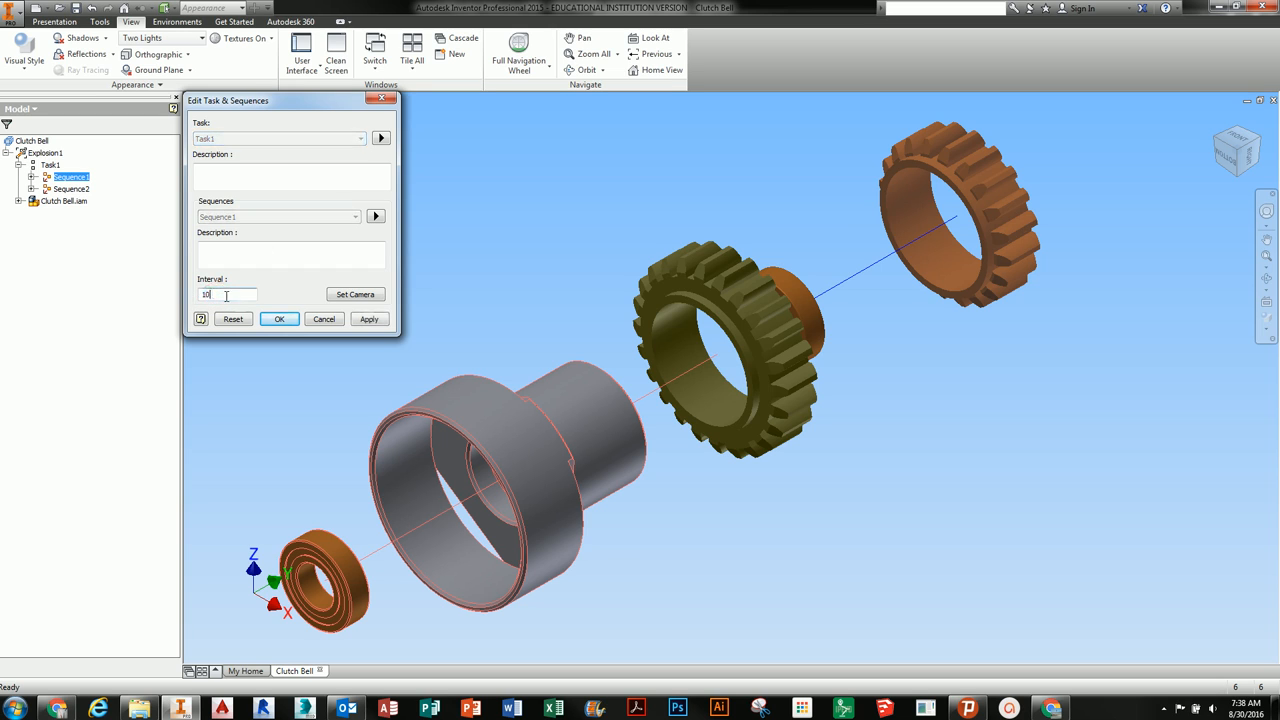
pyautogui.click(356, 320)
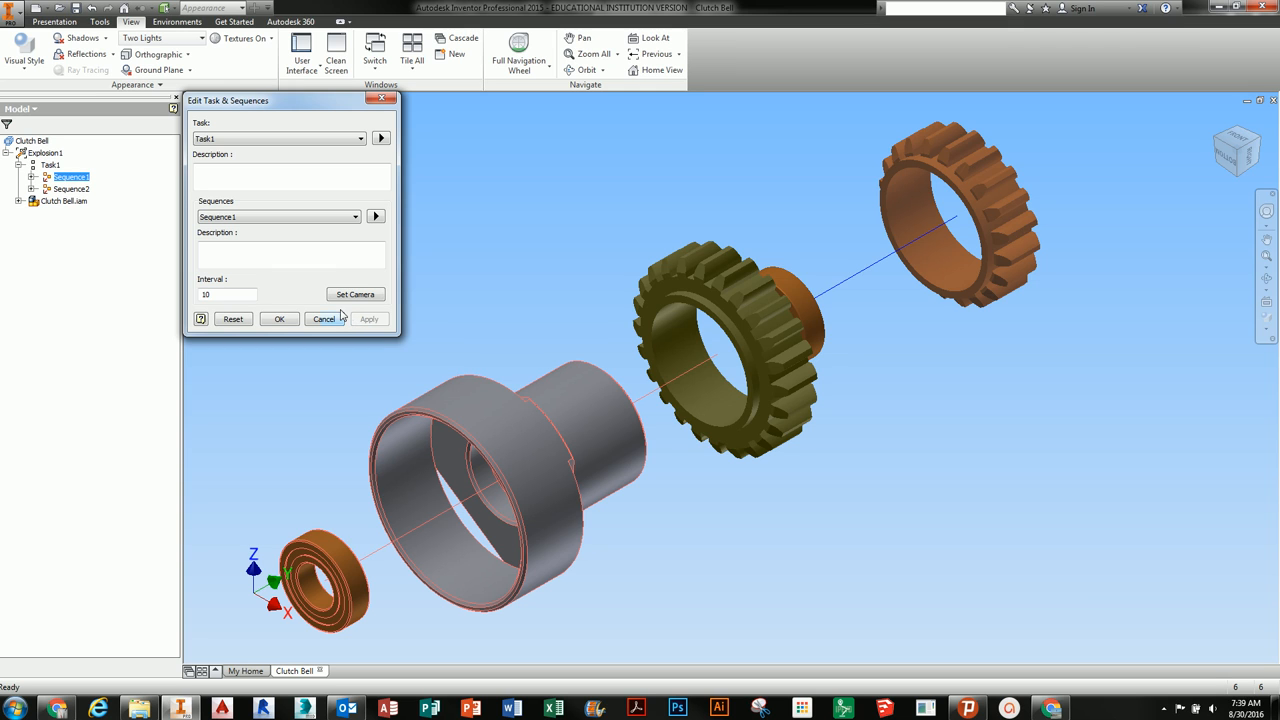
# Step: Play Sequence1 to review its motion and close the task and sequence settings
pyautogui.click(376, 217)
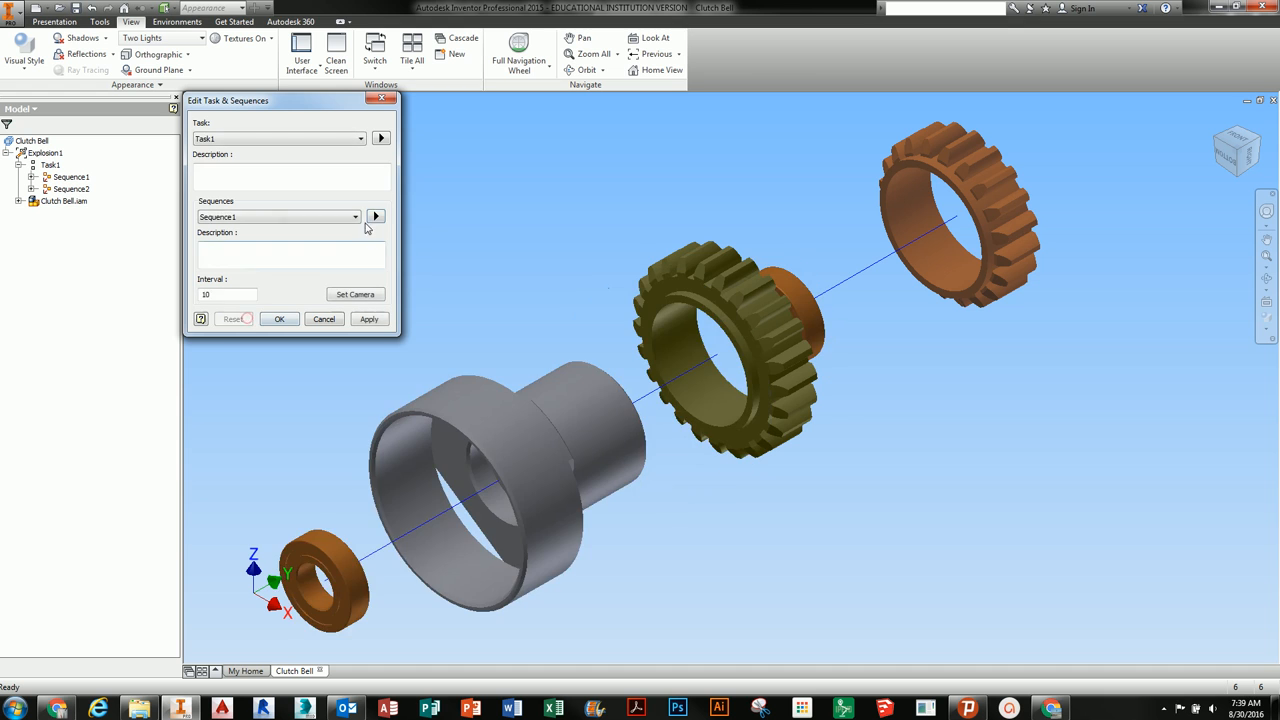
pyautogui.click(375, 217)
pyautogui.click(320, 318)
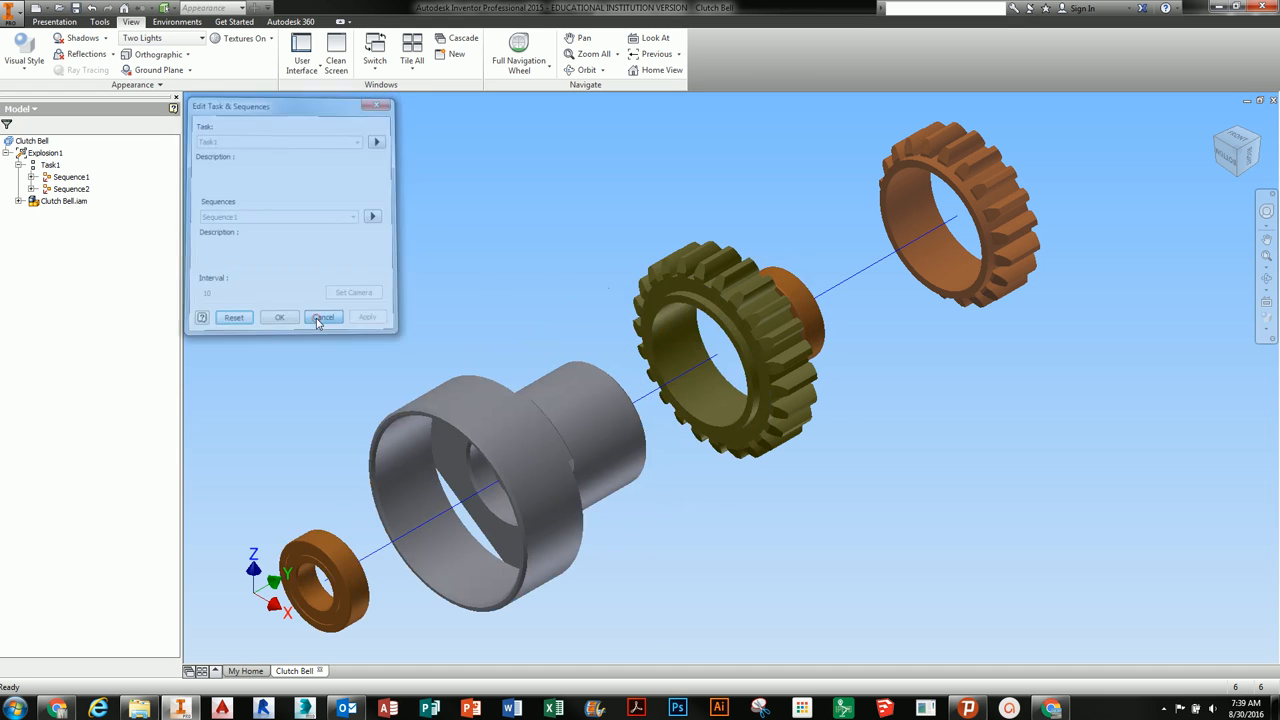
# Step: Open Sequence2 for editing, play its motion, reset the components to their exploded positions and close the settings
pyautogui.click(70, 189)
pyautogui.rightClick(68, 189)
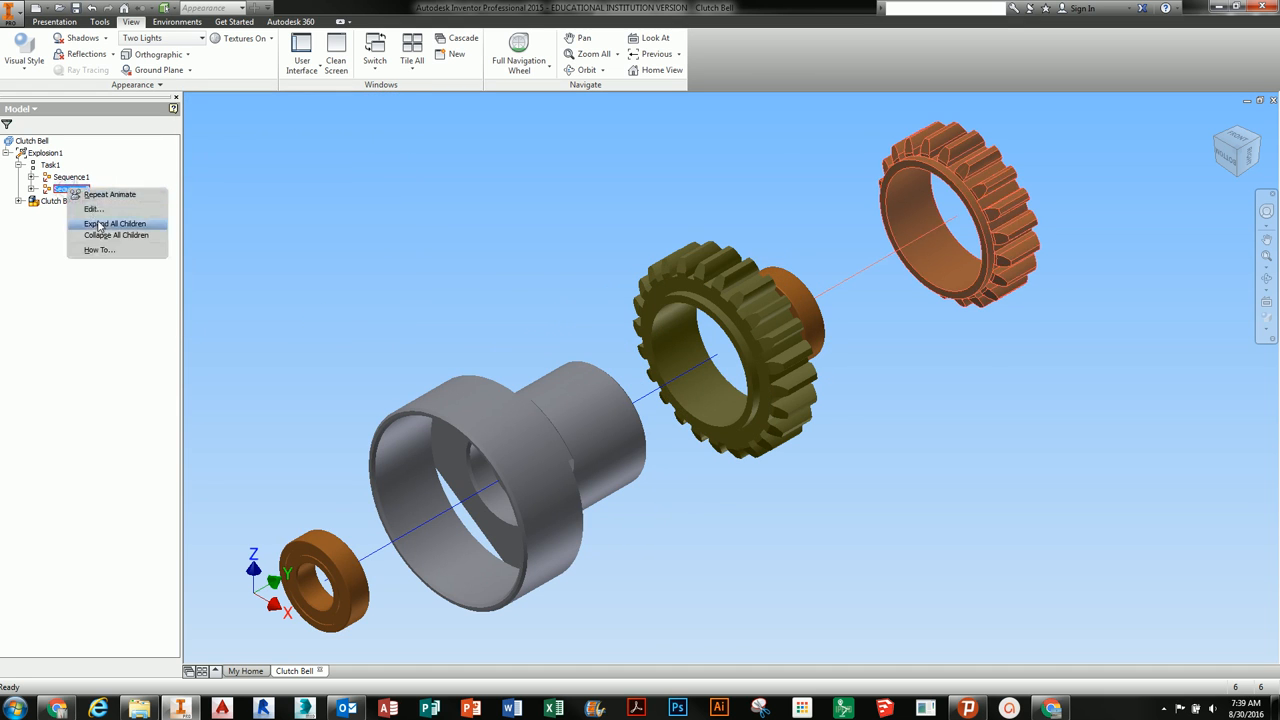
pyautogui.click(93, 209)
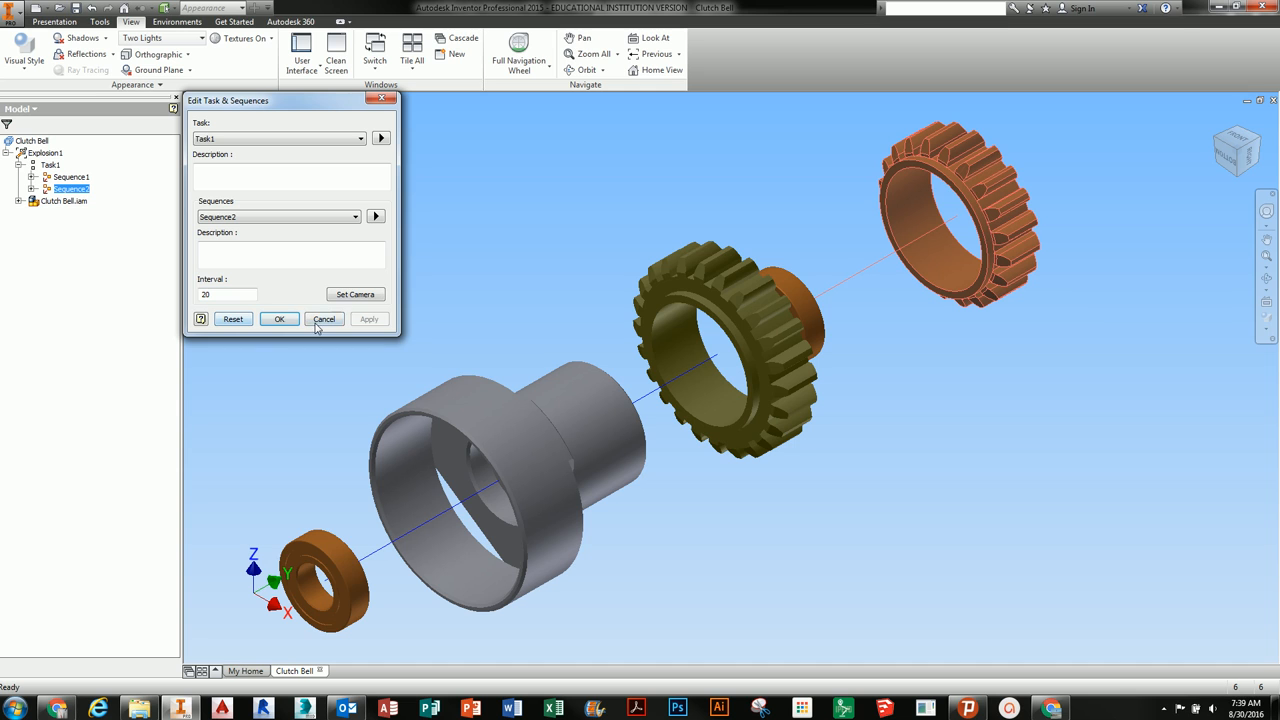
pyautogui.click(376, 218)
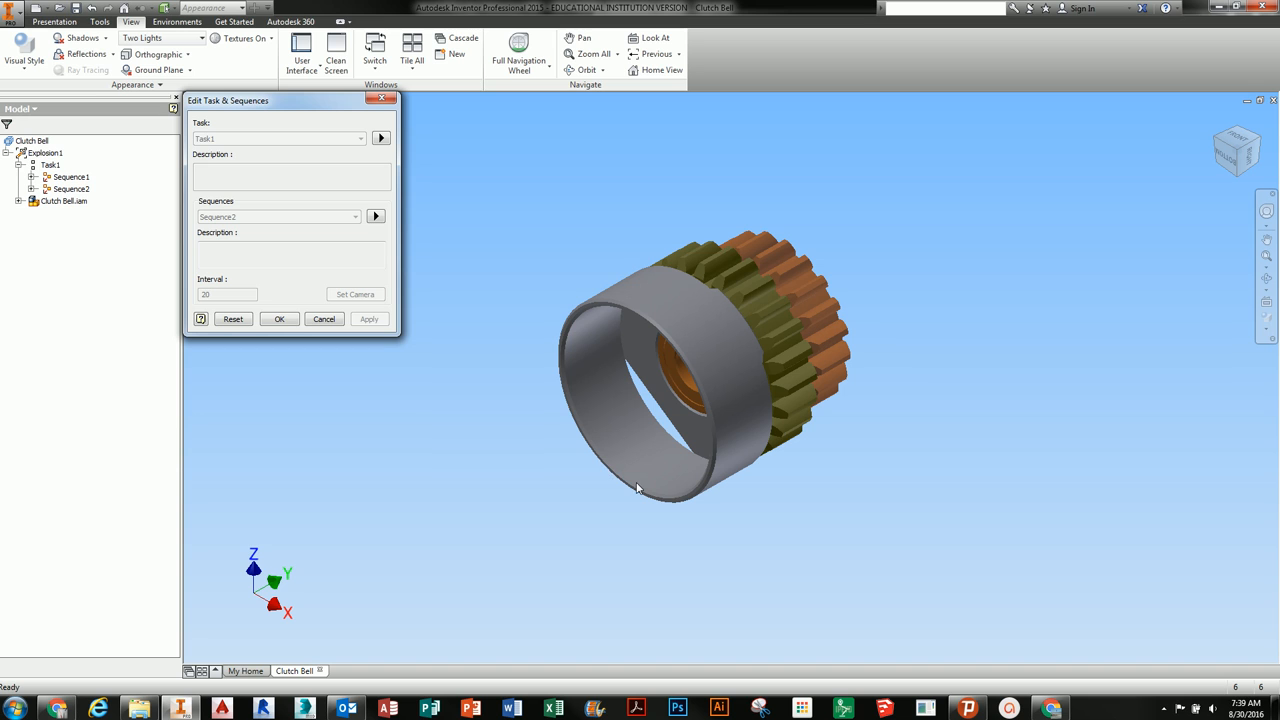
pyautogui.click(235, 320)
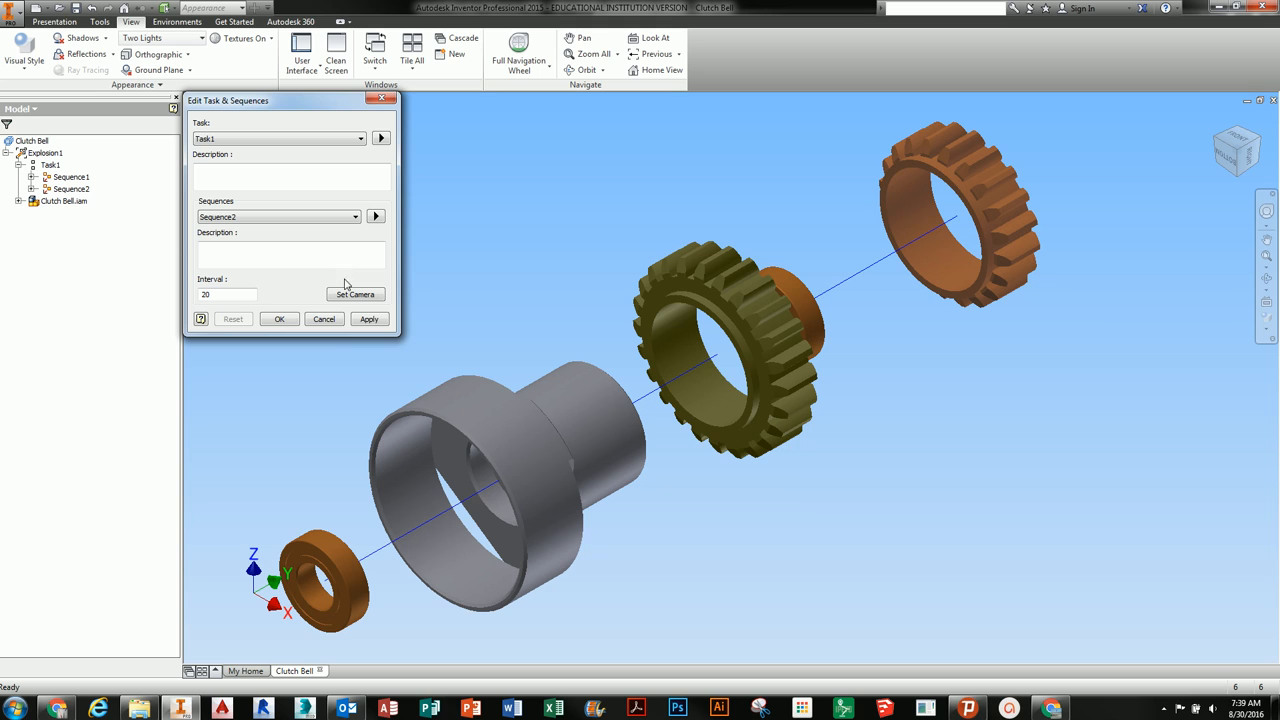
pyautogui.click(286, 319)
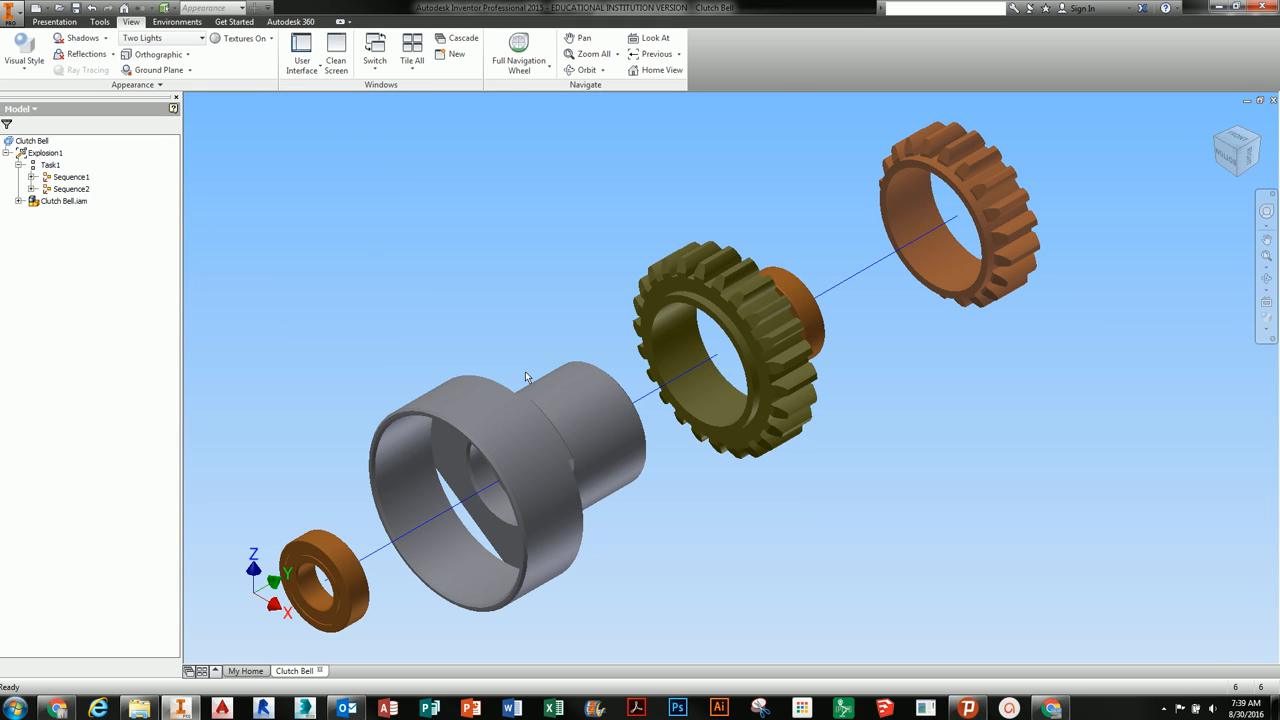
# Step: Play the complete Clutch Bell animation forward, and close the presentation file without saving changes
pyautogui.click(54, 21)
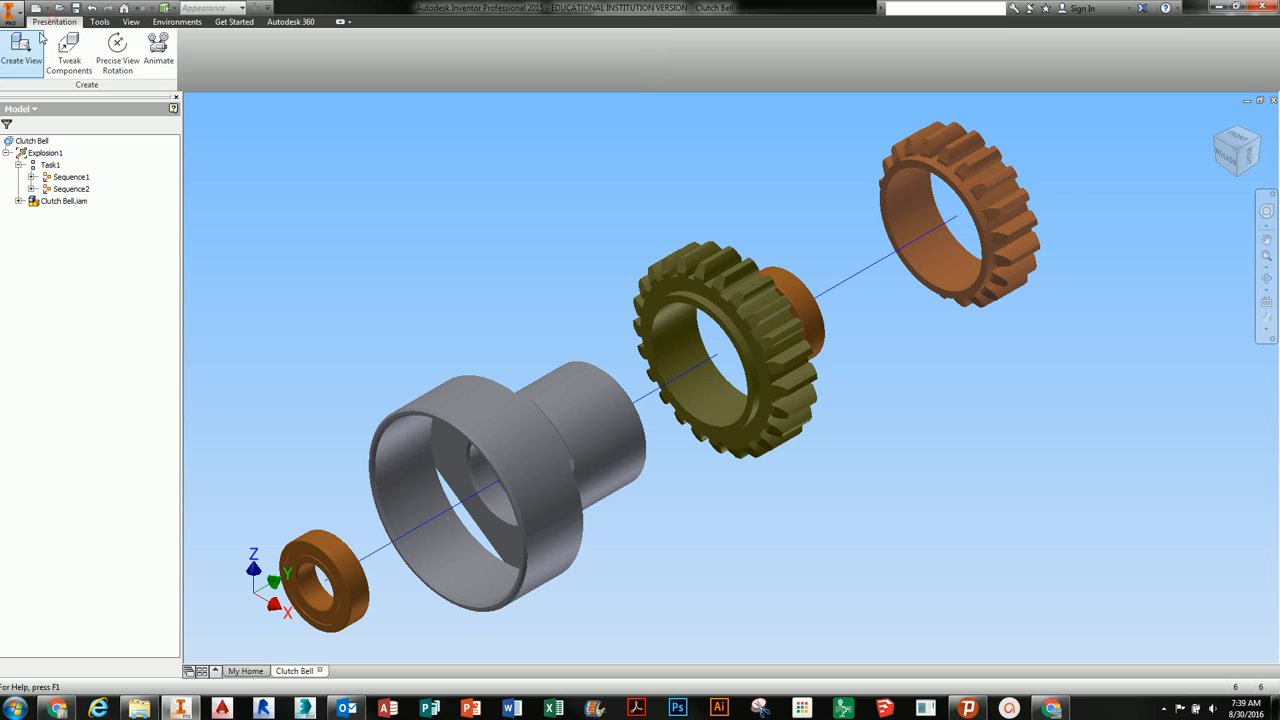
pyautogui.click(157, 46)
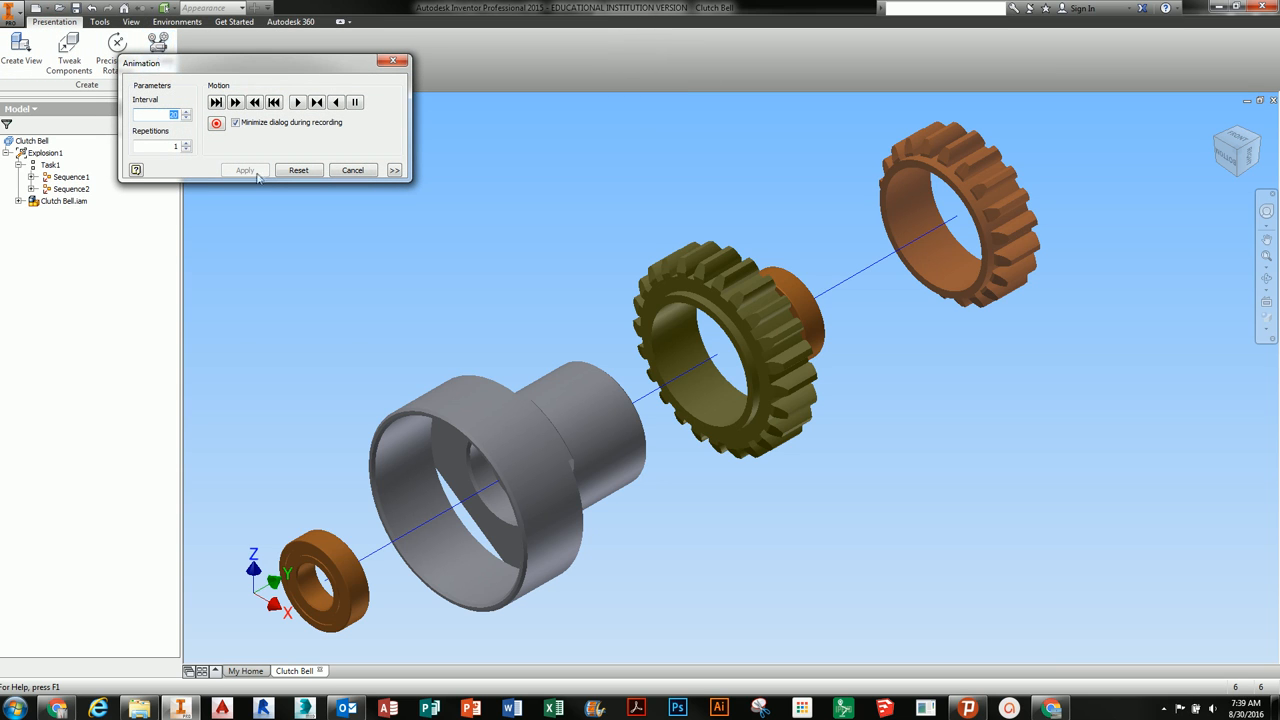
pyautogui.click(299, 103)
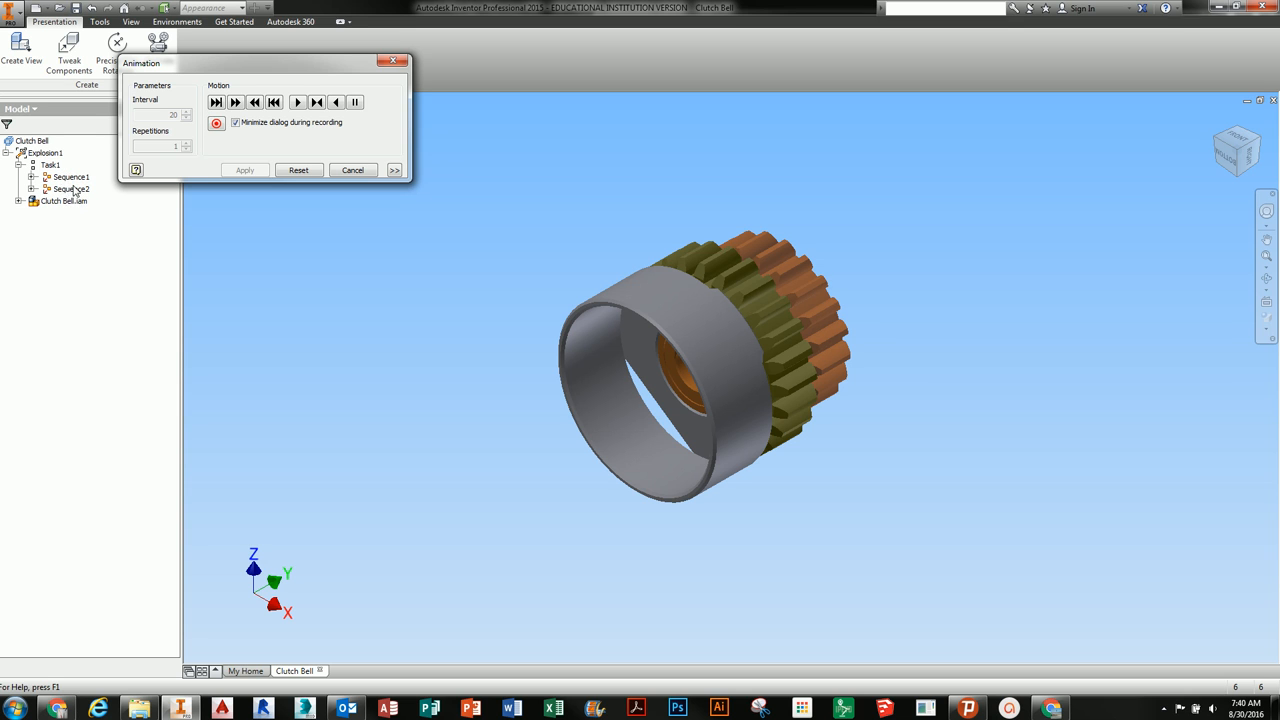
pyautogui.click(348, 169)
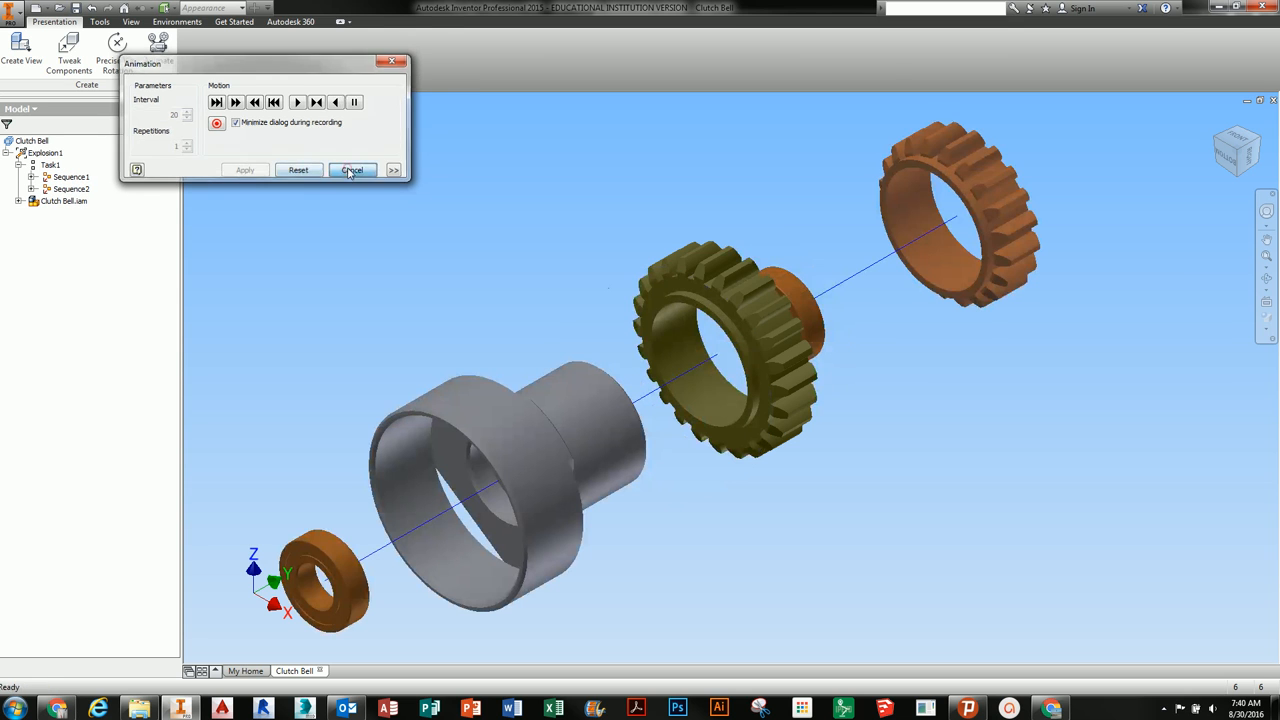
pyautogui.click(1273, 101)
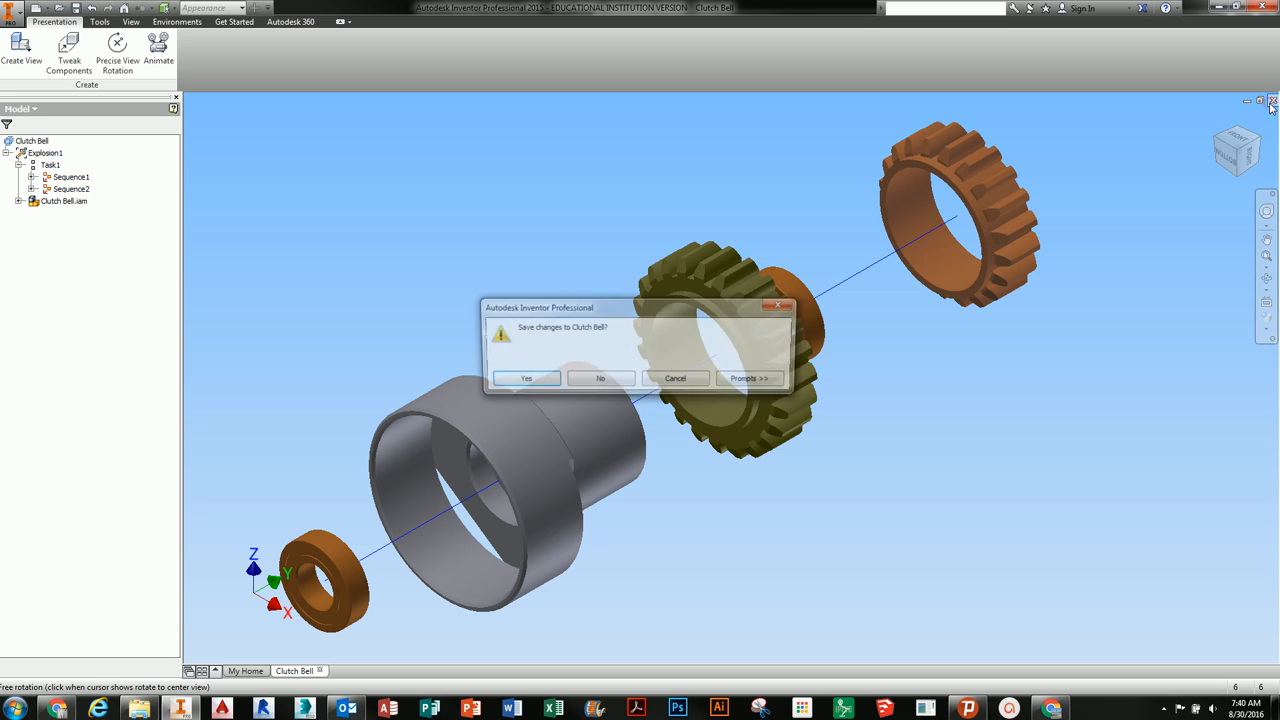
pyautogui.click(592, 380)
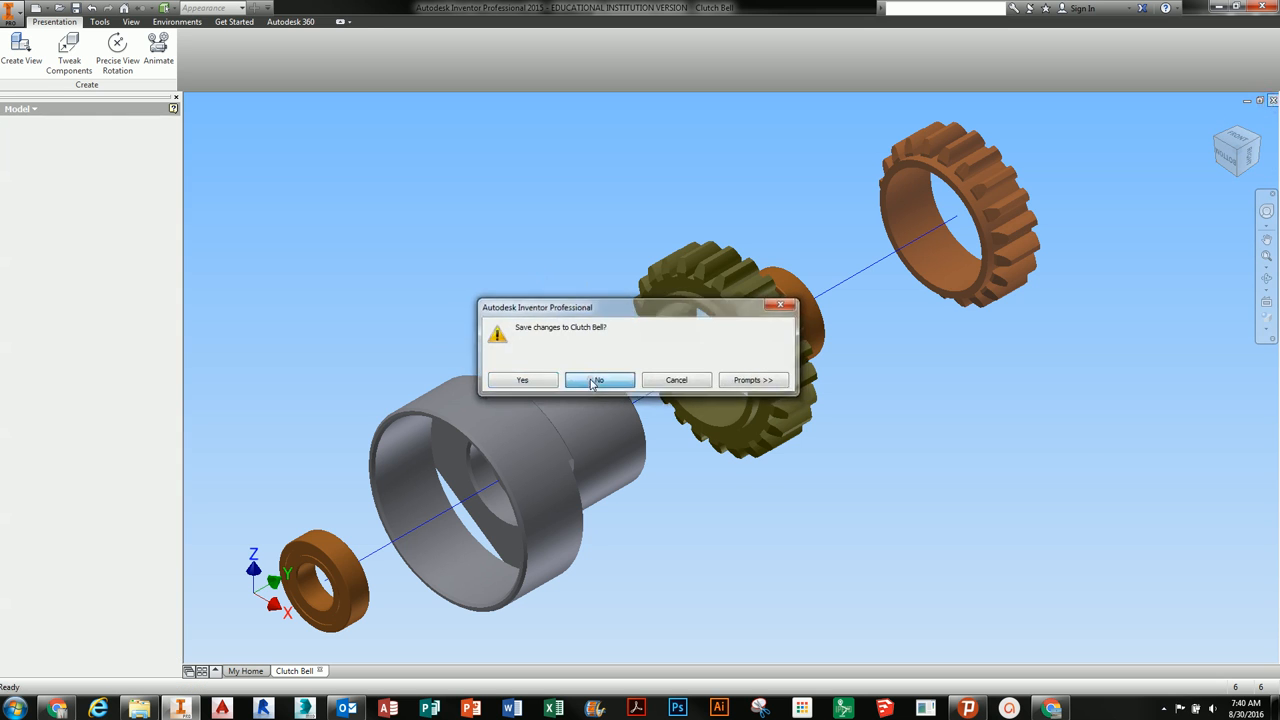